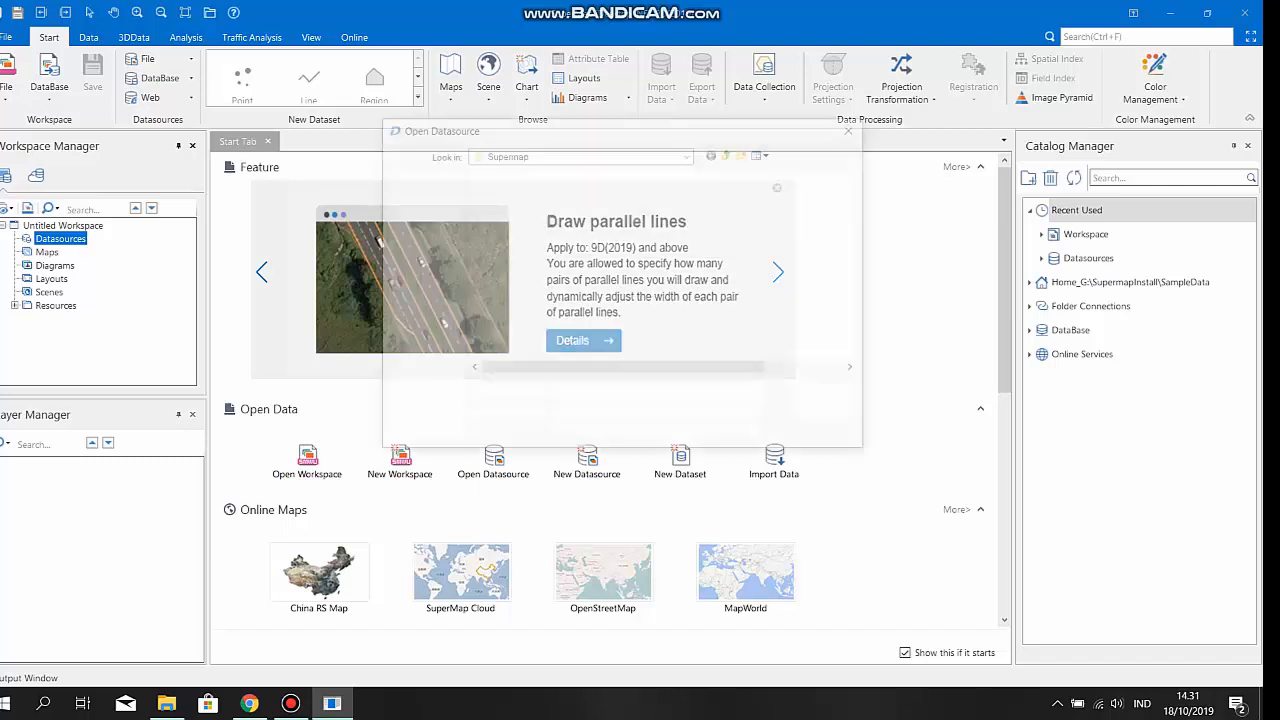
Step: Dismiss the Open Datasource dialog and create a new file datasource named Mapping in the Supermap folder
click(855, 126)
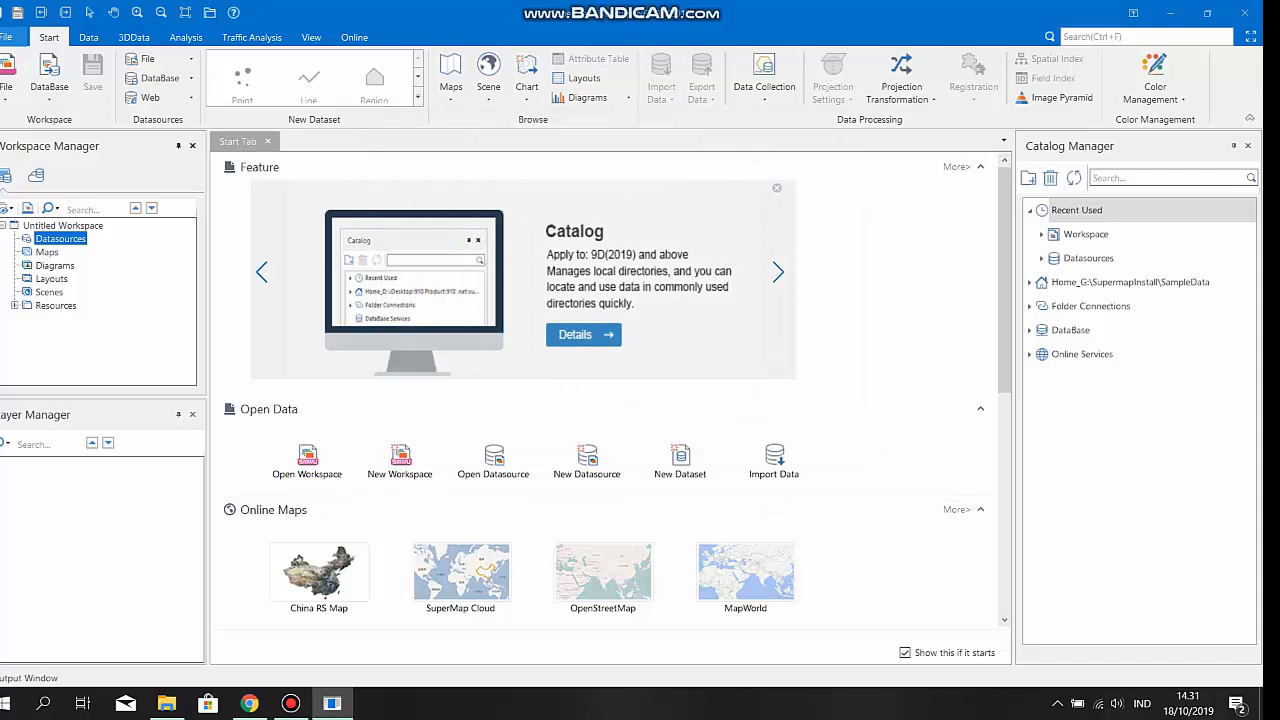
click(8, 37)
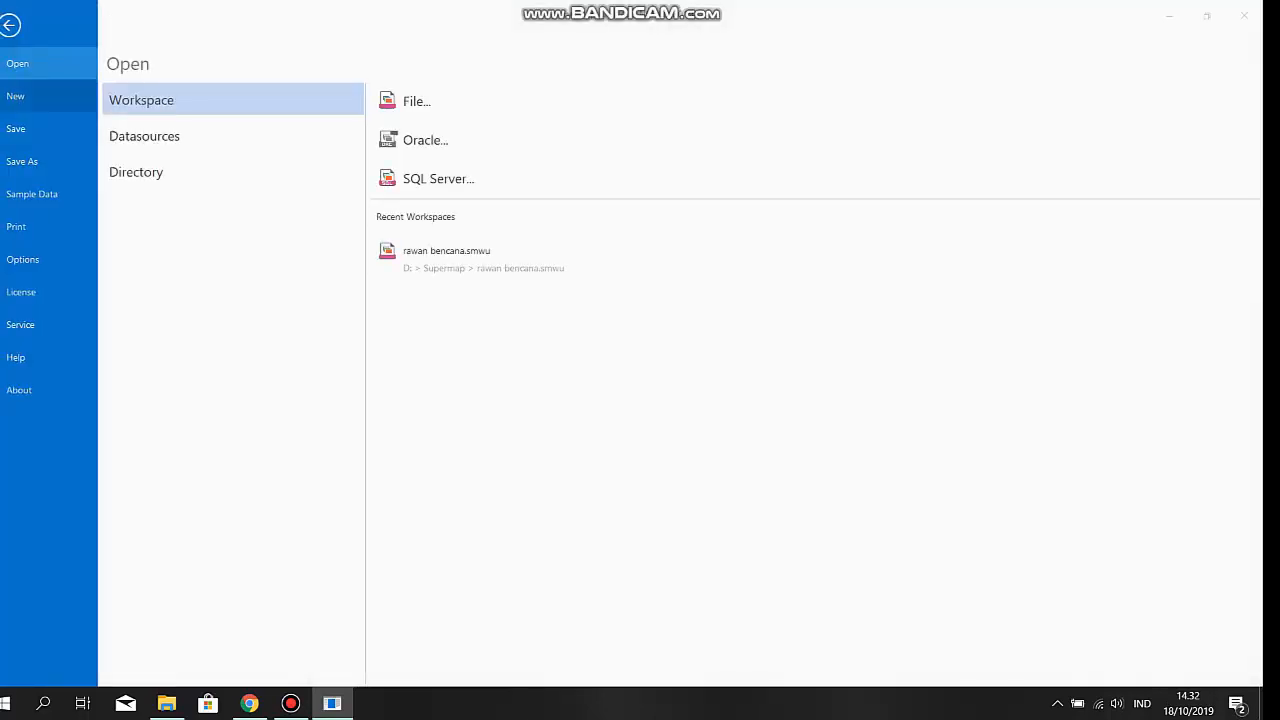
click(20, 96)
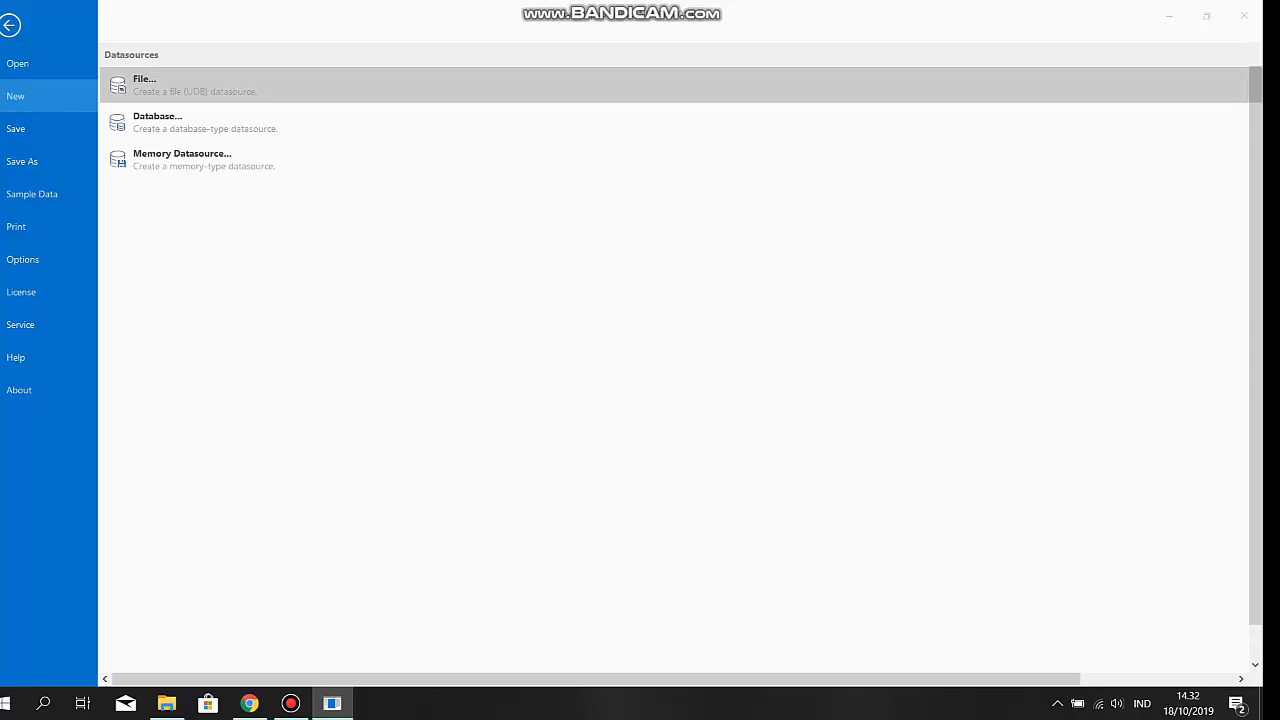
click(145, 84)
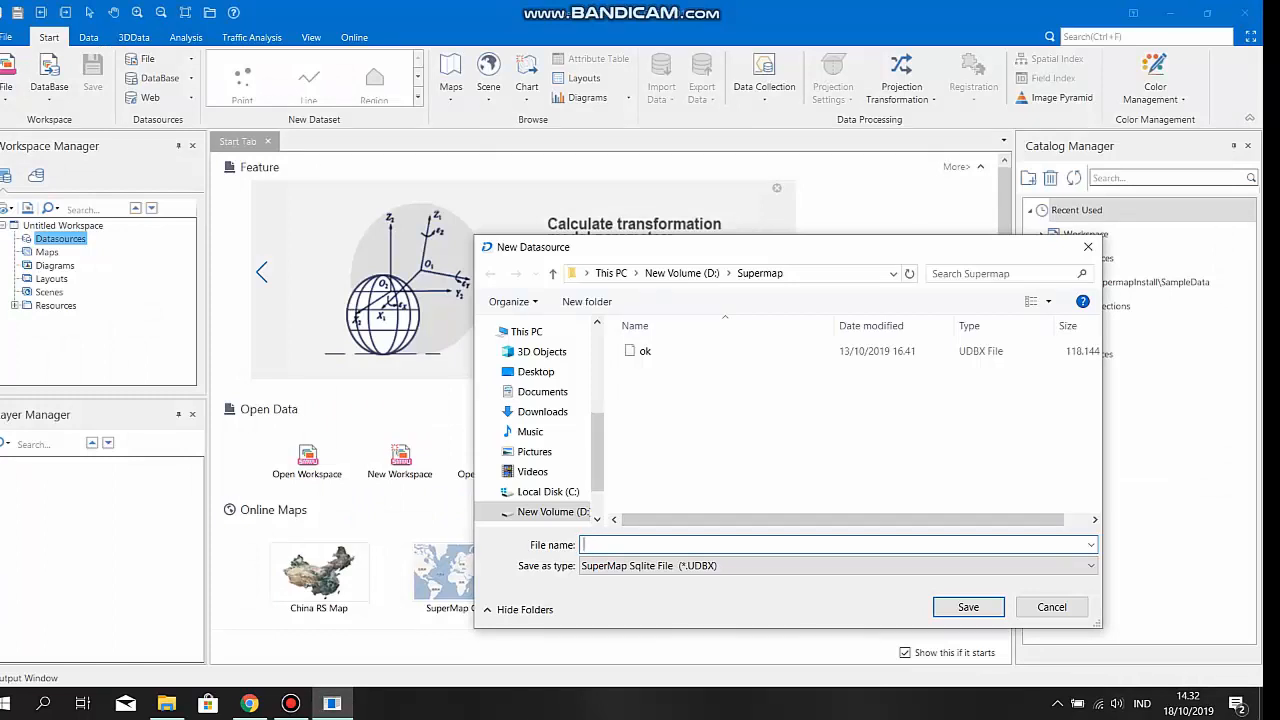
text(Mapping)
key(Return)
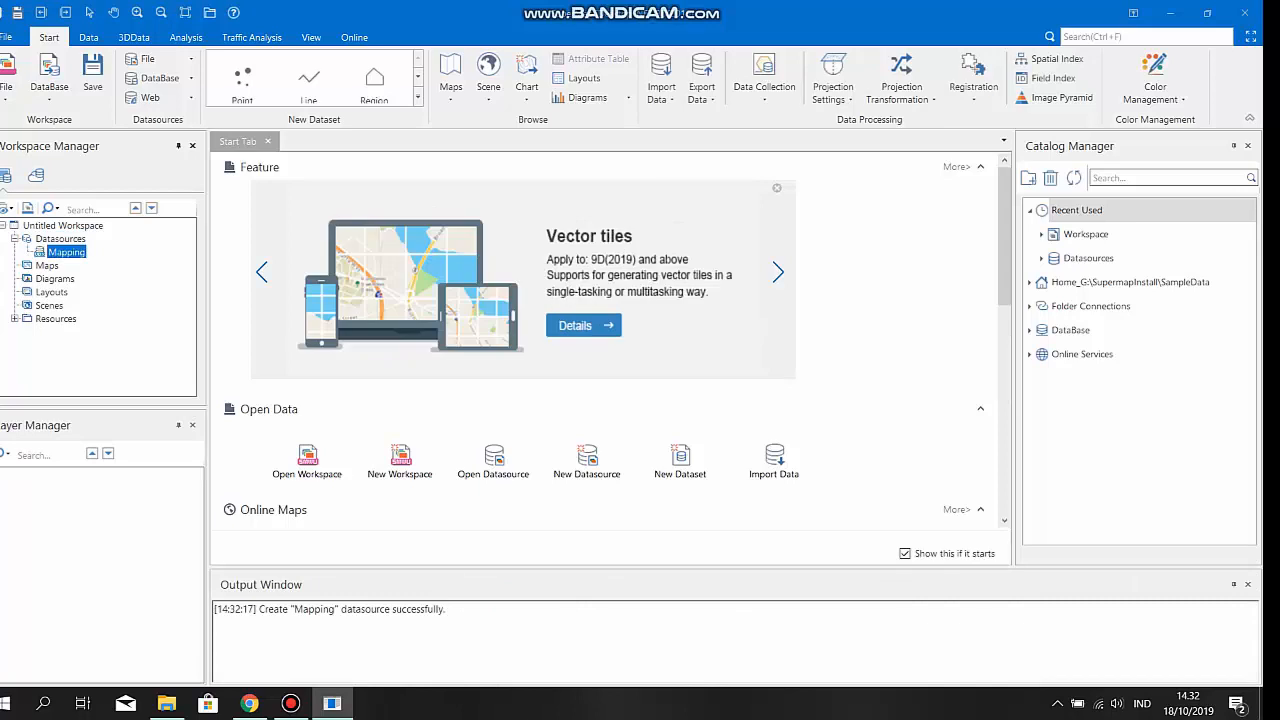
Step: Import the shapefile rawangempabumi.shp from the Supermap folder into the Mapping datasource with the default import settings
right_click(68, 251)
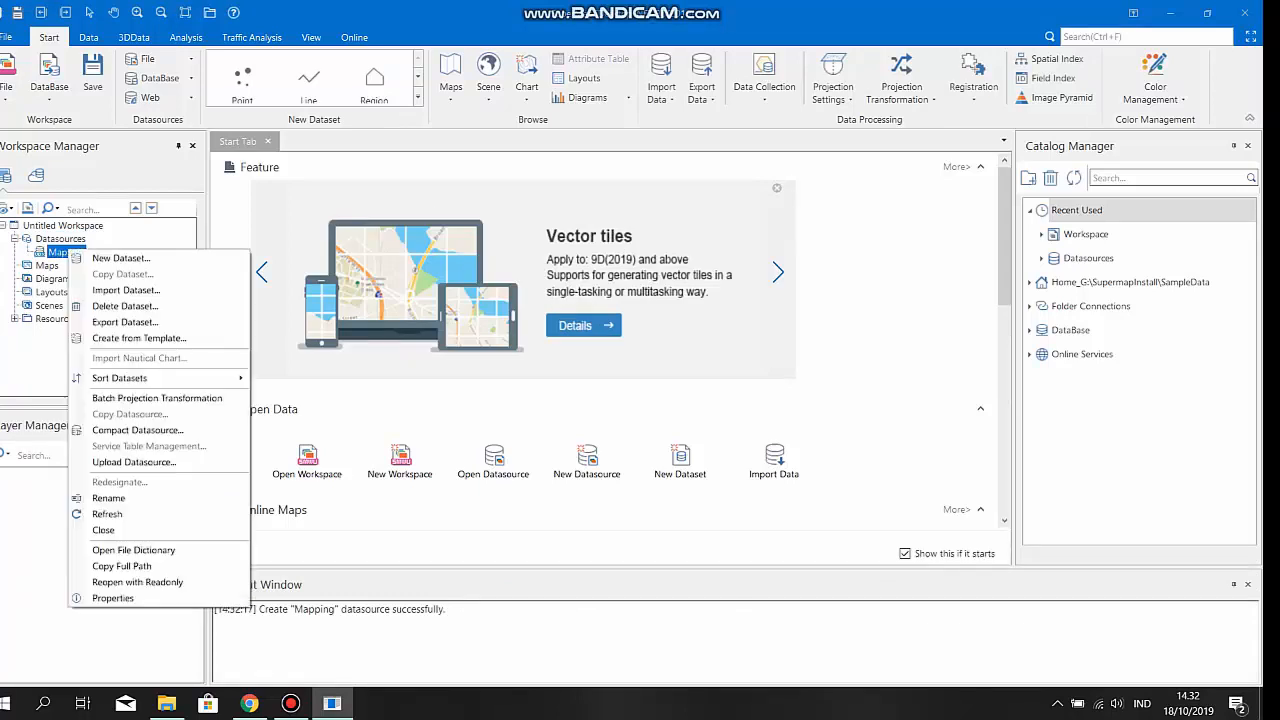
click(121, 258)
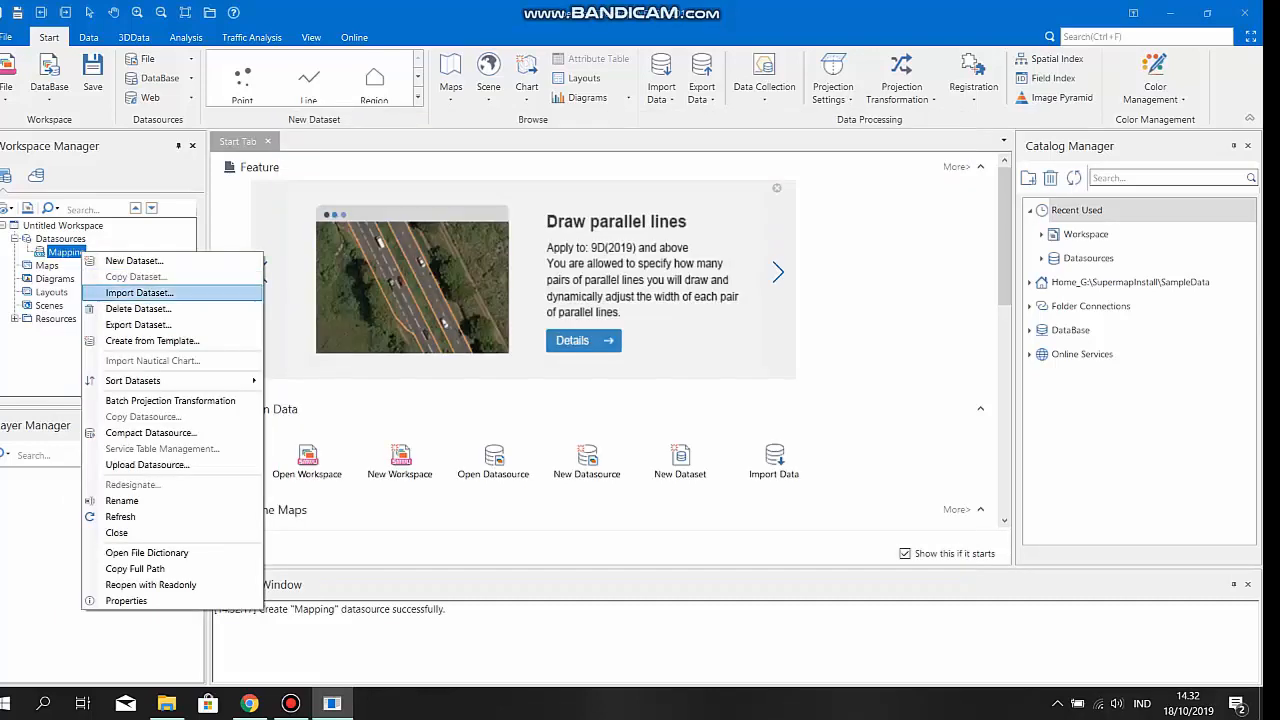
click(139, 292)
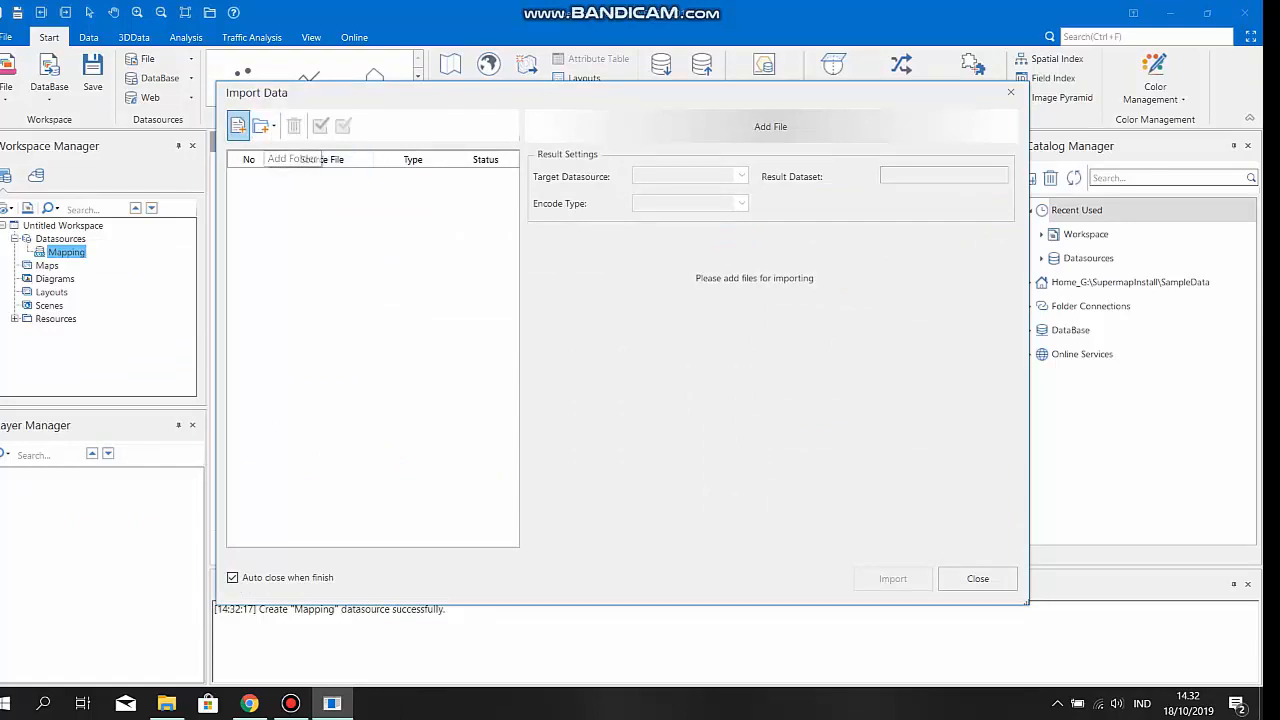
click(238, 126)
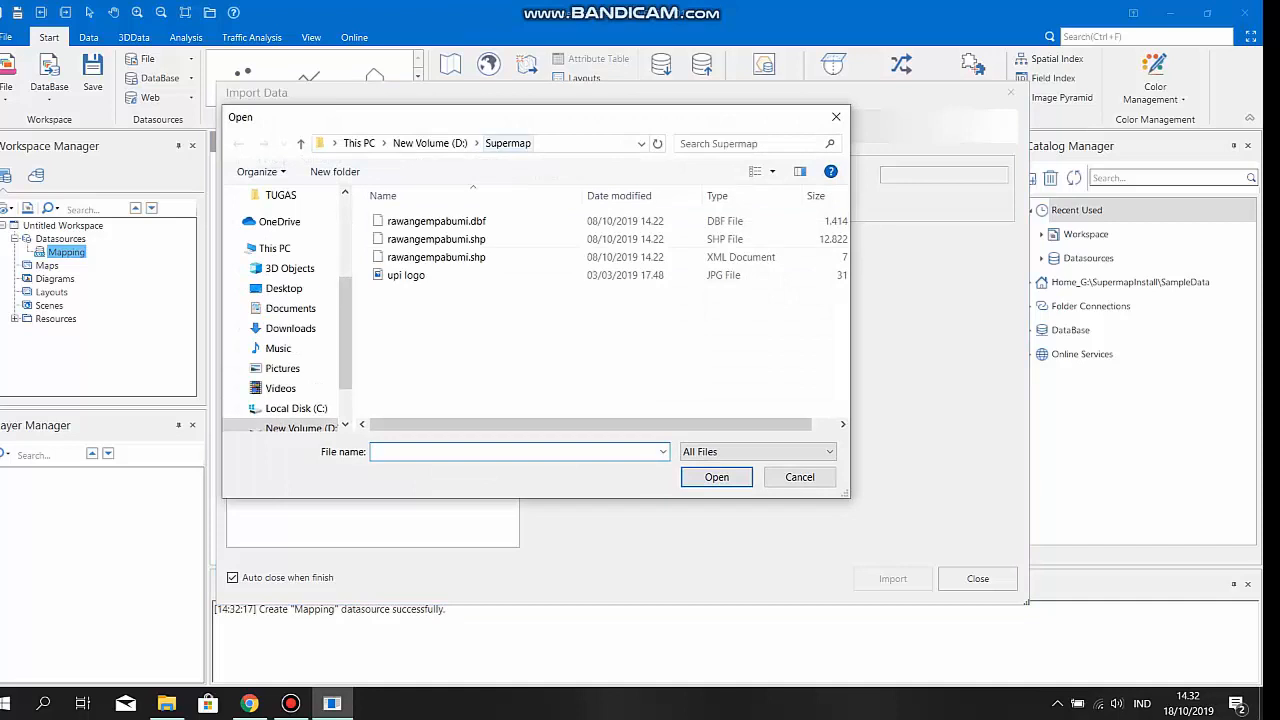
click(437, 239)
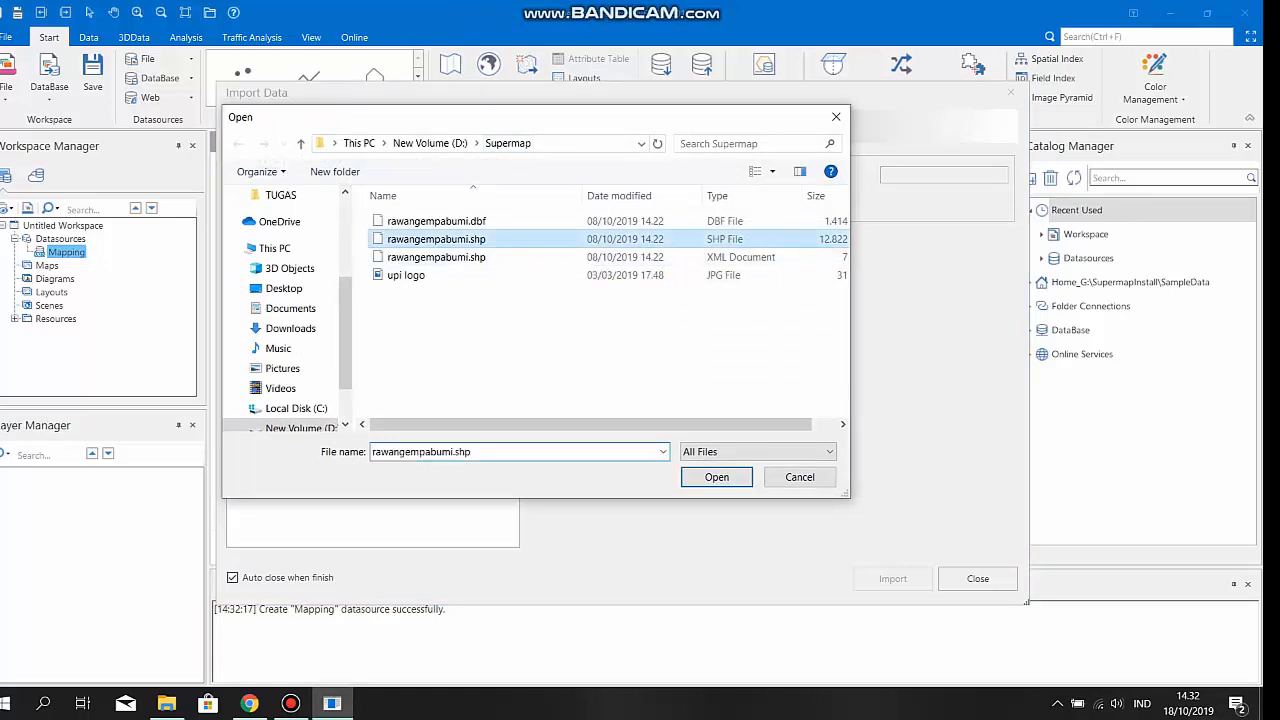
click(716, 477)
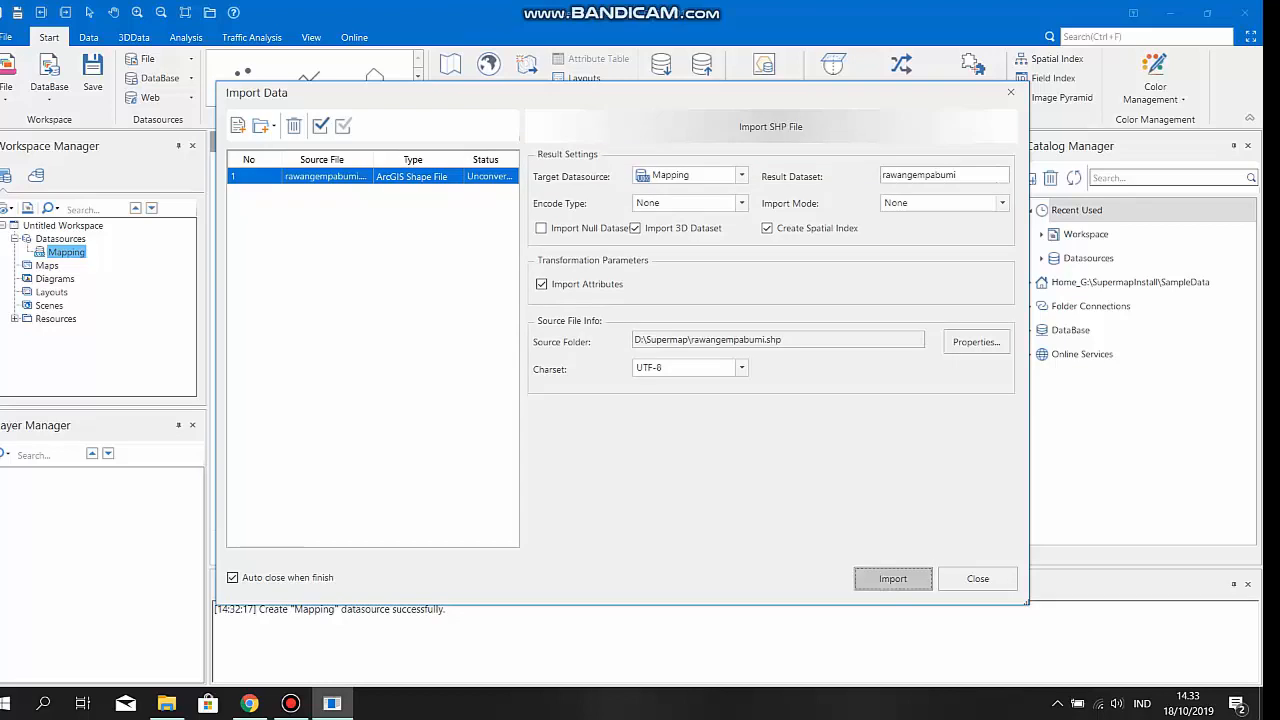
click(893, 579)
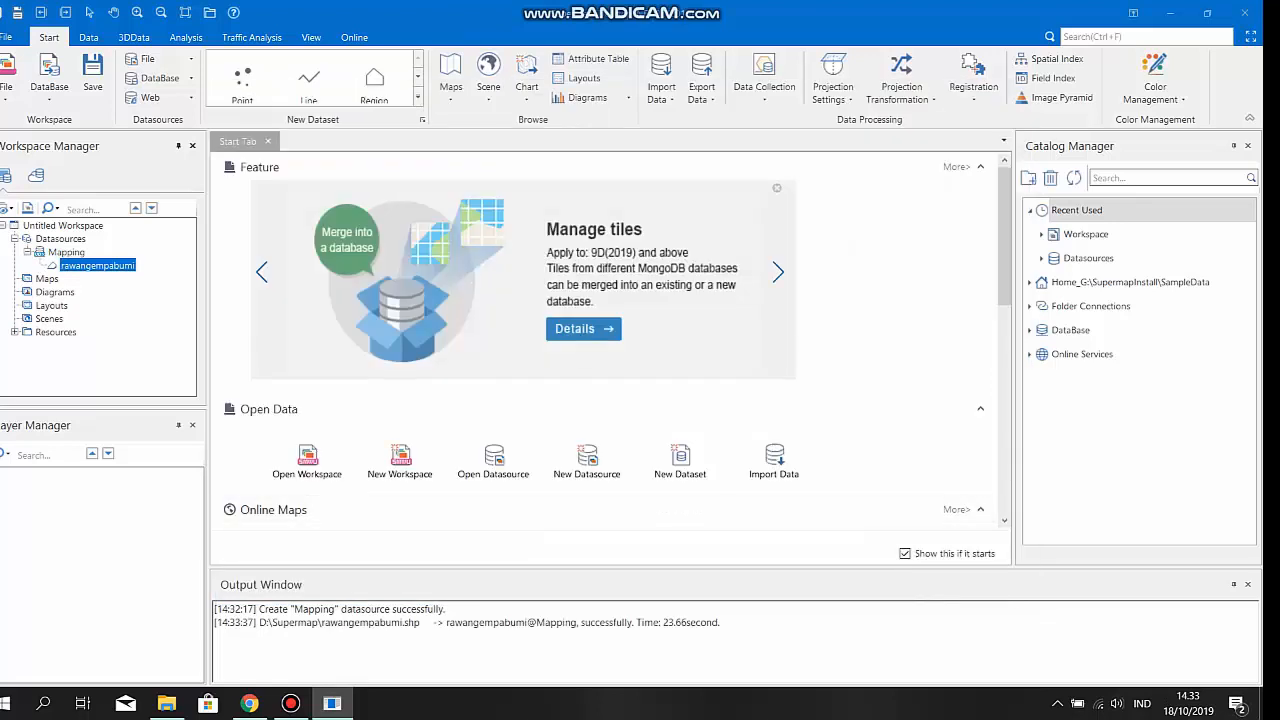
Step: Browse the attribute table of the rawangempabumi dataset and close the Catalog Manager
right_click(105, 266)
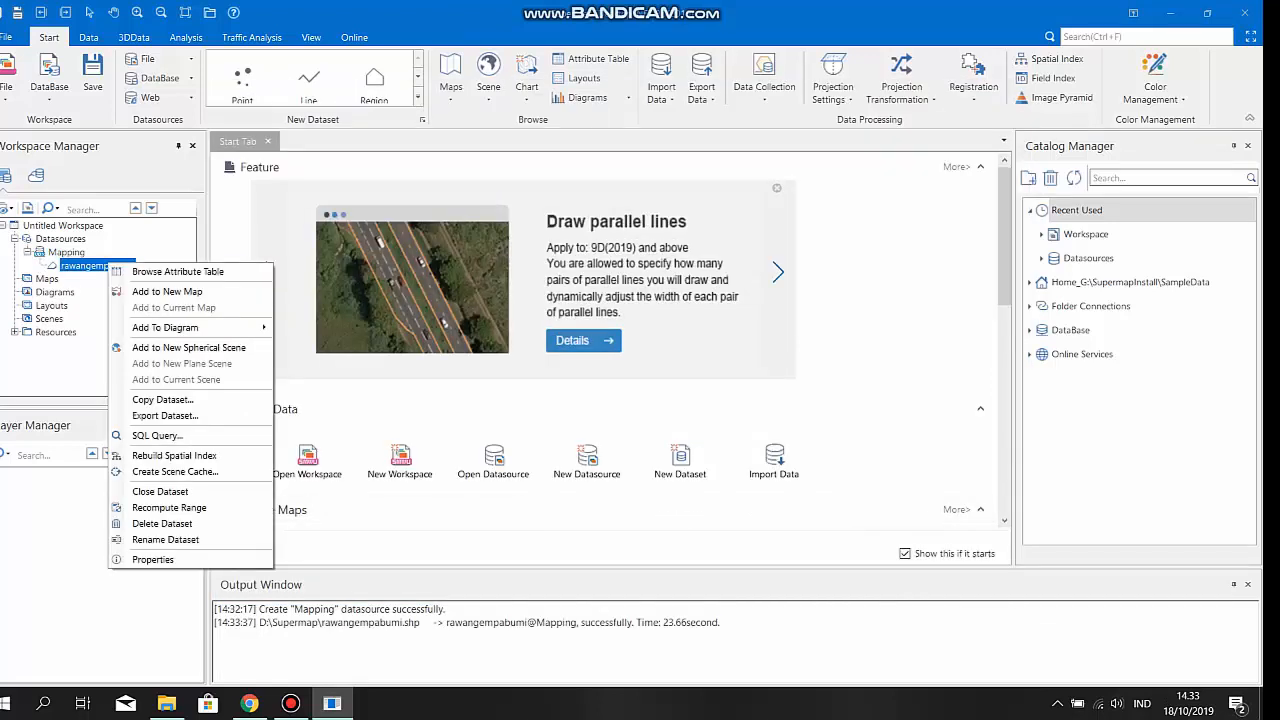
click(178, 272)
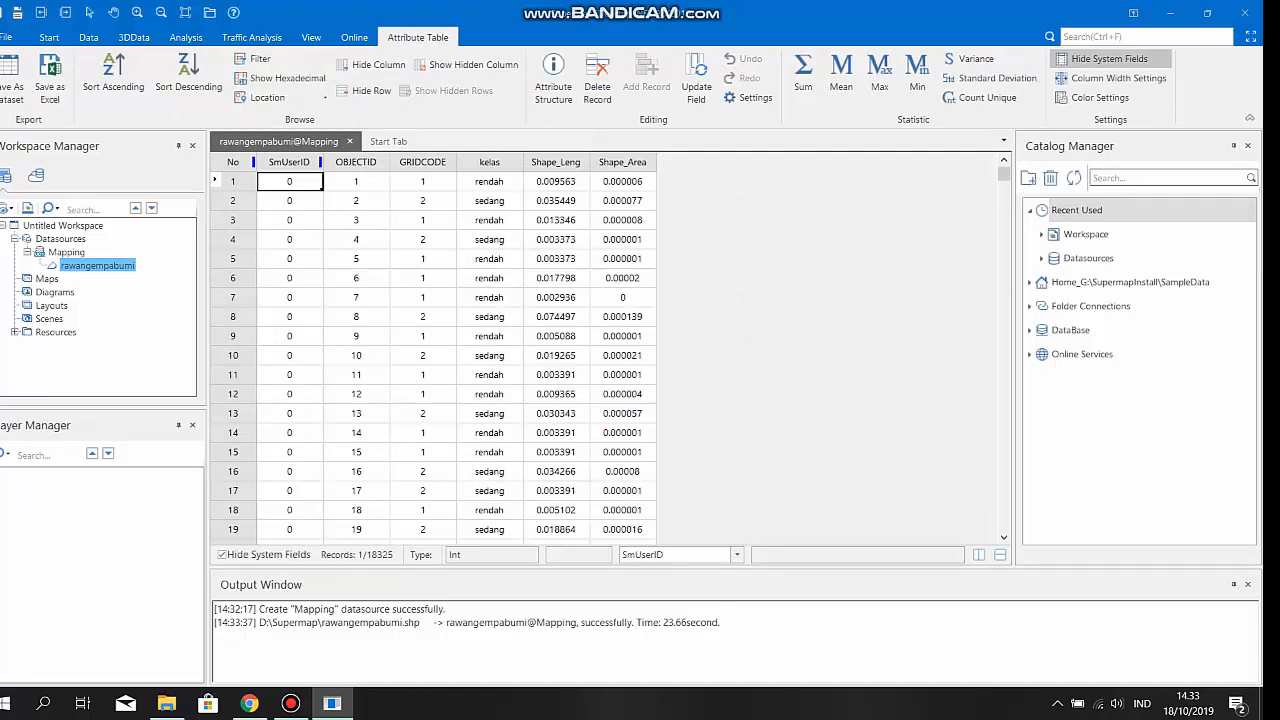
click(1247, 145)
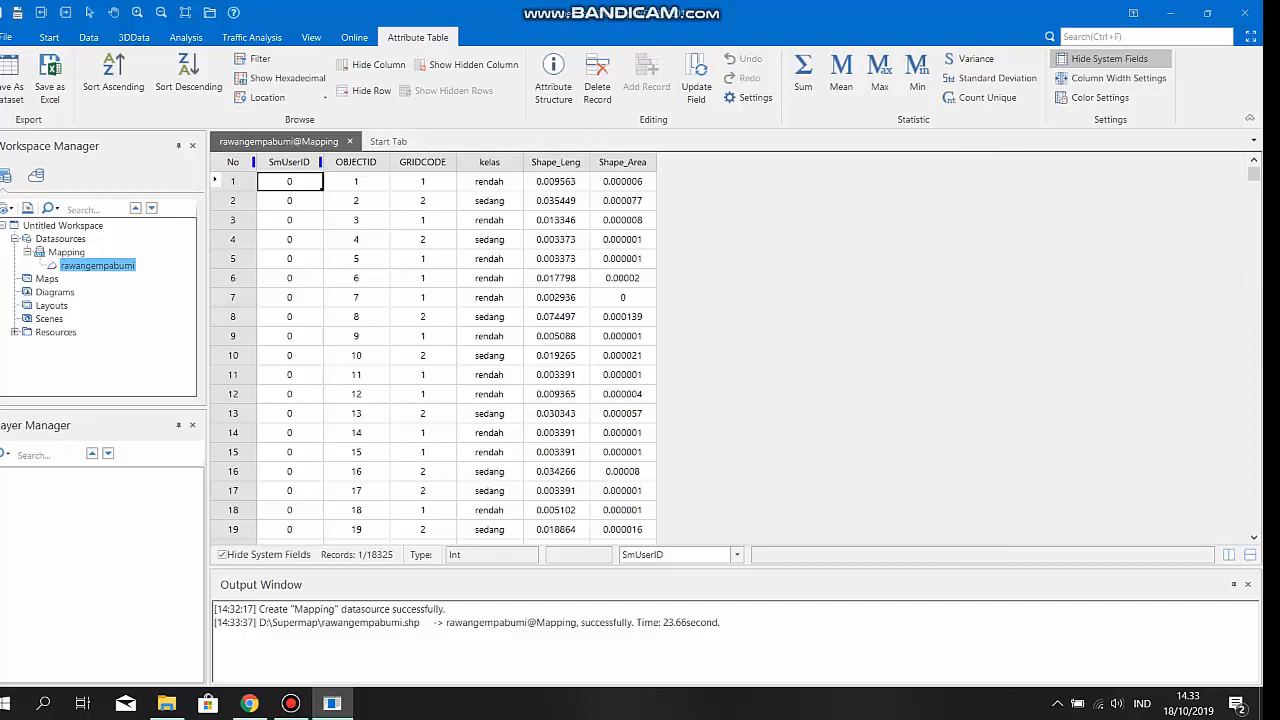
Step: Show the rawangempabumi dataset in a new map and close its attribute table
click(388, 141)
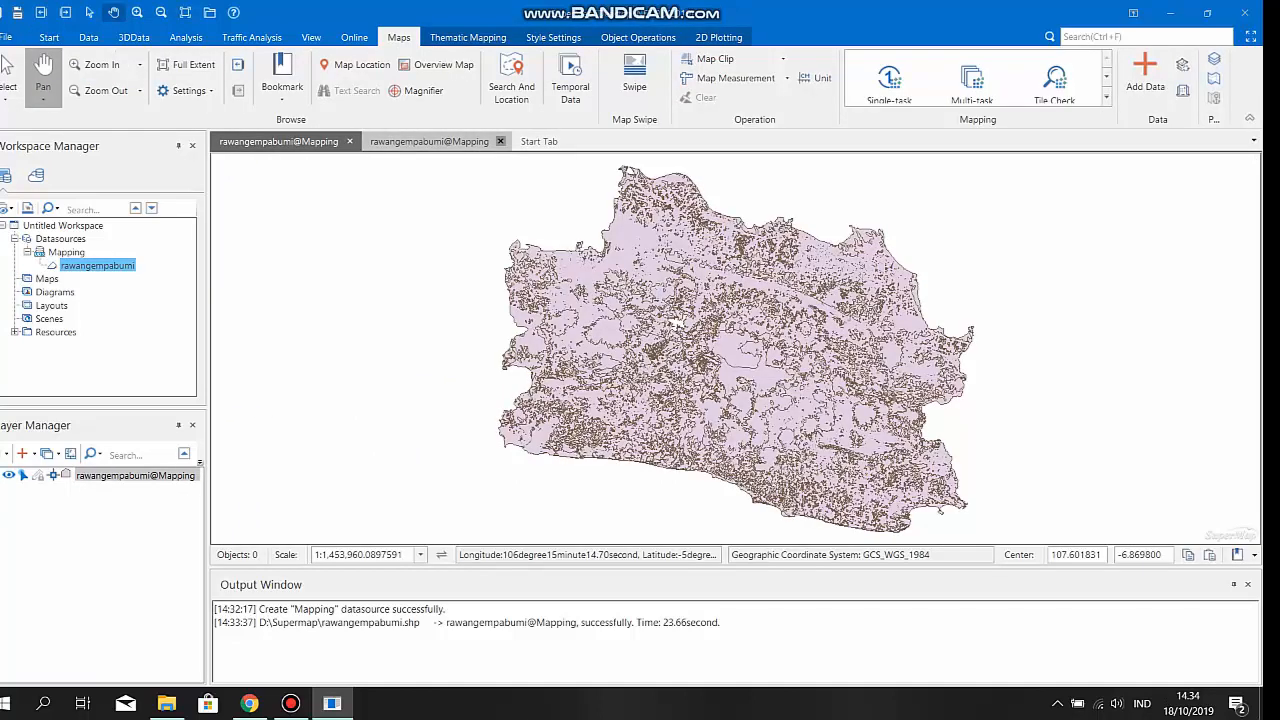
click(501, 141)
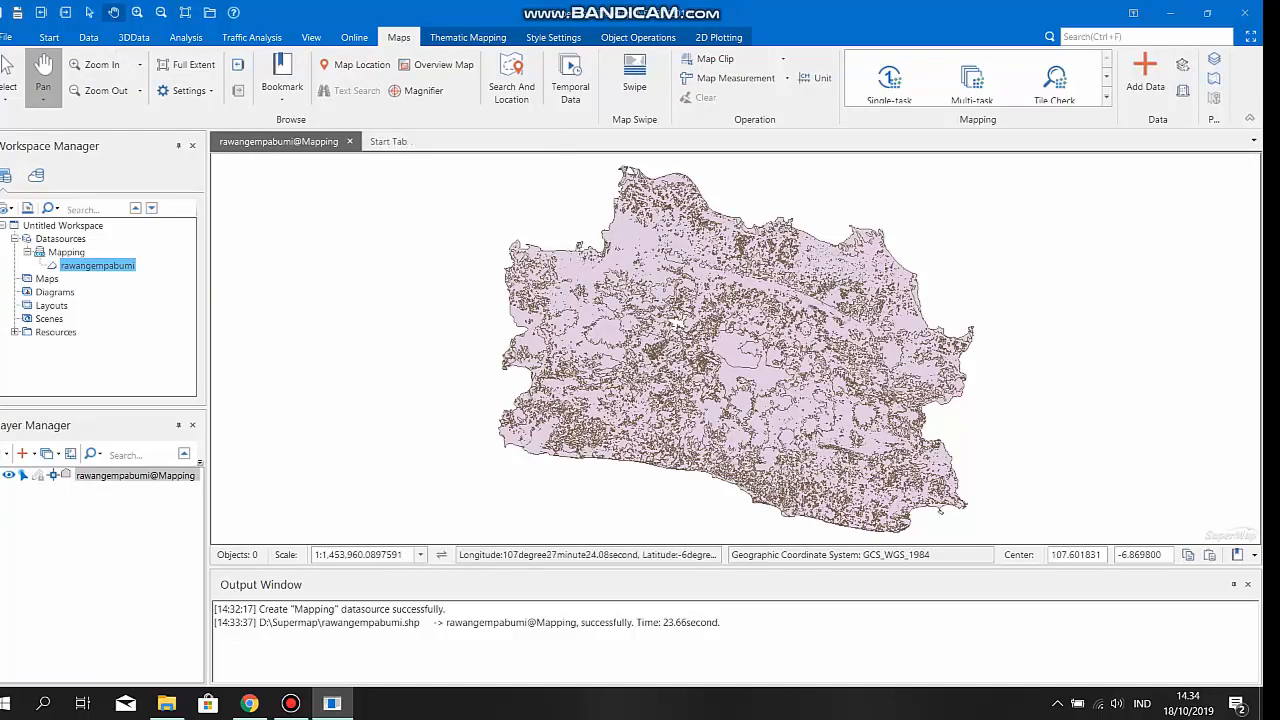
drag(676, 325, 602, 323)
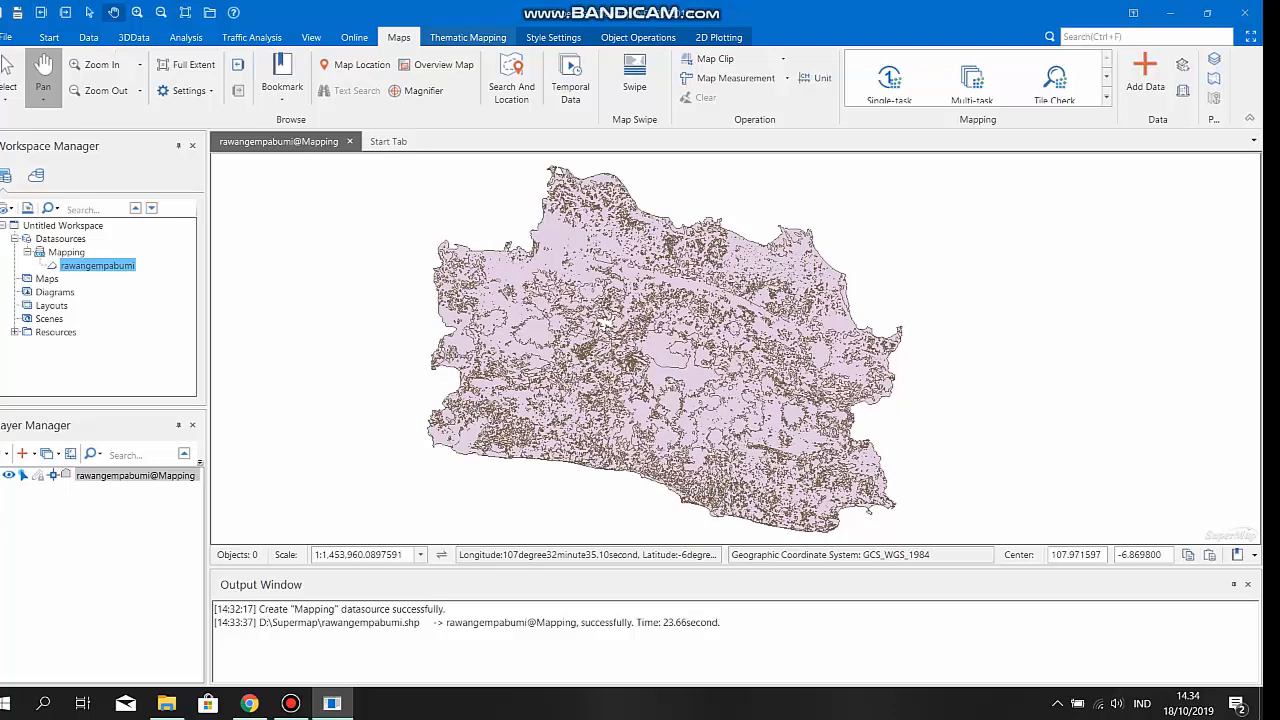
Step: Create a default unique values thematic map of the rawangempabumi layer using the kelas field as its expression
click(468, 37)
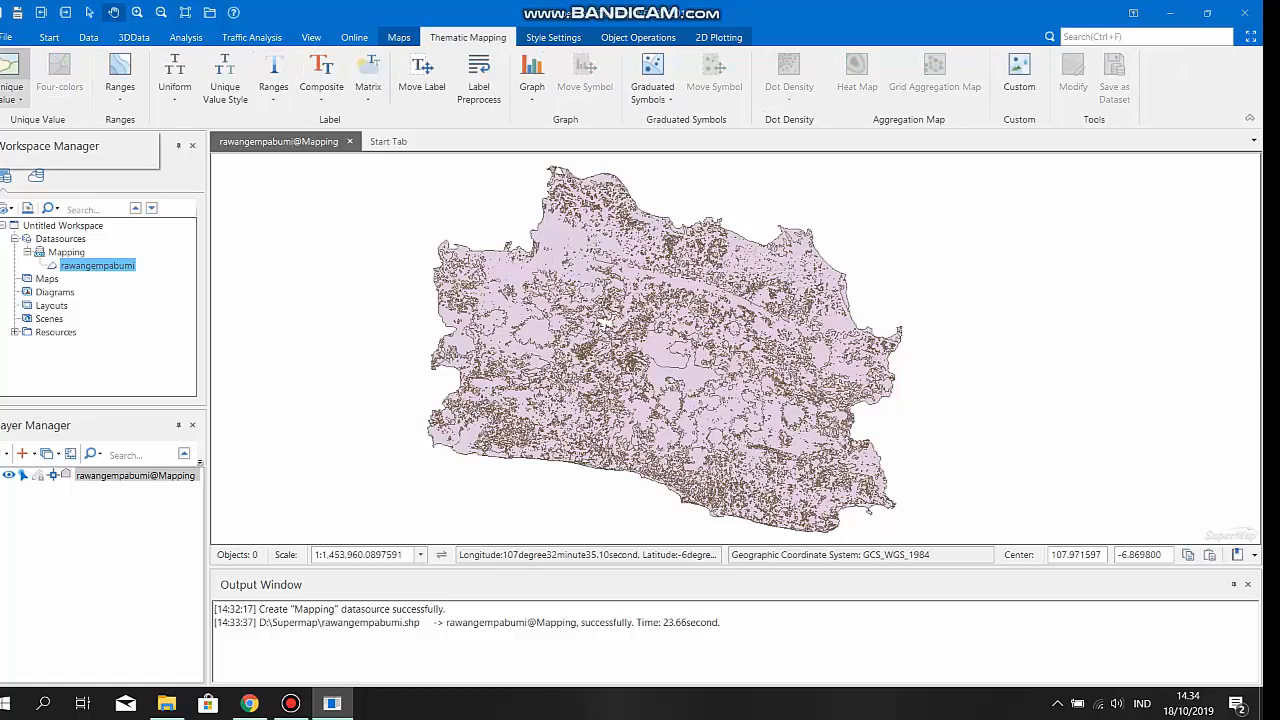
click(12, 95)
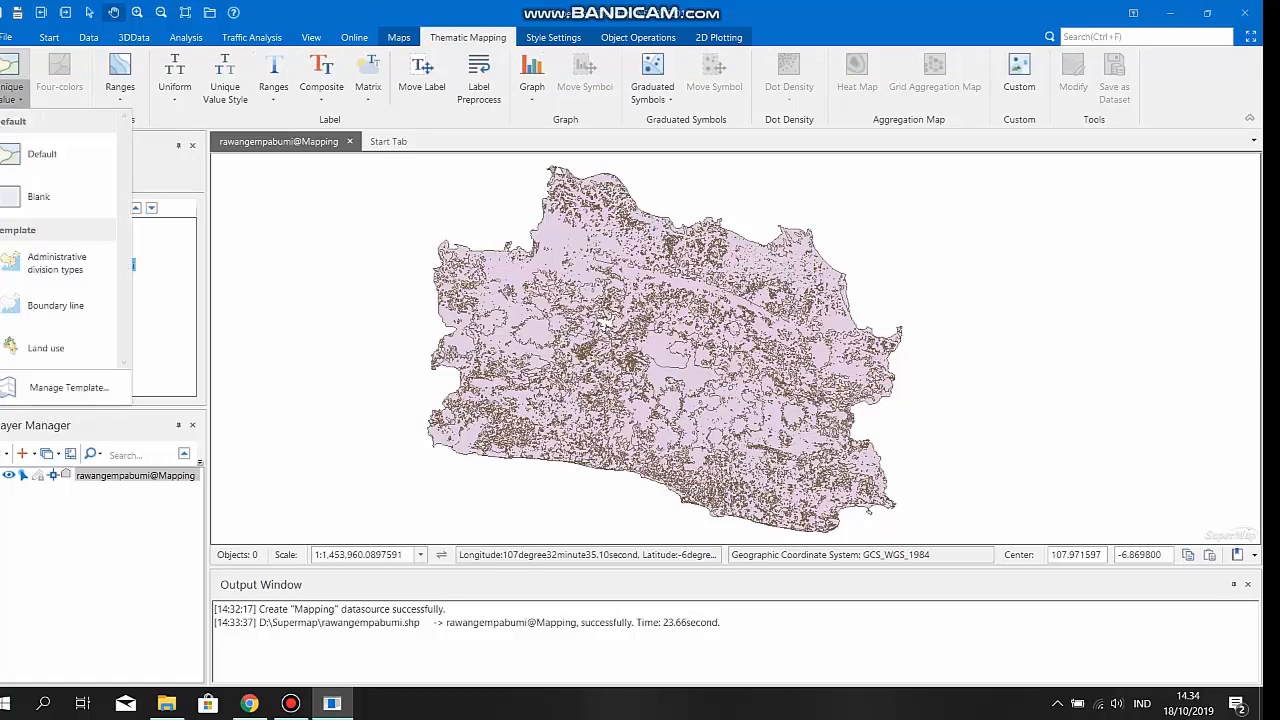
click(44, 155)
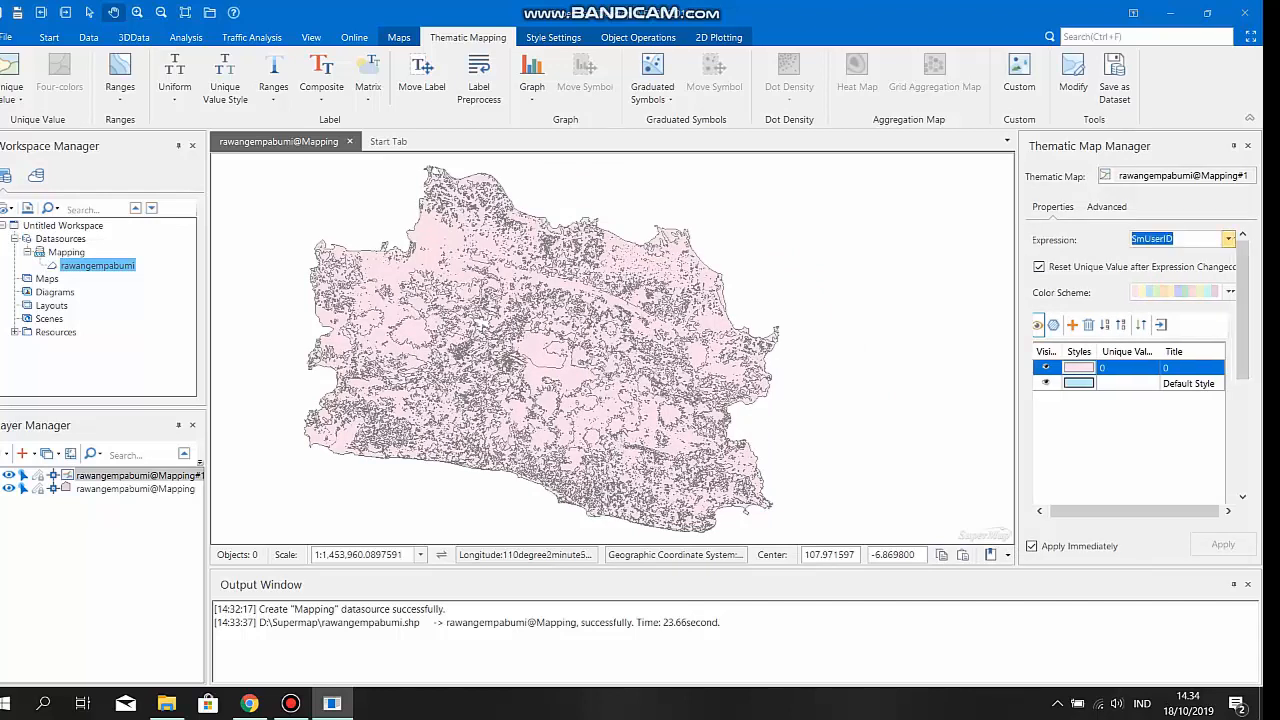
click(1230, 239)
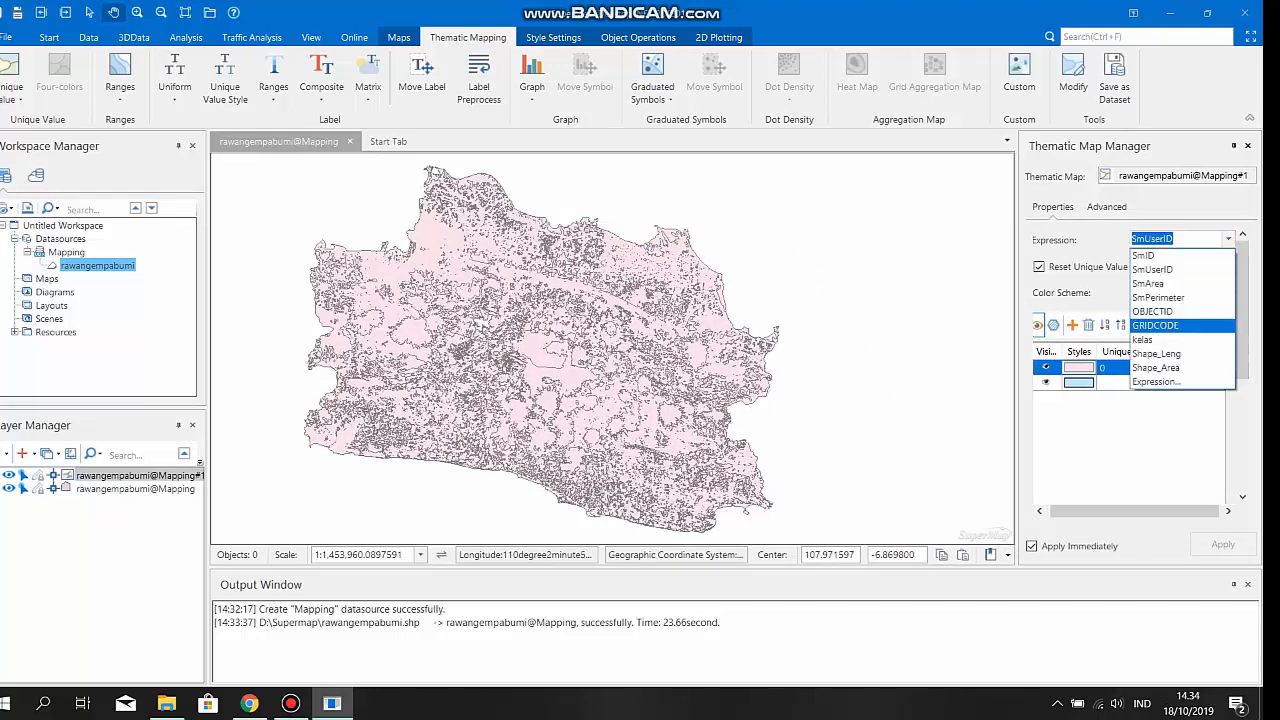
click(1145, 340)
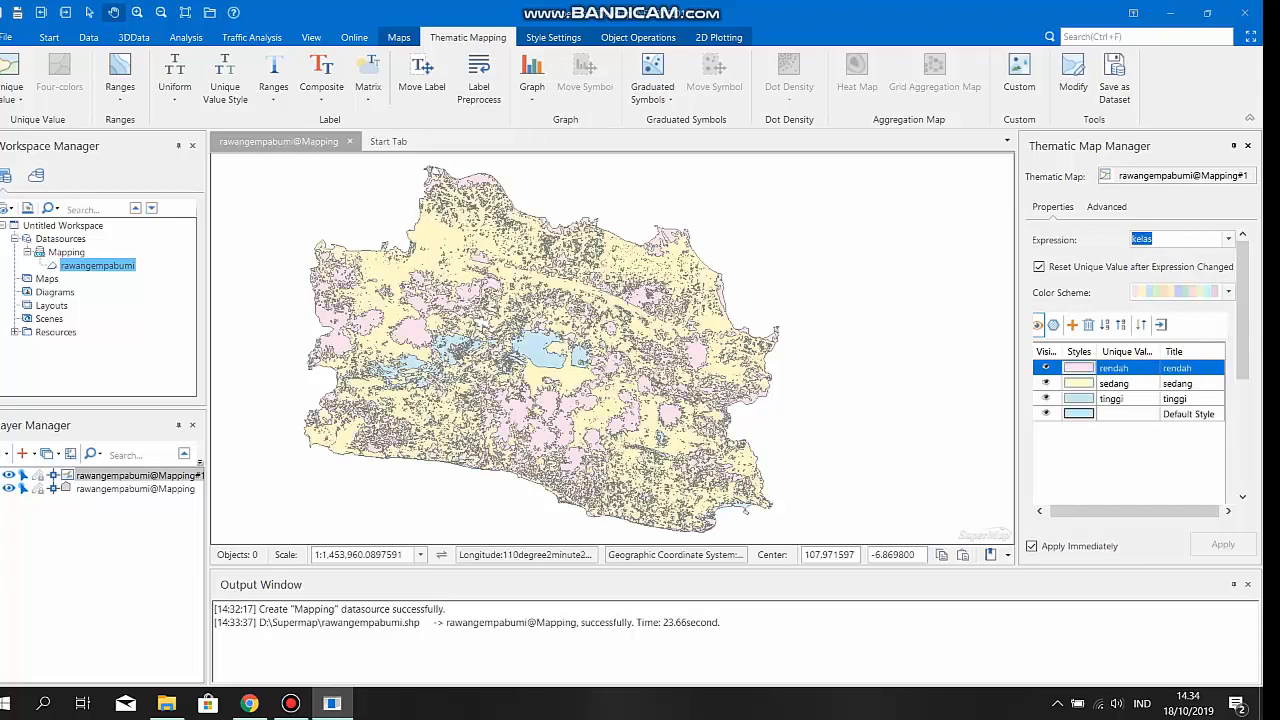
Step: Set the fill style of the rendah class to solid green in the thematic map
scroll(1140, 350, down, 3)
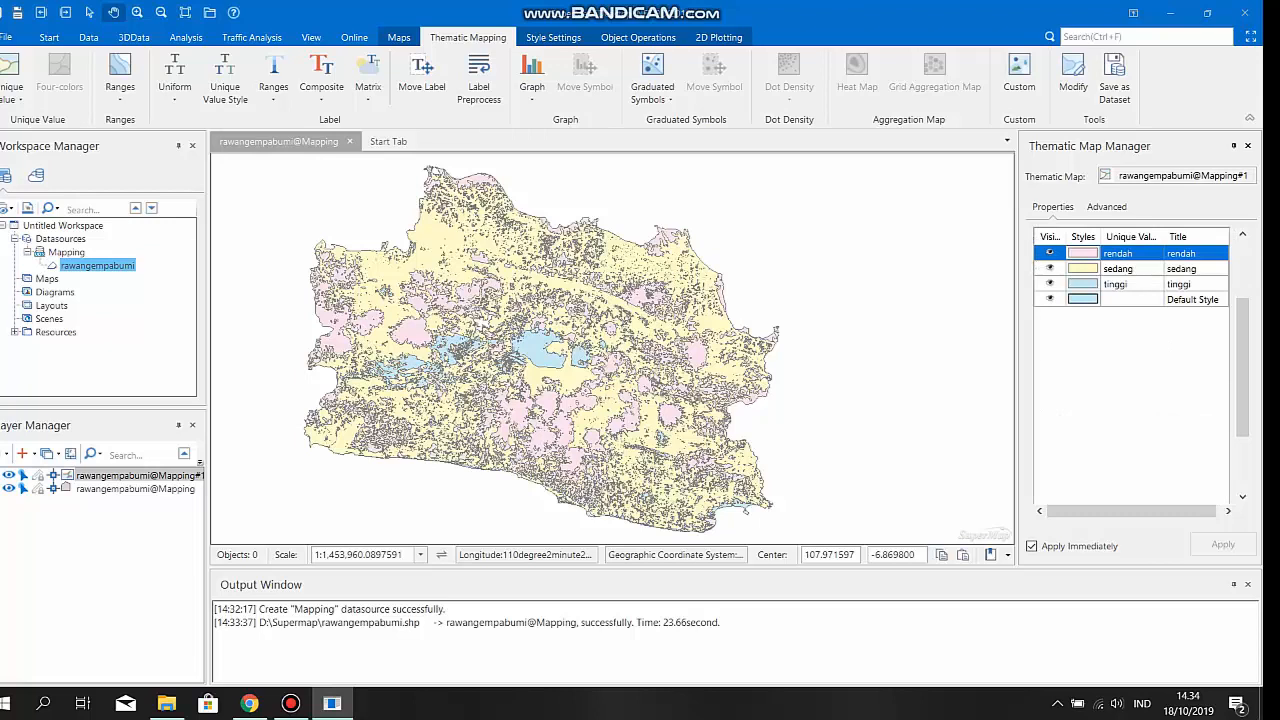
double_click(1083, 253)
drag(743, 234, 743, 449)
click(587, 407)
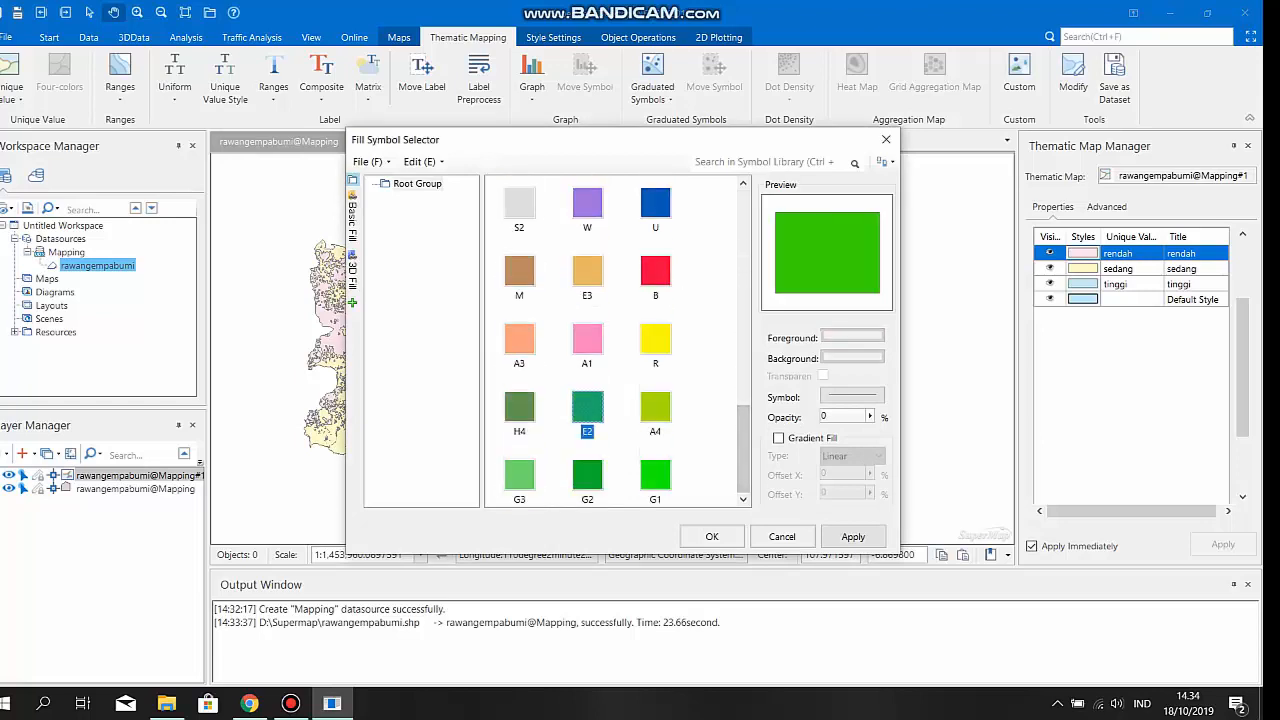
click(712, 537)
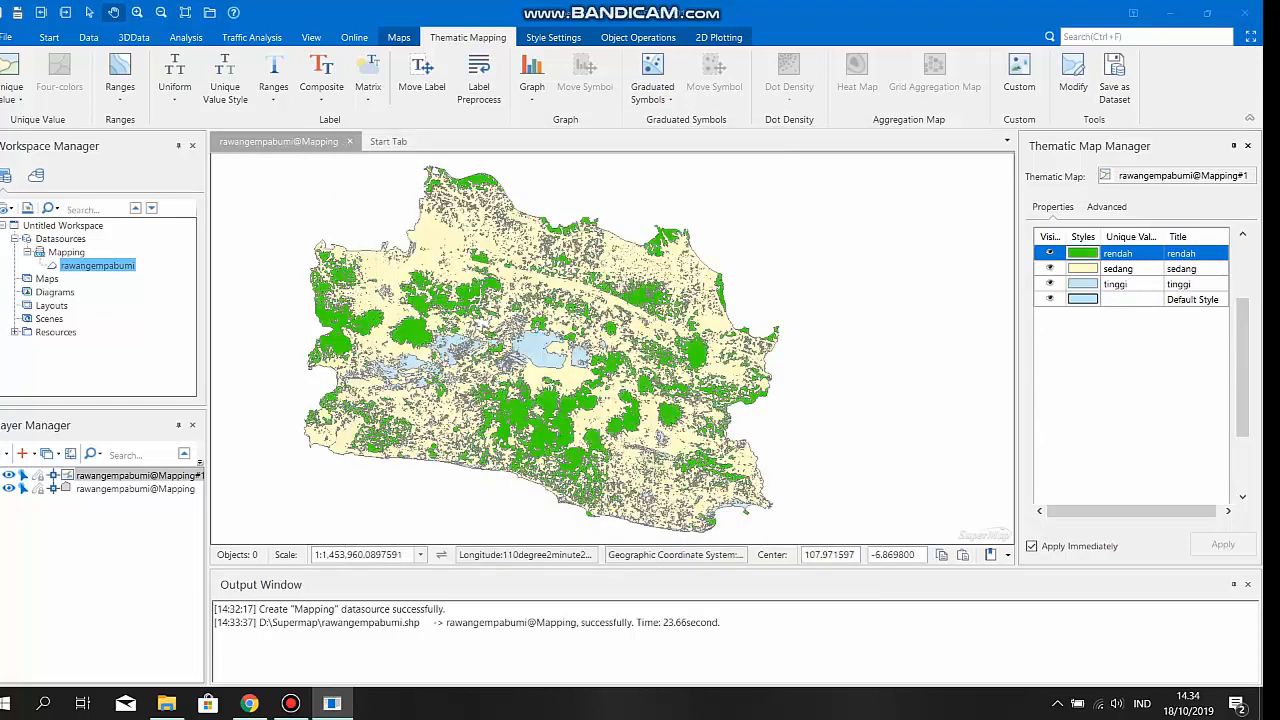
Step: Set the fill style of the sedang class to solid yellow
double_click(1083, 268)
drag(743, 234, 743, 439)
click(655, 373)
click(712, 537)
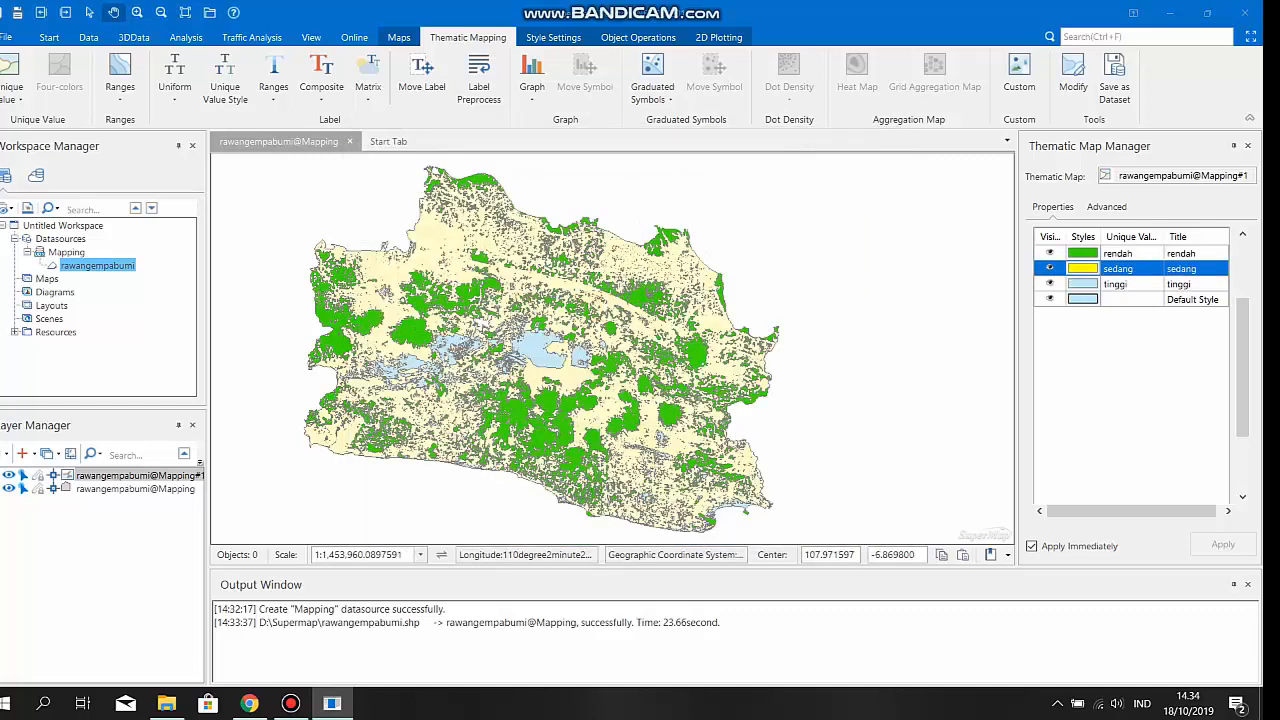
Step: Set the fill style of the tinggi class to solid red
double_click(1083, 284)
drag(743, 234, 743, 448)
click(655, 272)
click(712, 537)
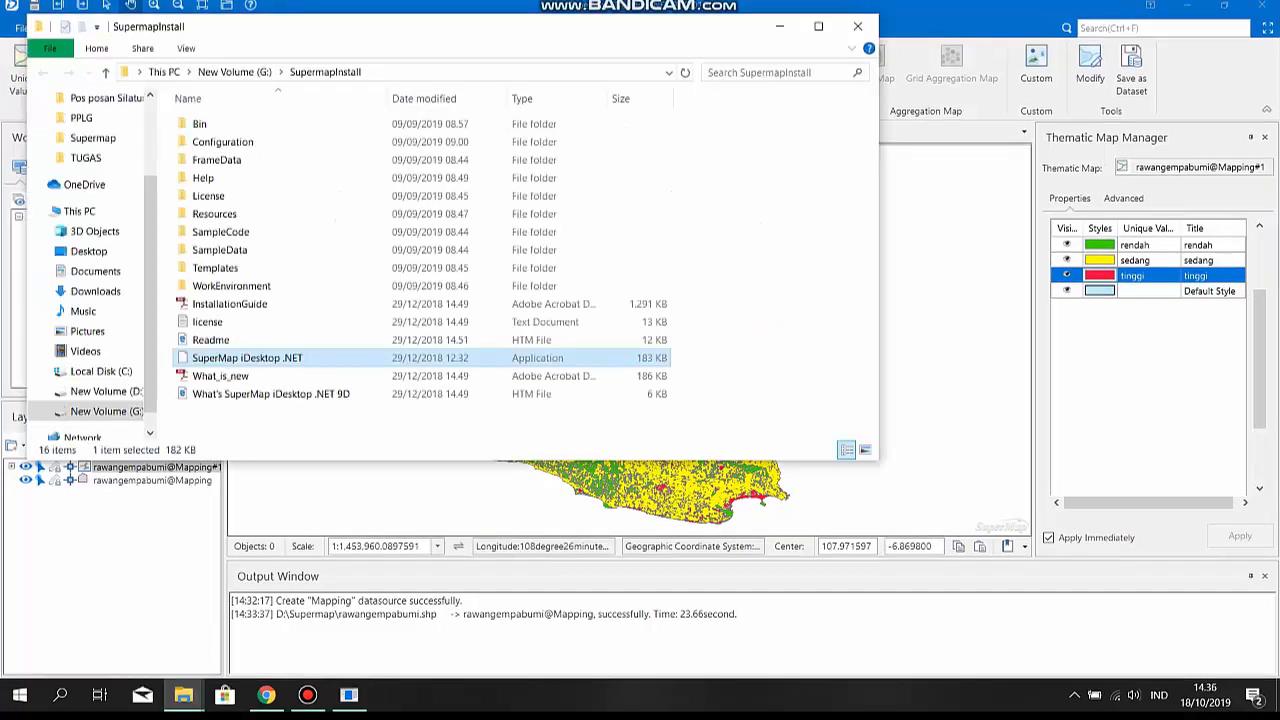
Step: Minimize the file explorer window and import Indo_Kab_Kot.shp from the Supermap folder into the Mapping datasource
click(780, 27)
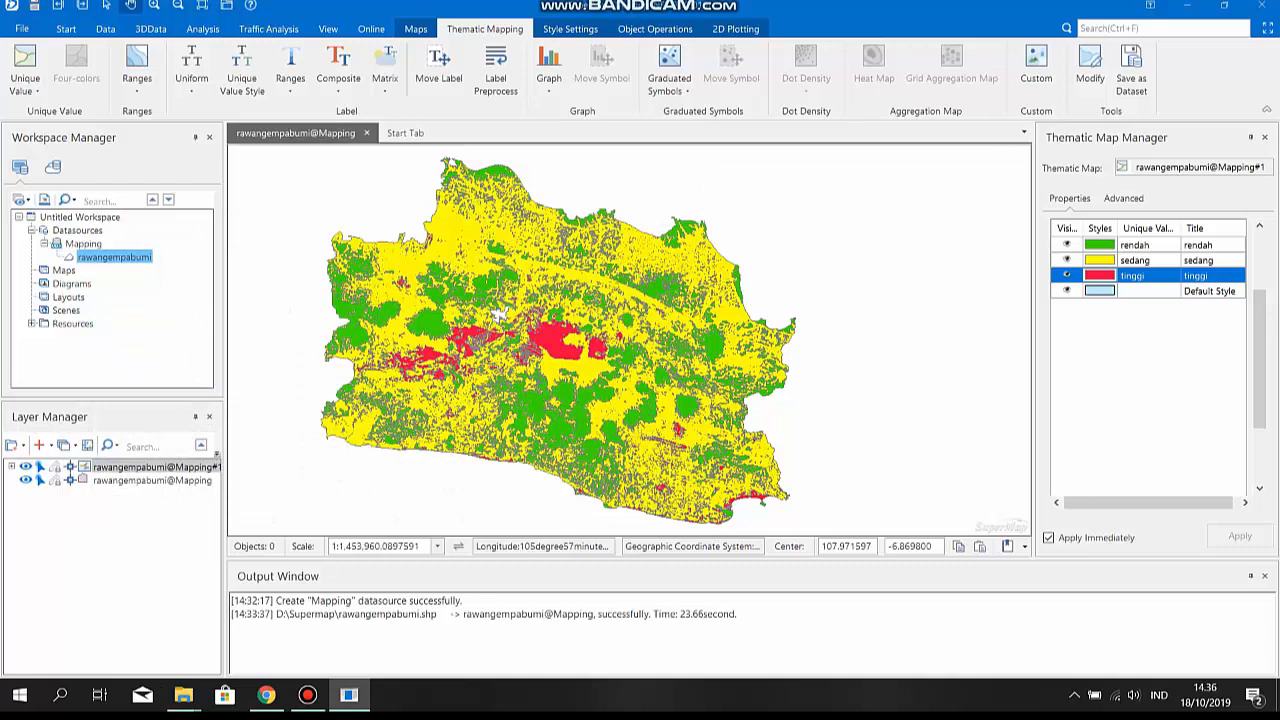
right_click(81, 245)
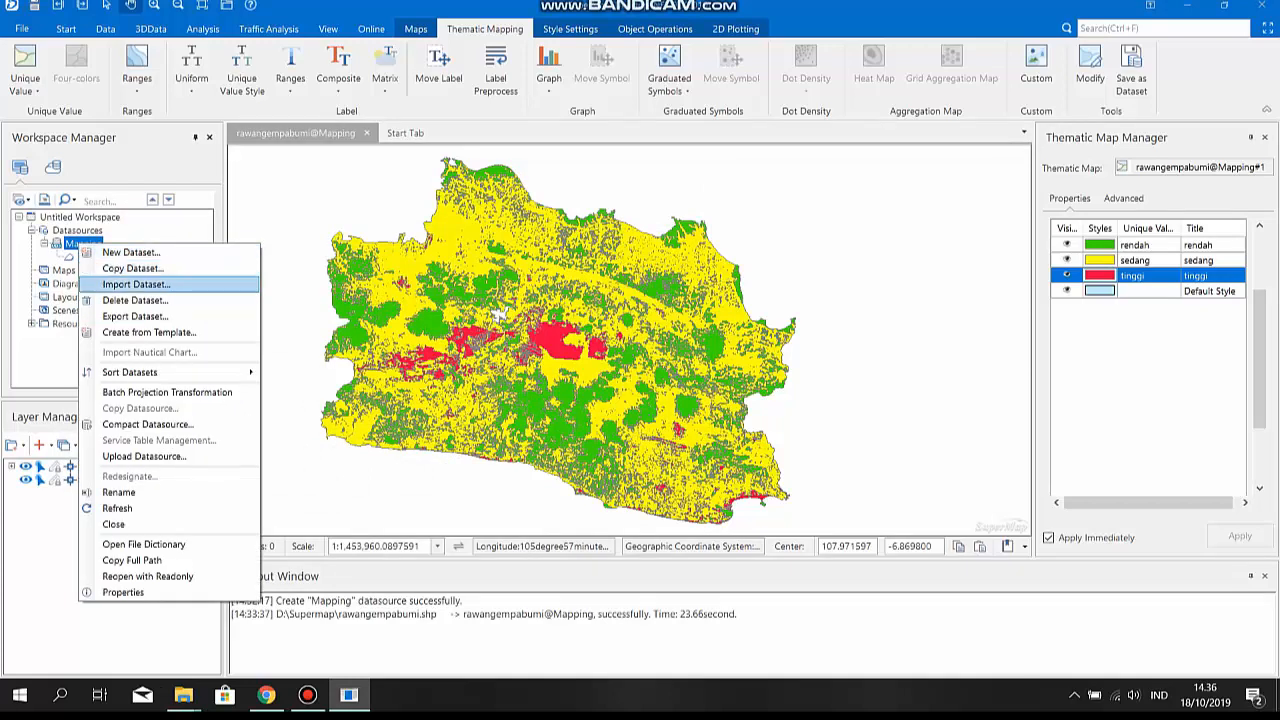
click(134, 285)
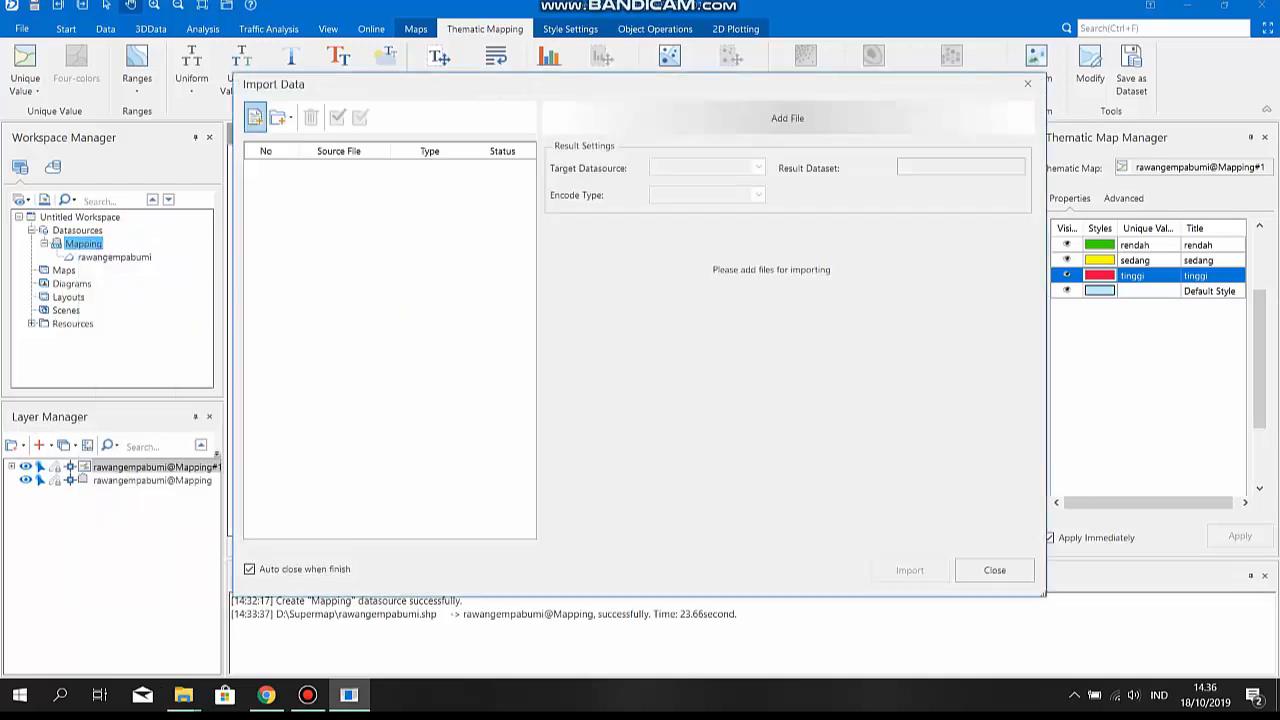
click(254, 117)
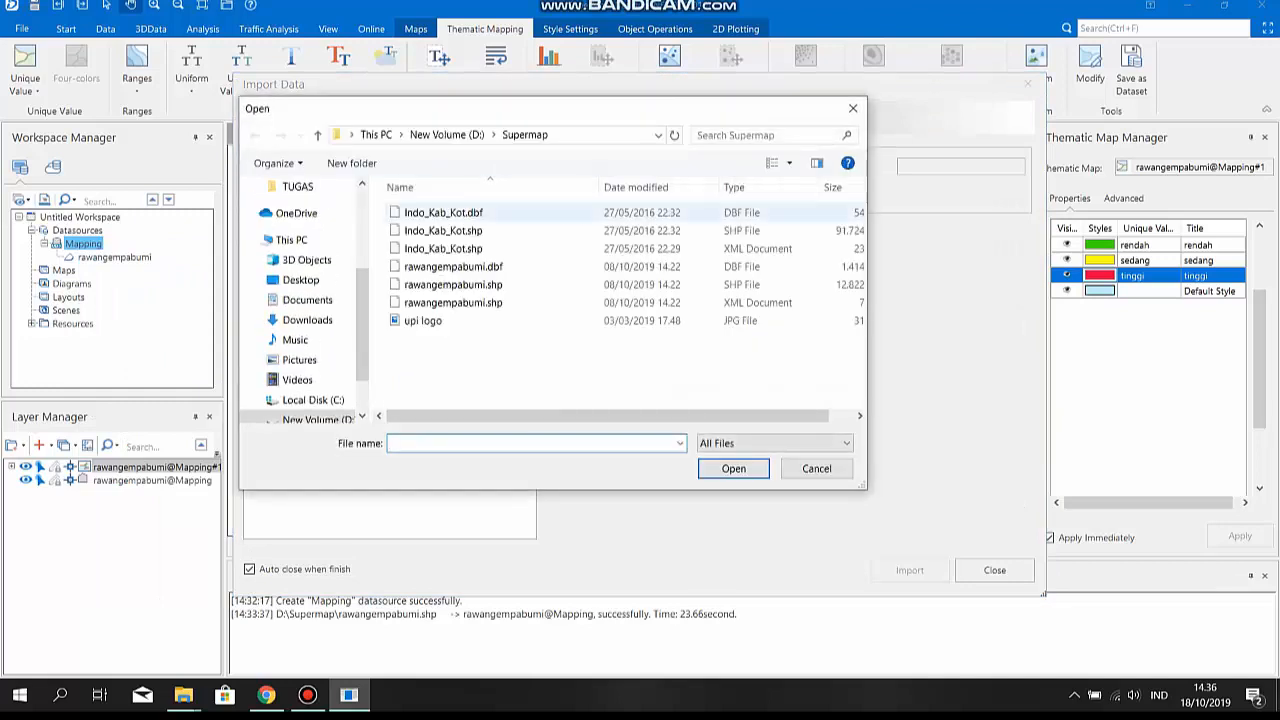
click(456, 230)
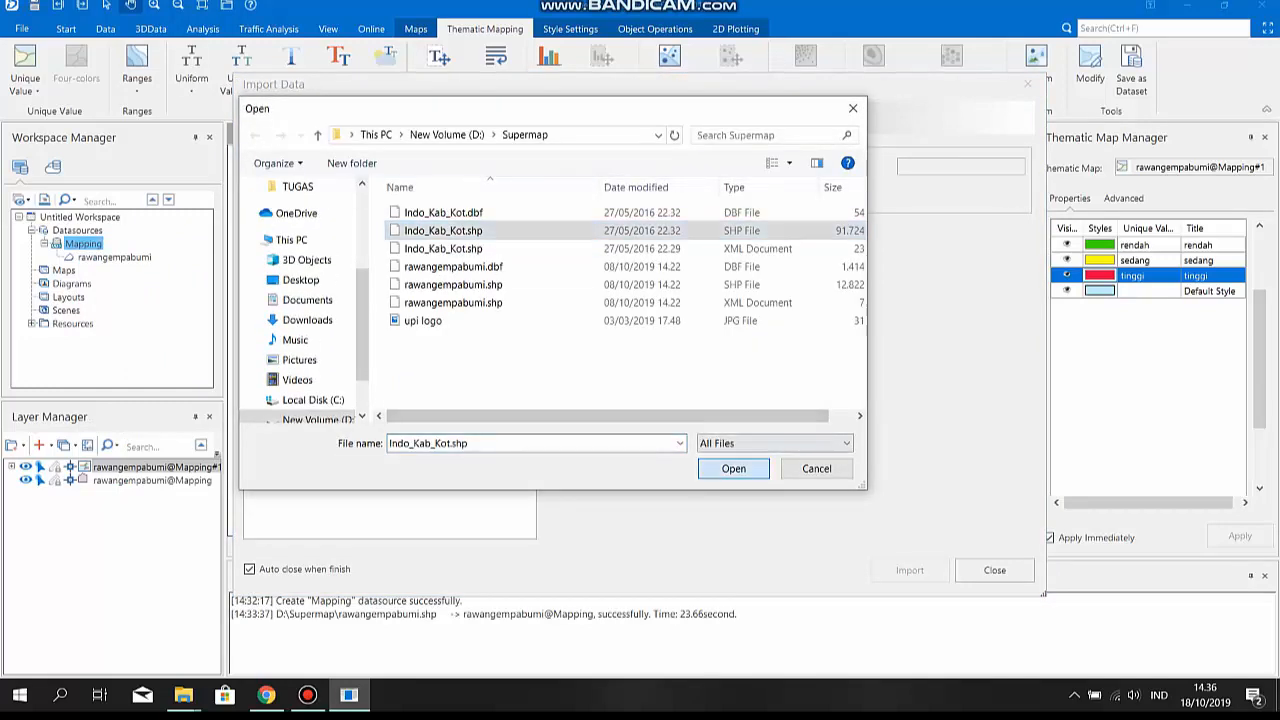
click(733, 469)
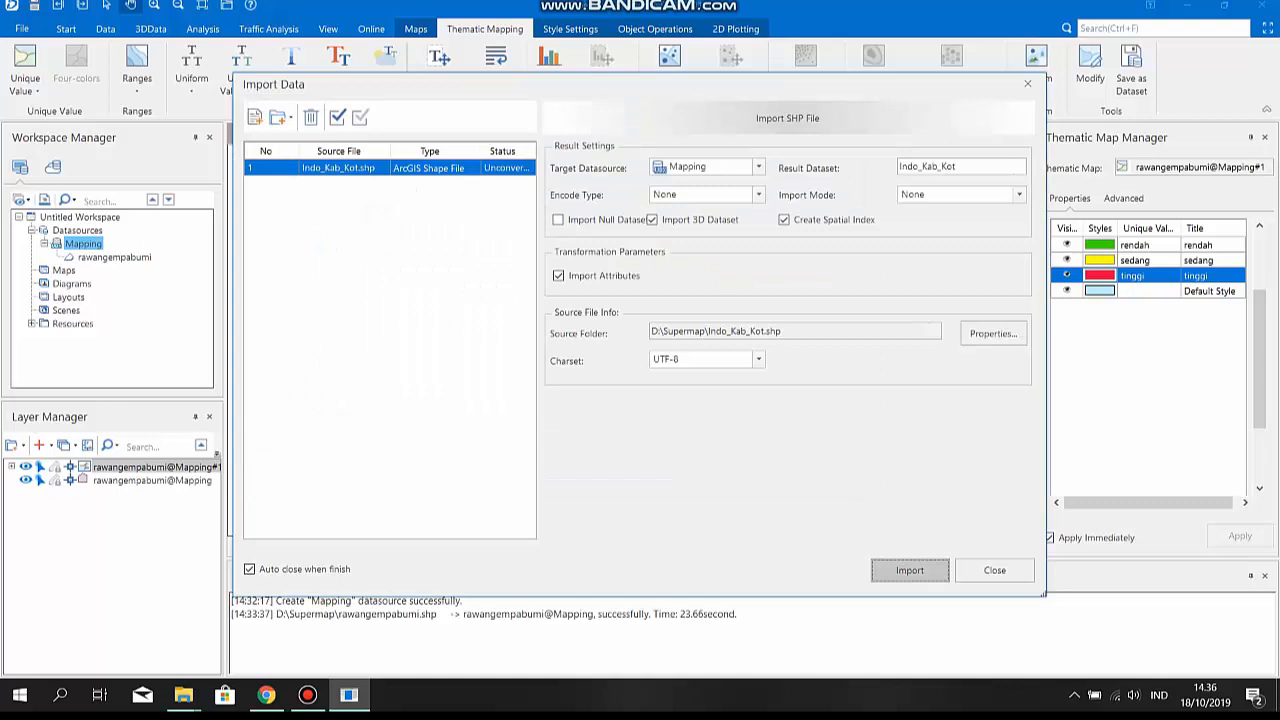
click(909, 570)
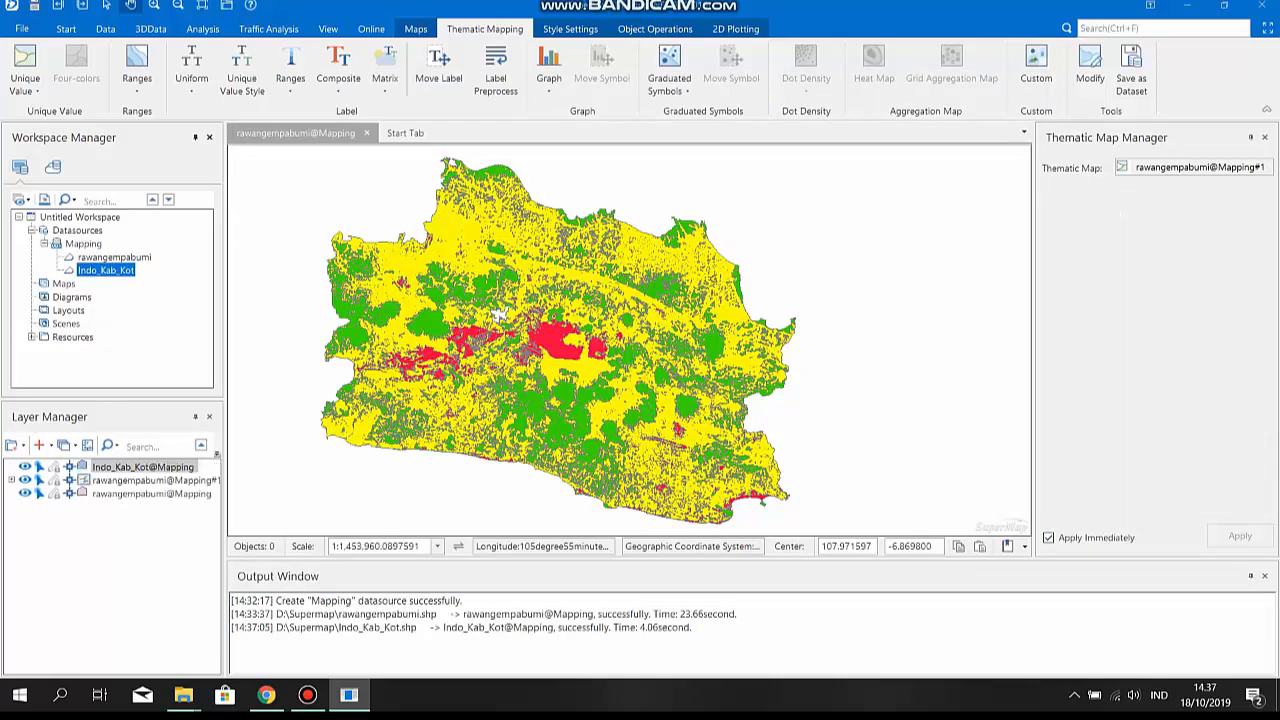
Step: Move the rawangempabumi thematic layer above the Indo_Kab_Kot layer in the layer order
drag(150, 481, 150, 462)
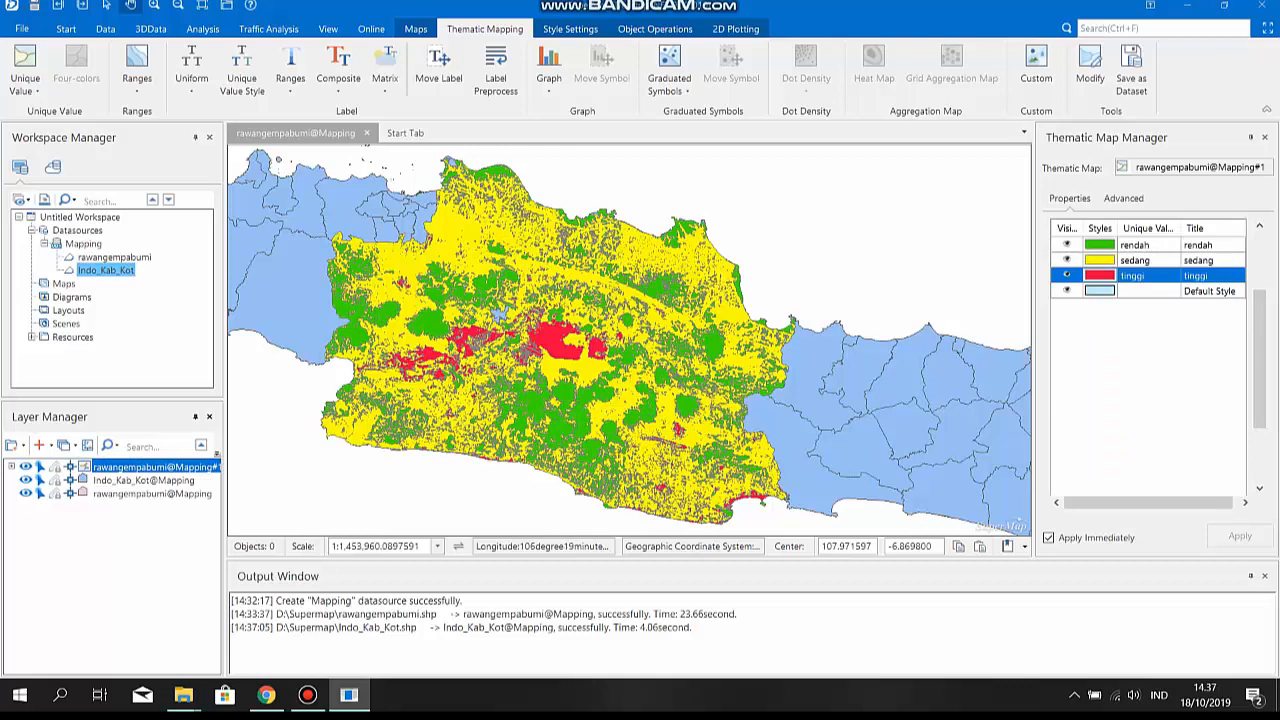
Step: Create a unique value thematic map for the Indo_Kab_Kot layer and set its fill symbol to the hollow System1
click(144, 480)
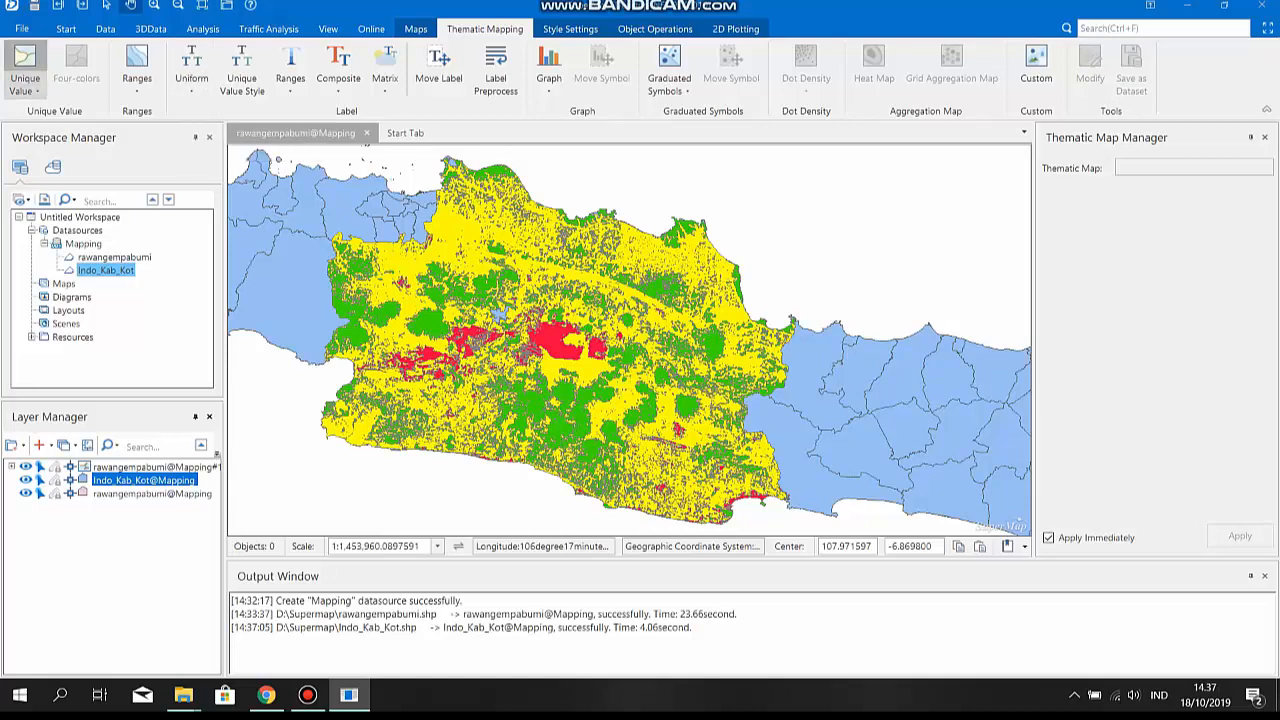
click(25, 62)
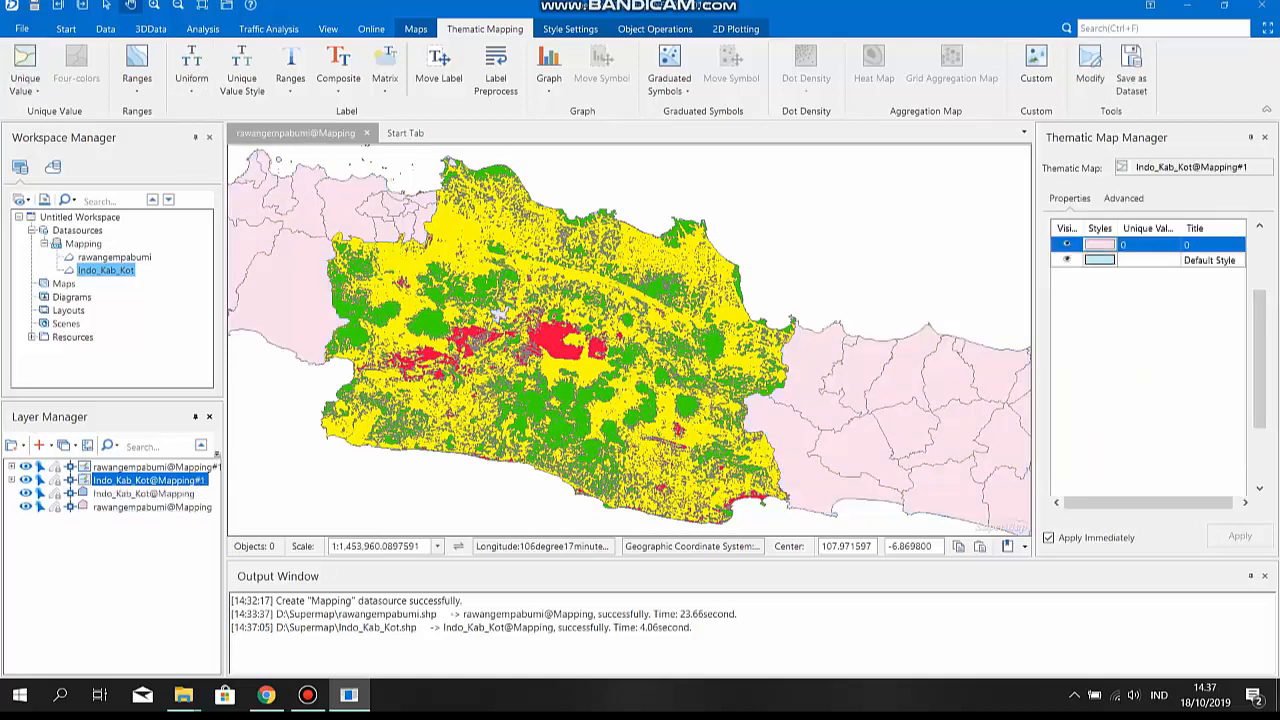
double_click(1100, 245)
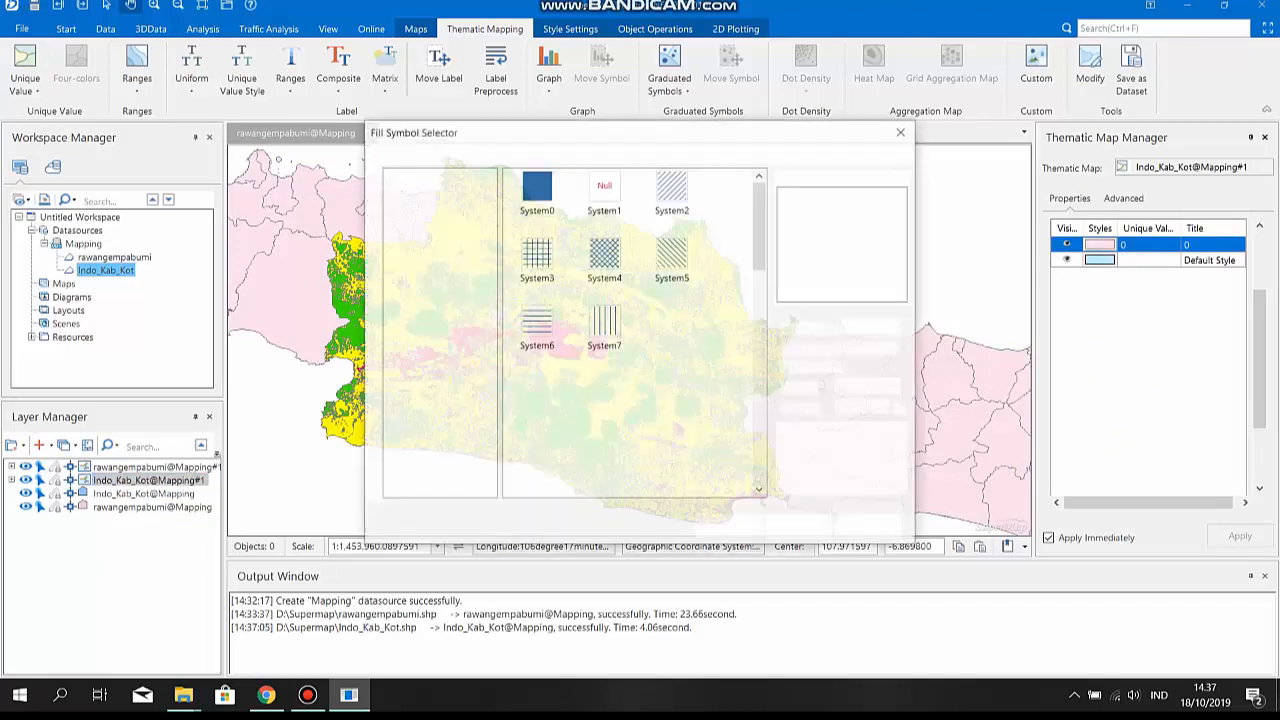
click(604, 187)
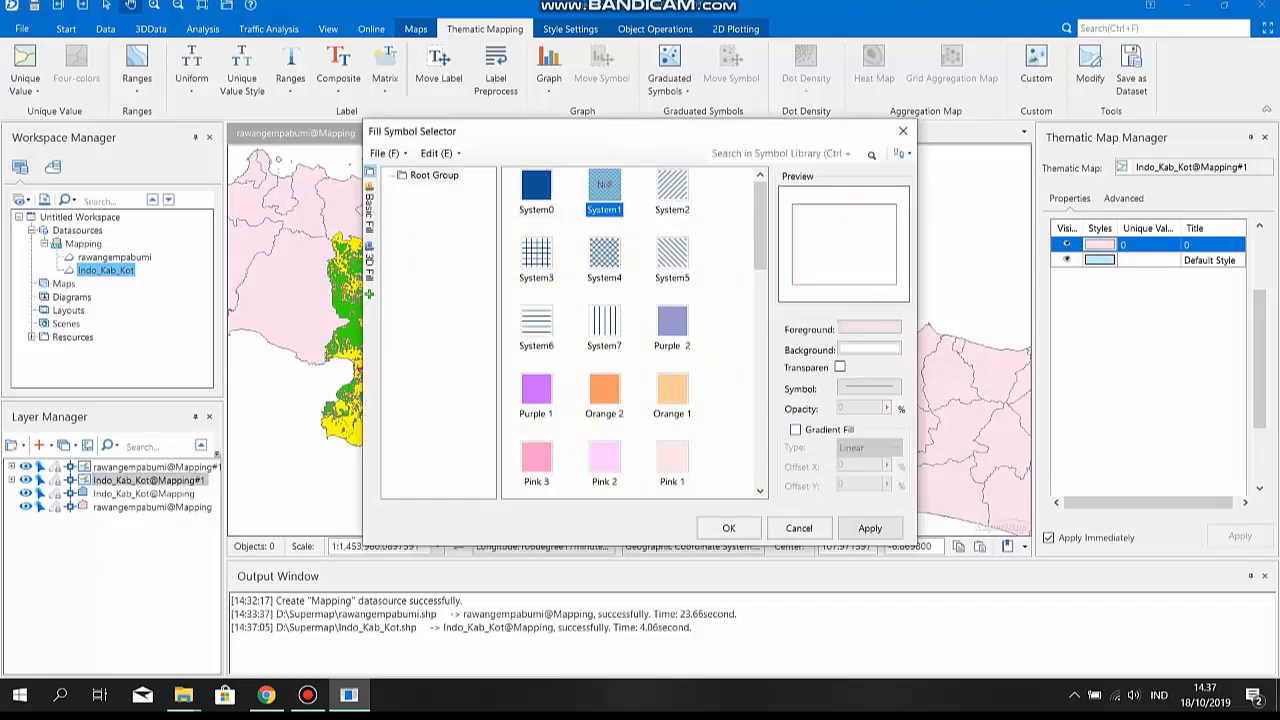
click(729, 528)
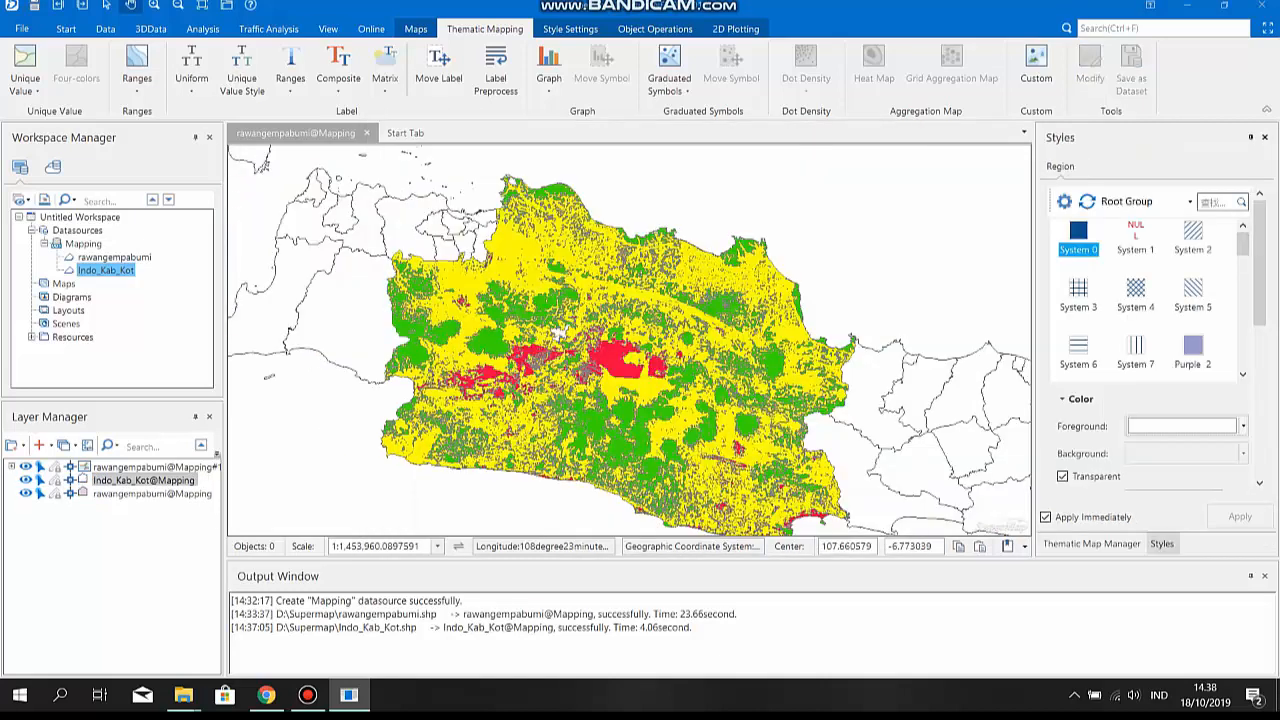
Step: Add a uniform label map to Indo_Kab_Kot using the KABKOT field as the label expression, and close the thematic map settings
click(191, 70)
click(225, 145)
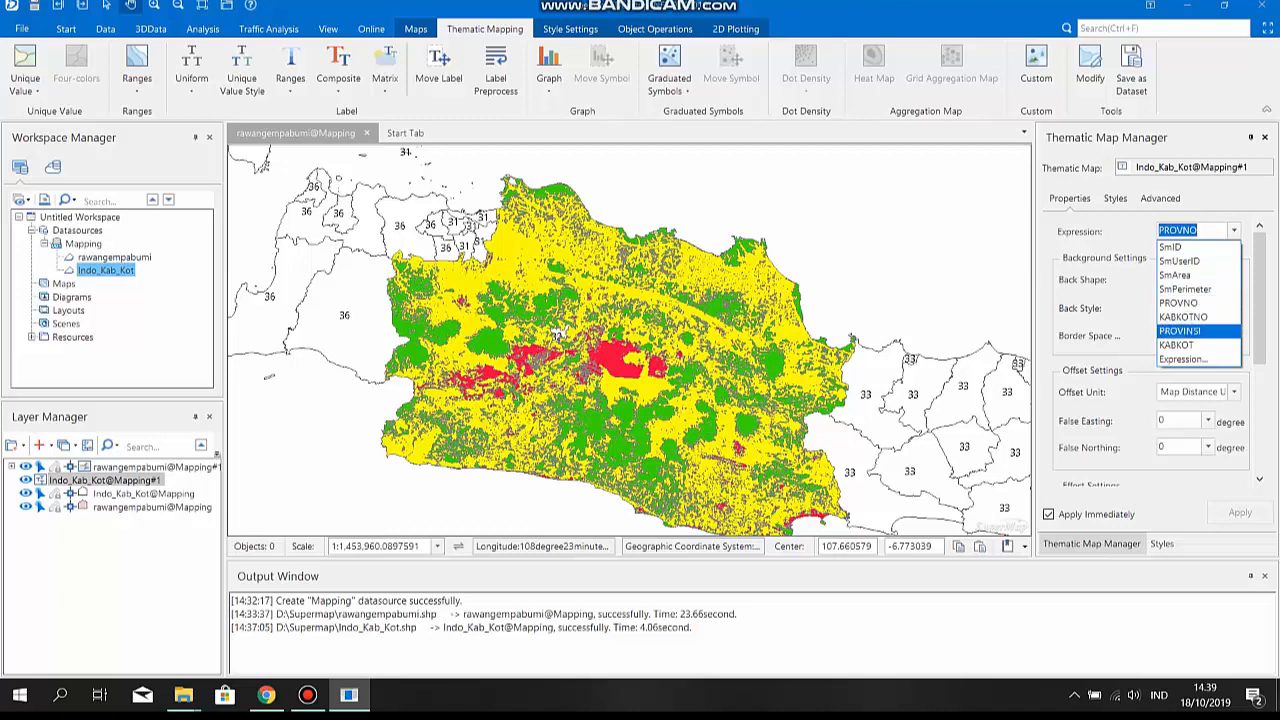
key(Down)
key(Return)
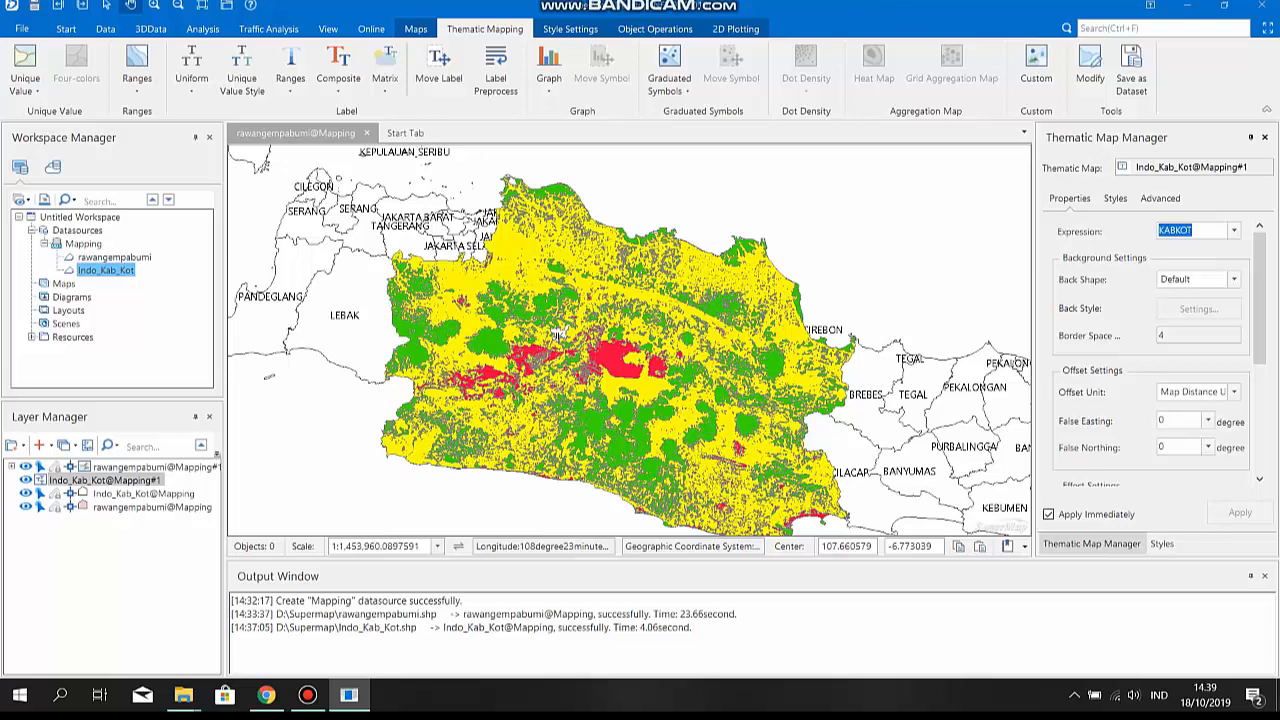
click(1234, 231)
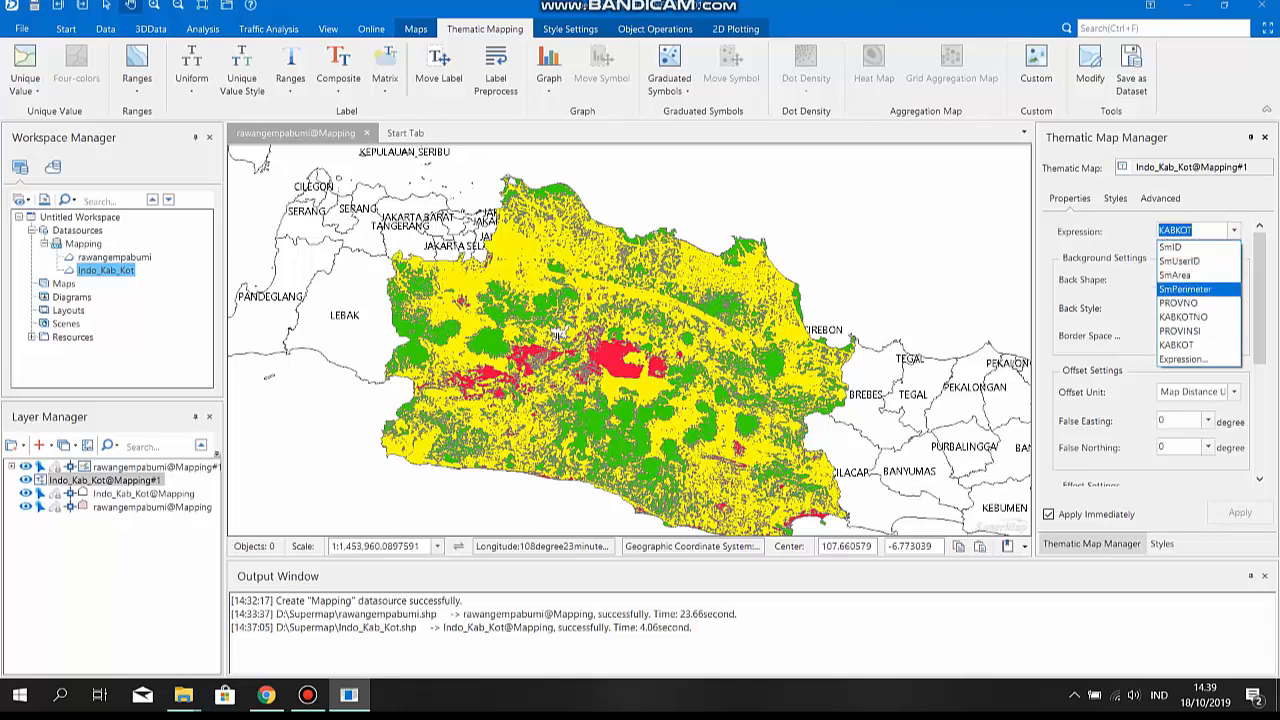
click(1177, 345)
click(918, 335)
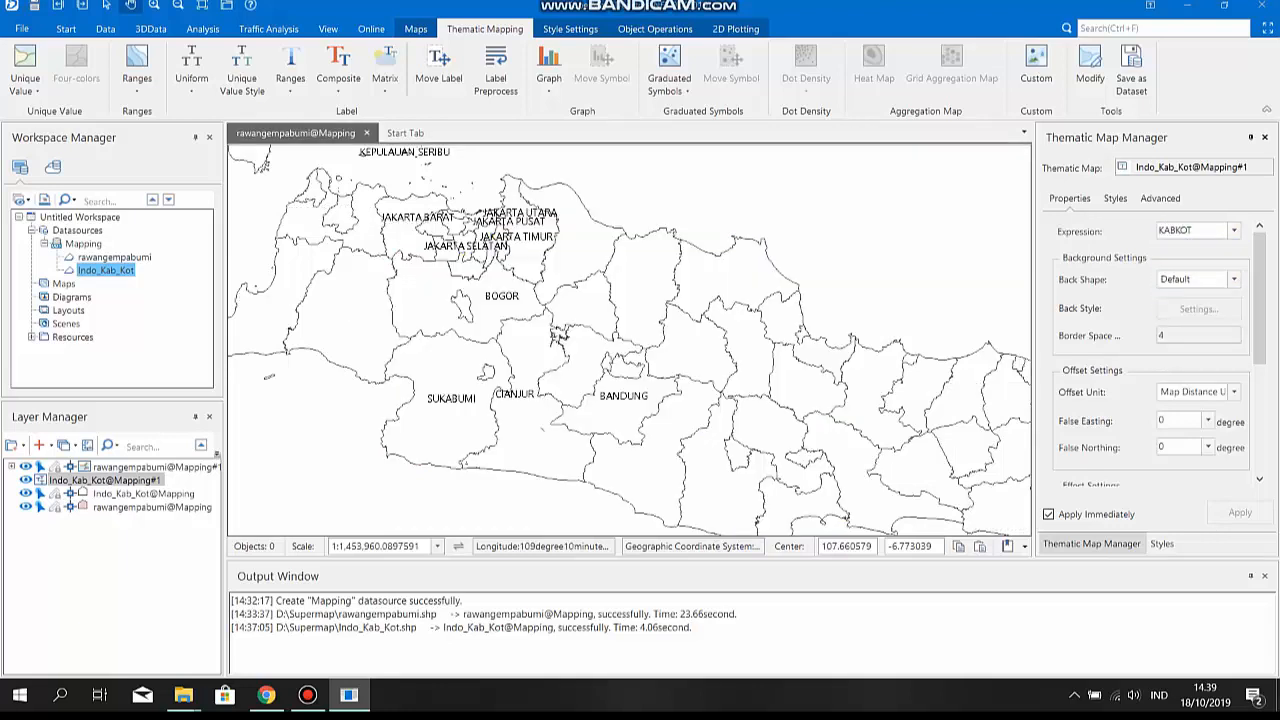
drag(559, 334, 554, 312)
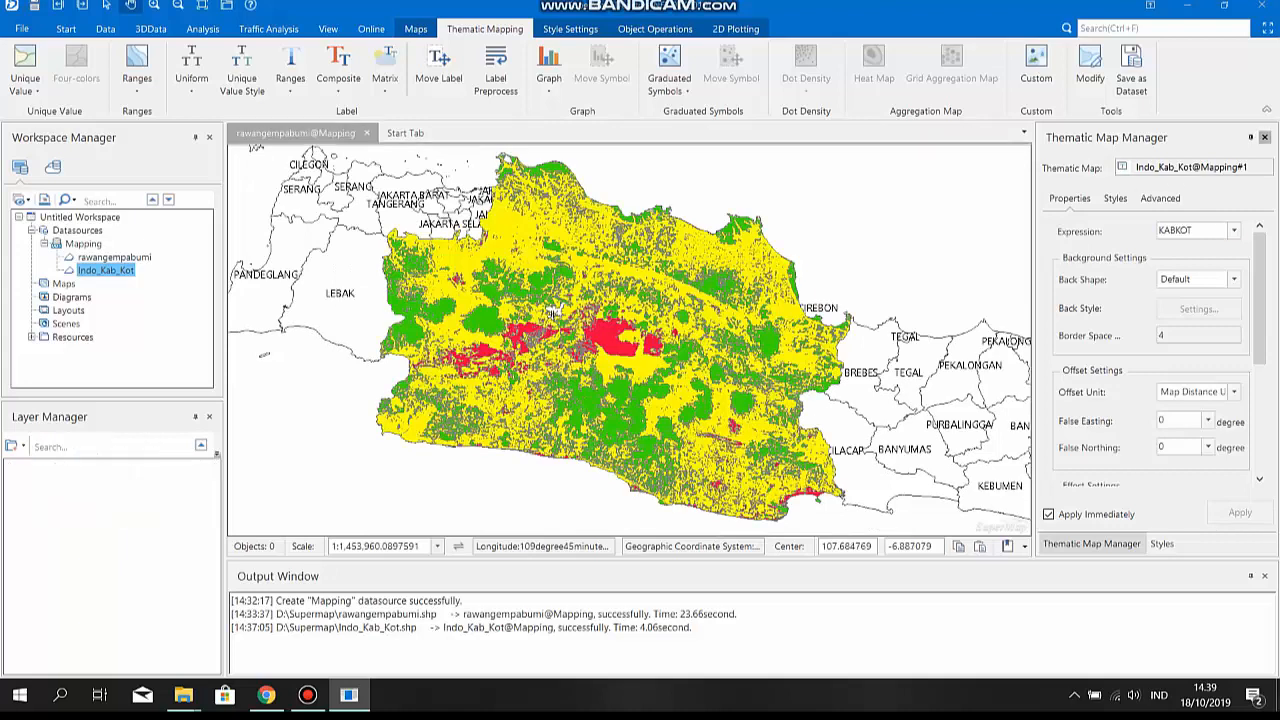
click(1264, 137)
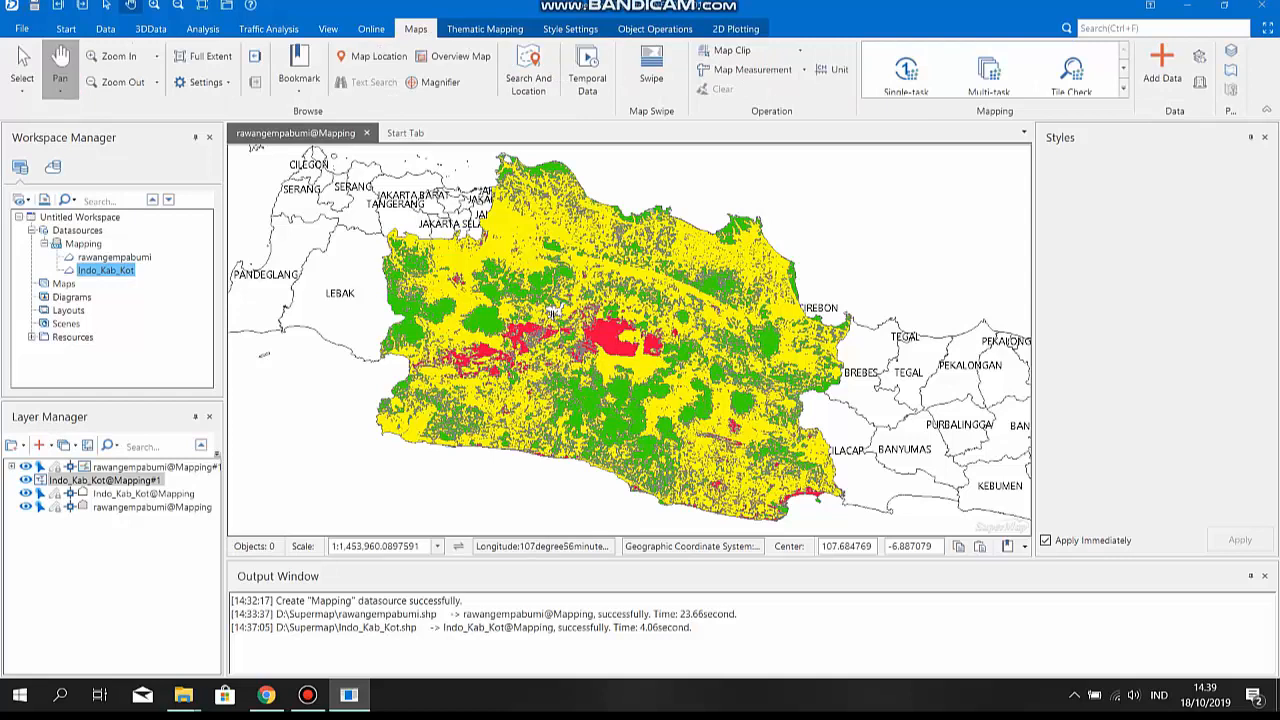
Step: Create a new layout in the workspace from the Blank Template
click(68, 311)
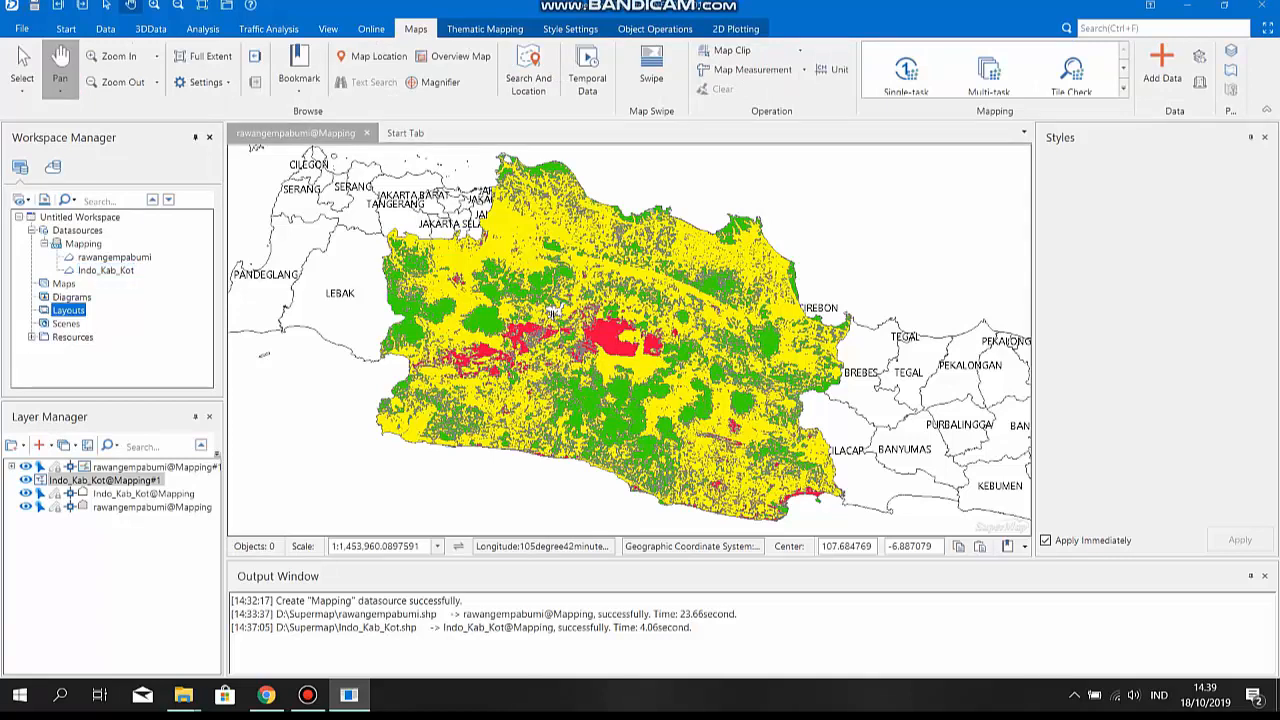
right_click(68, 311)
click(100, 318)
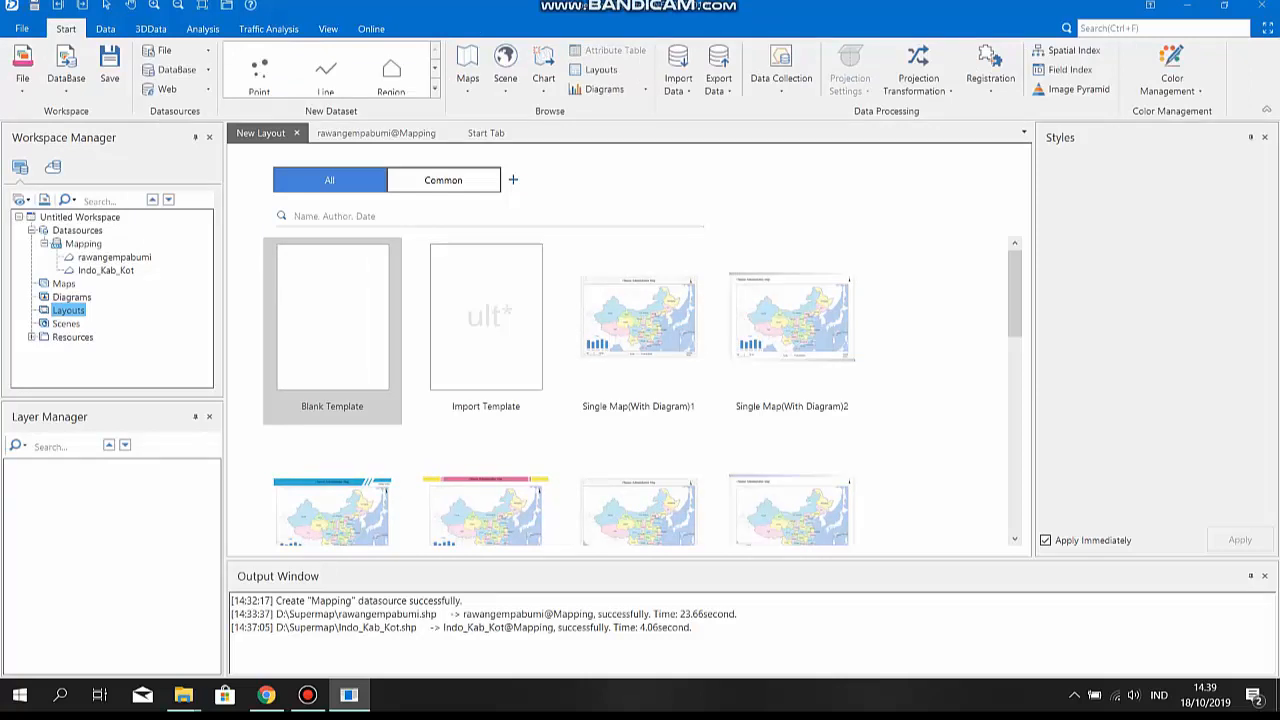
double_click(367, 327)
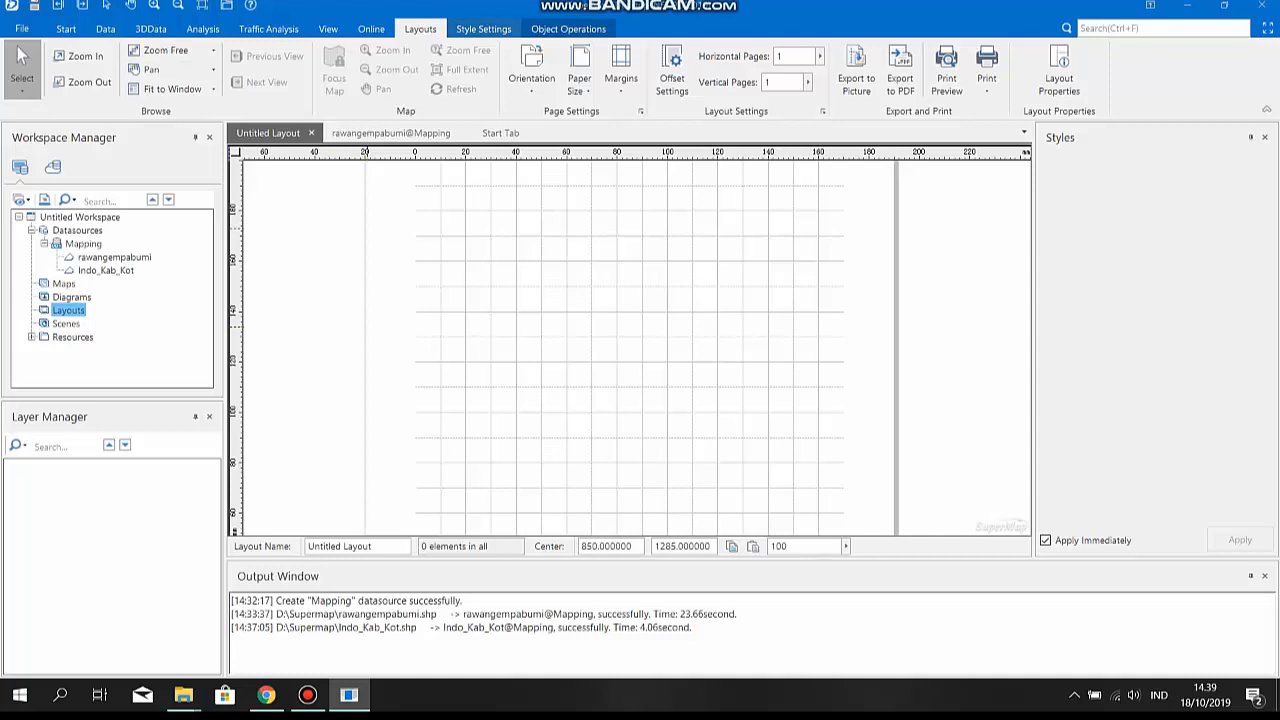
Step: Set the layout page to A4 paper size with horizontal orientation
click(579, 84)
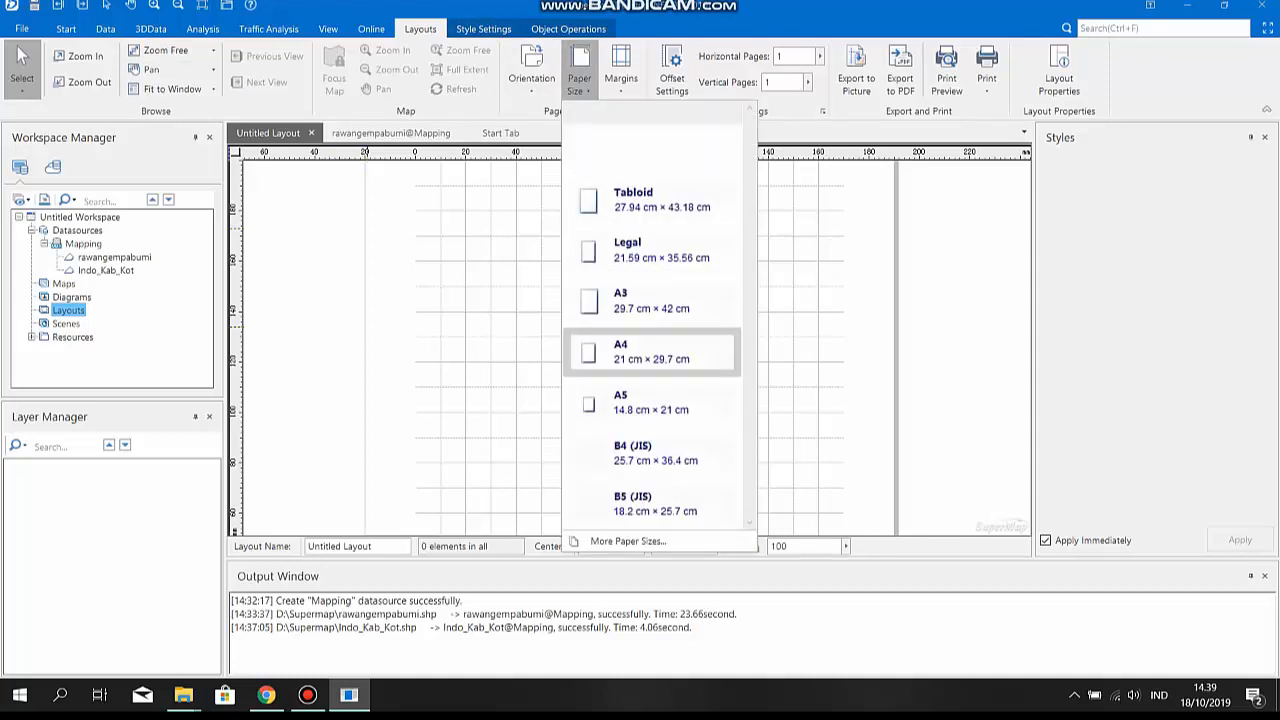
click(651, 351)
click(531, 78)
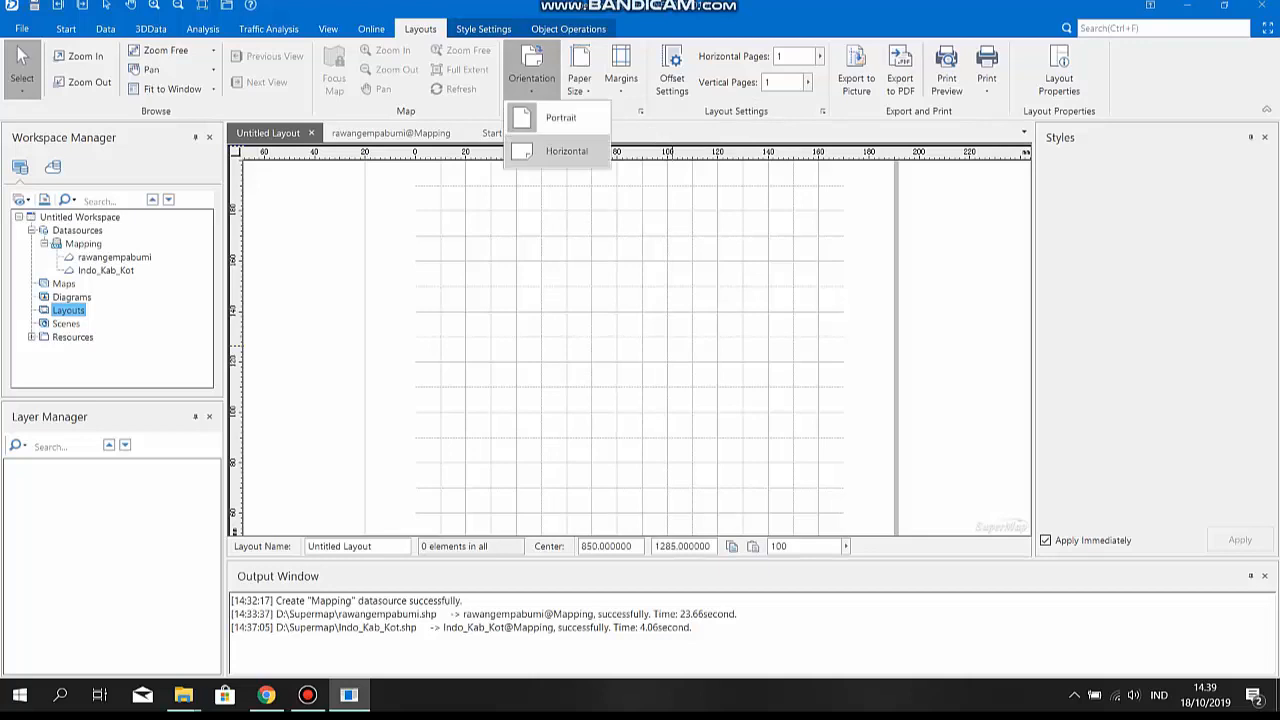
click(566, 151)
scroll(632, 340, down, 3)
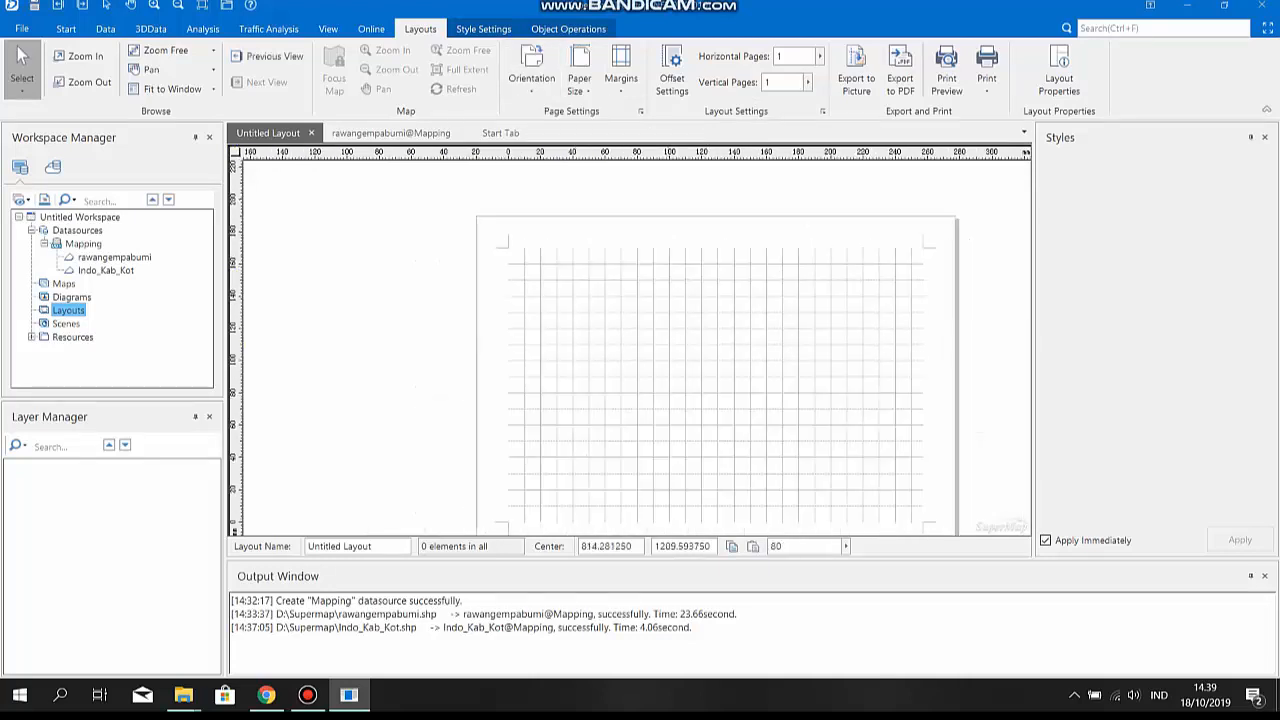
scroll(640, 330, down, 1)
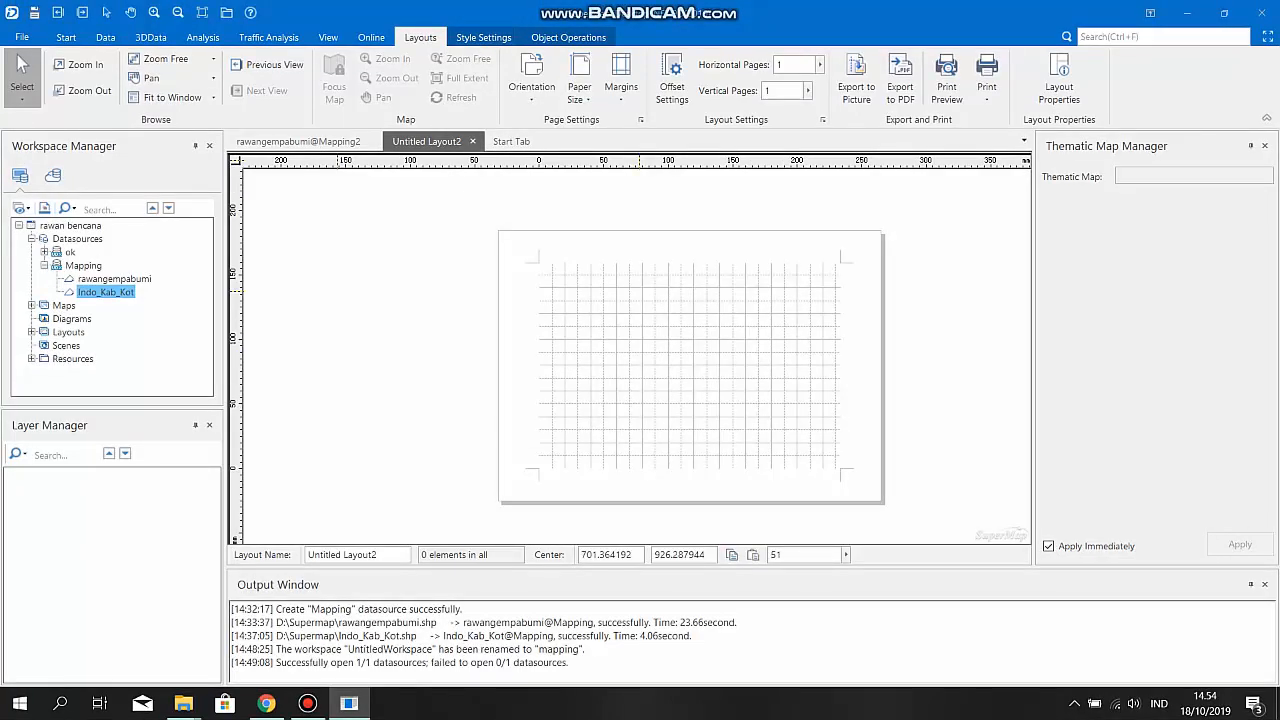
Step: Draw a map frame about 160 by 160 mm within the page margins and fill it with the rawangempabumi@Mapping map
click(568, 37)
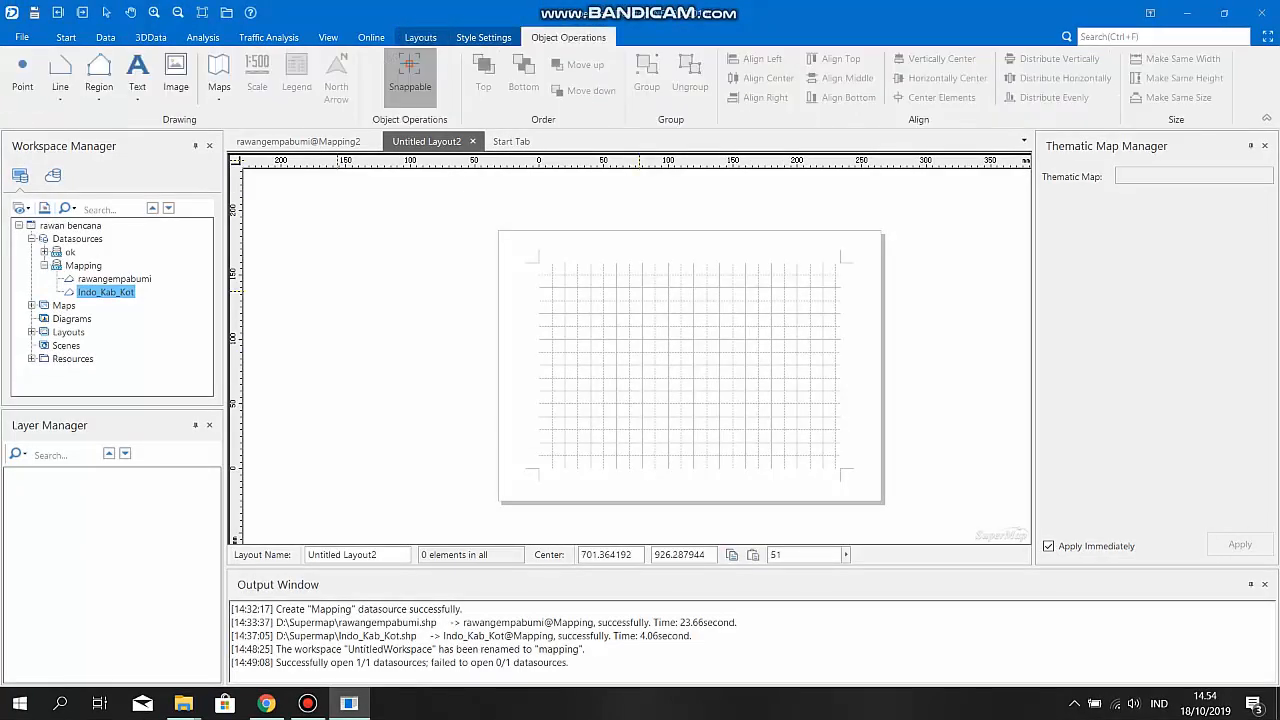
click(219, 80)
click(278, 160)
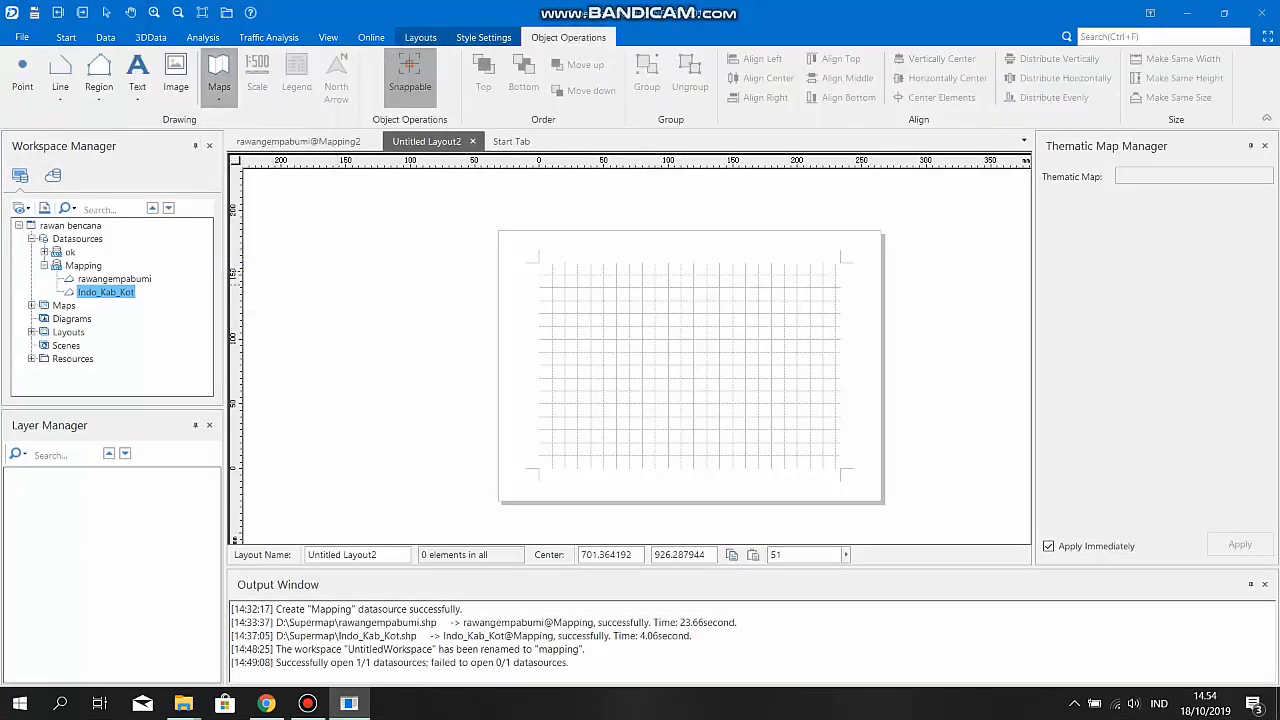
mouse_move(540, 262)
mouse_down()
mouse_move(672, 412)
mouse_move(726, 460)
mouse_move(759, 467)
mouse_move(747, 464)
mouse_up()
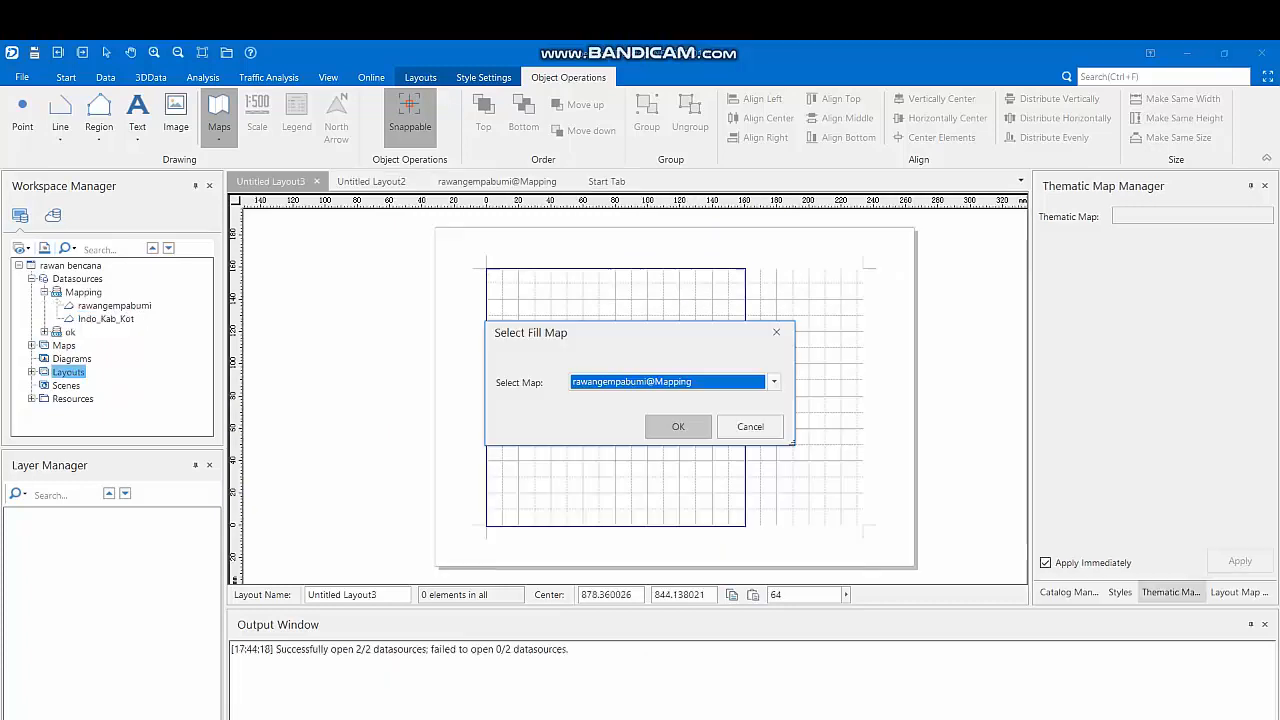
key(Return)
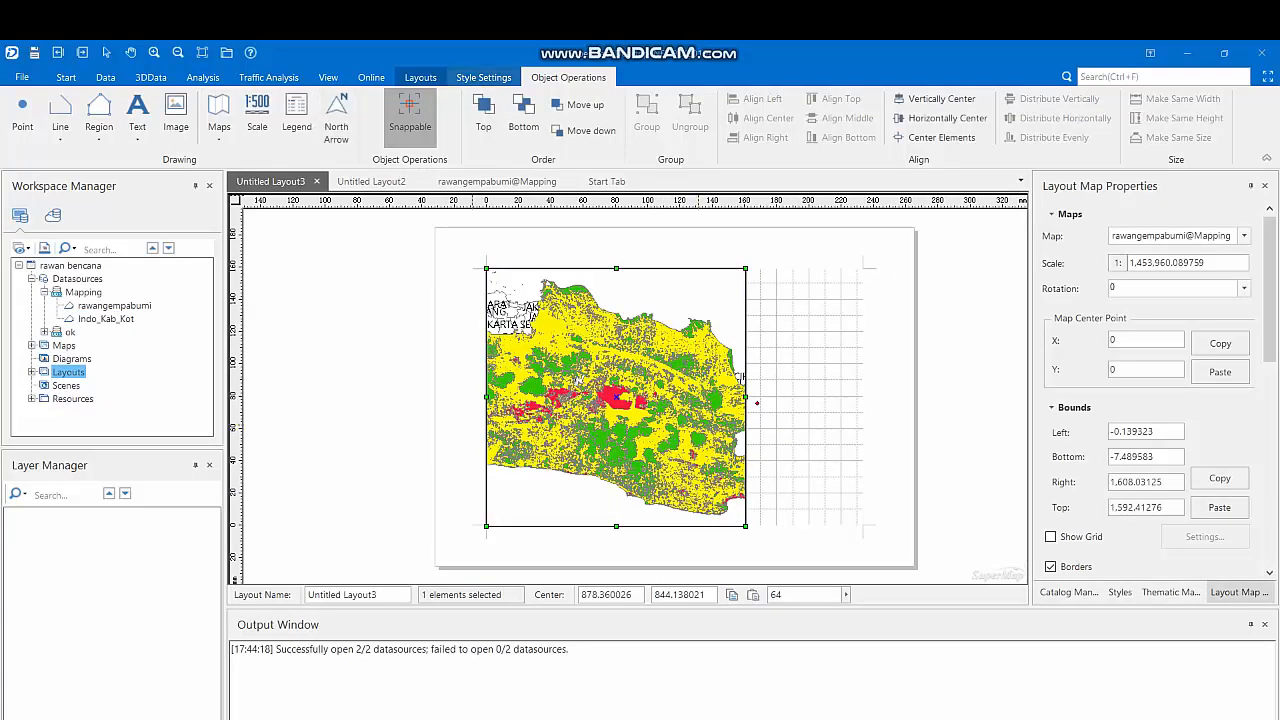
Step: Focus the layout map and adjust its extent so the whole coloured hazard area fits centred within the map frame
click(420, 77)
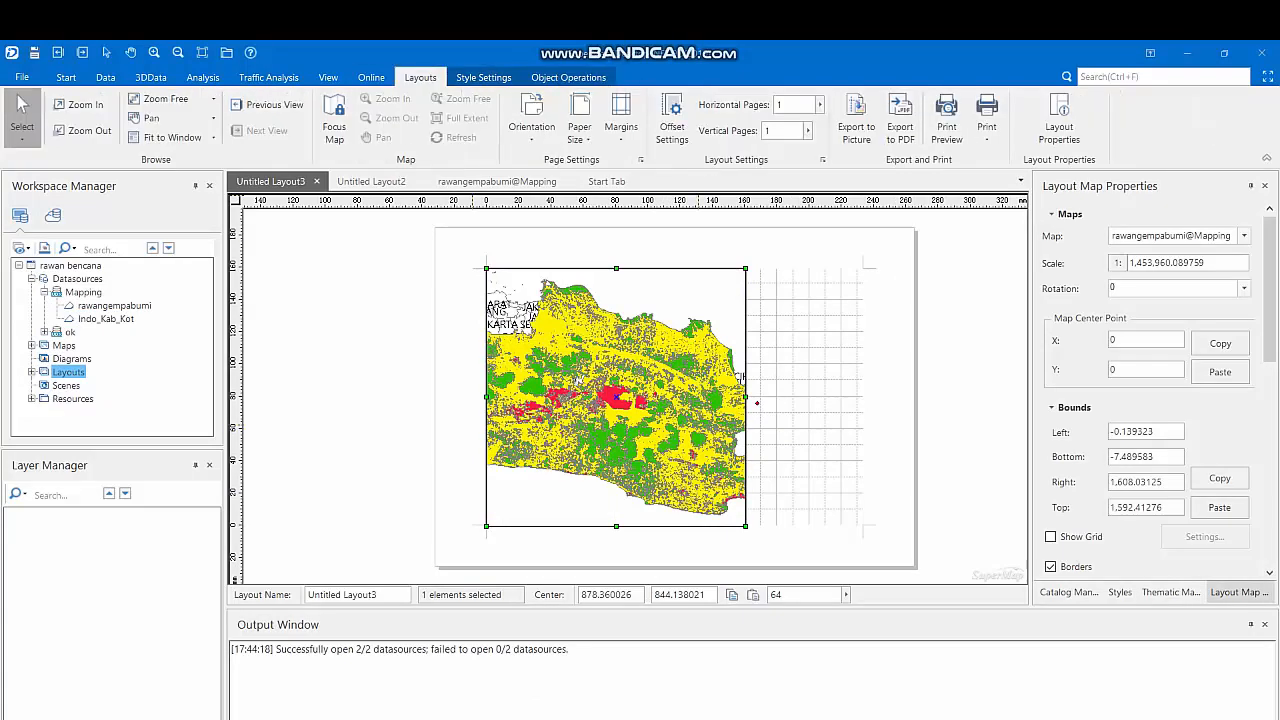
click(334, 118)
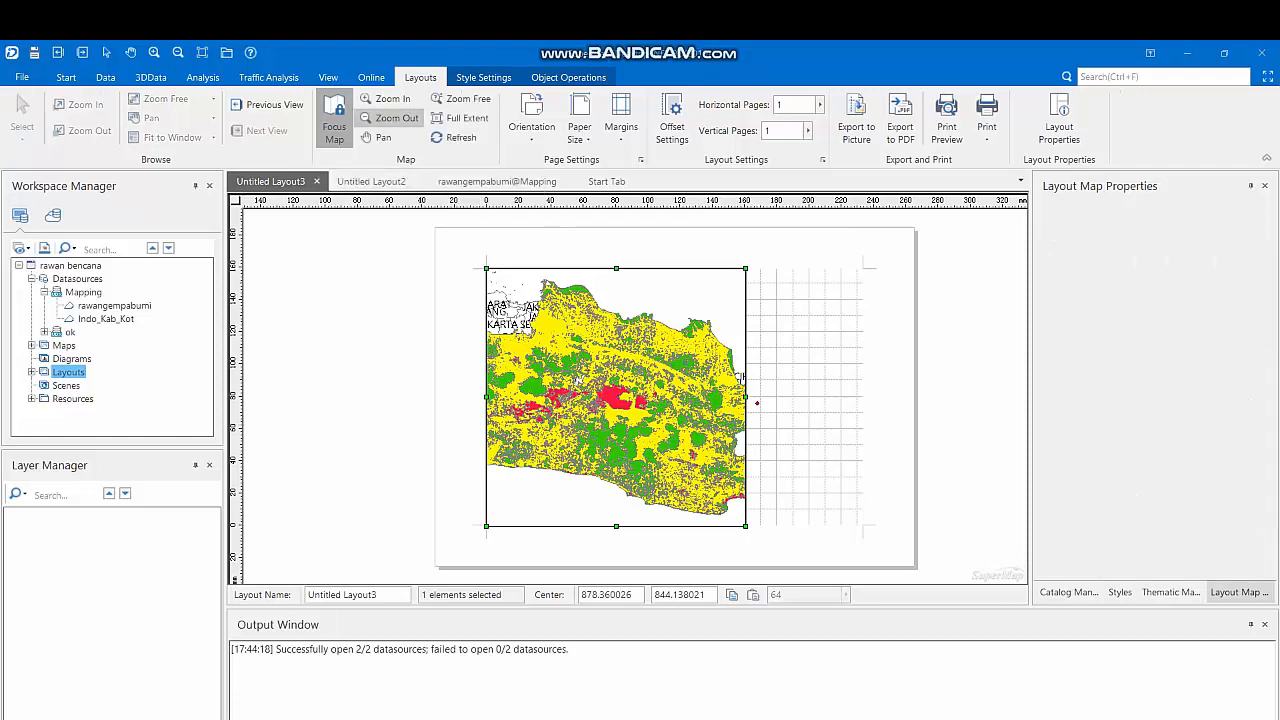
drag(682, 461, 708, 487)
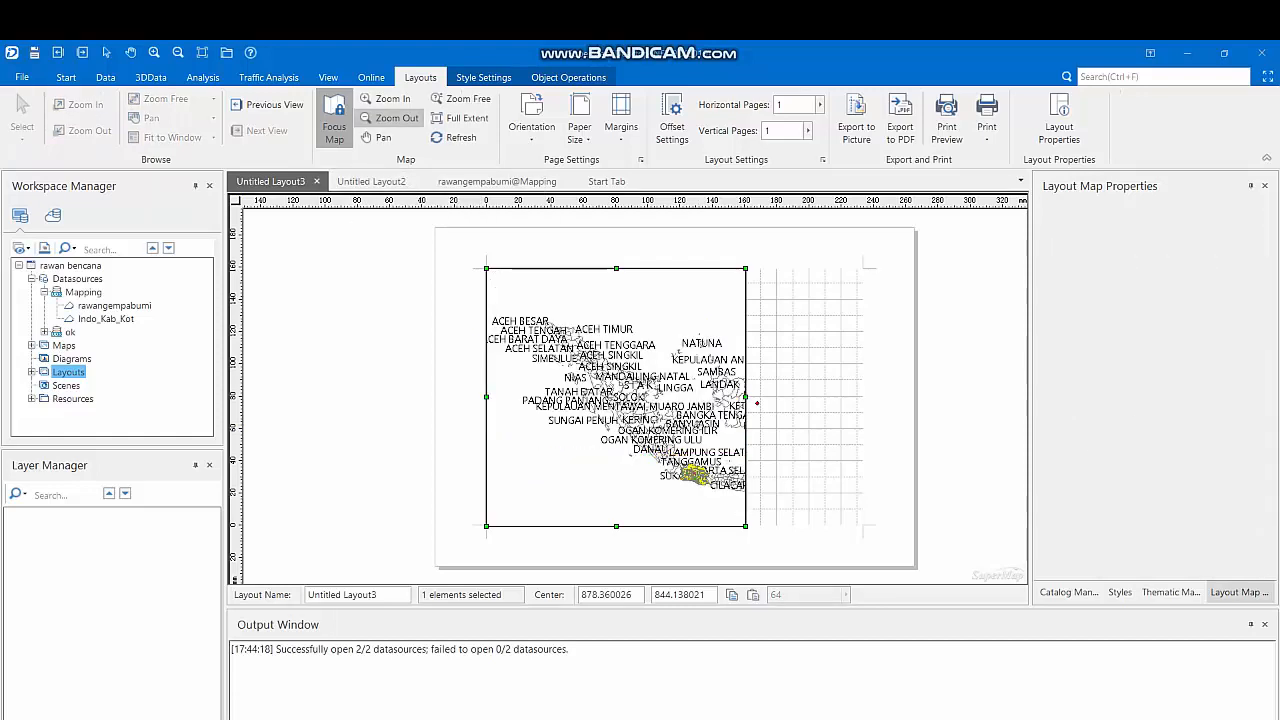
click(388, 99)
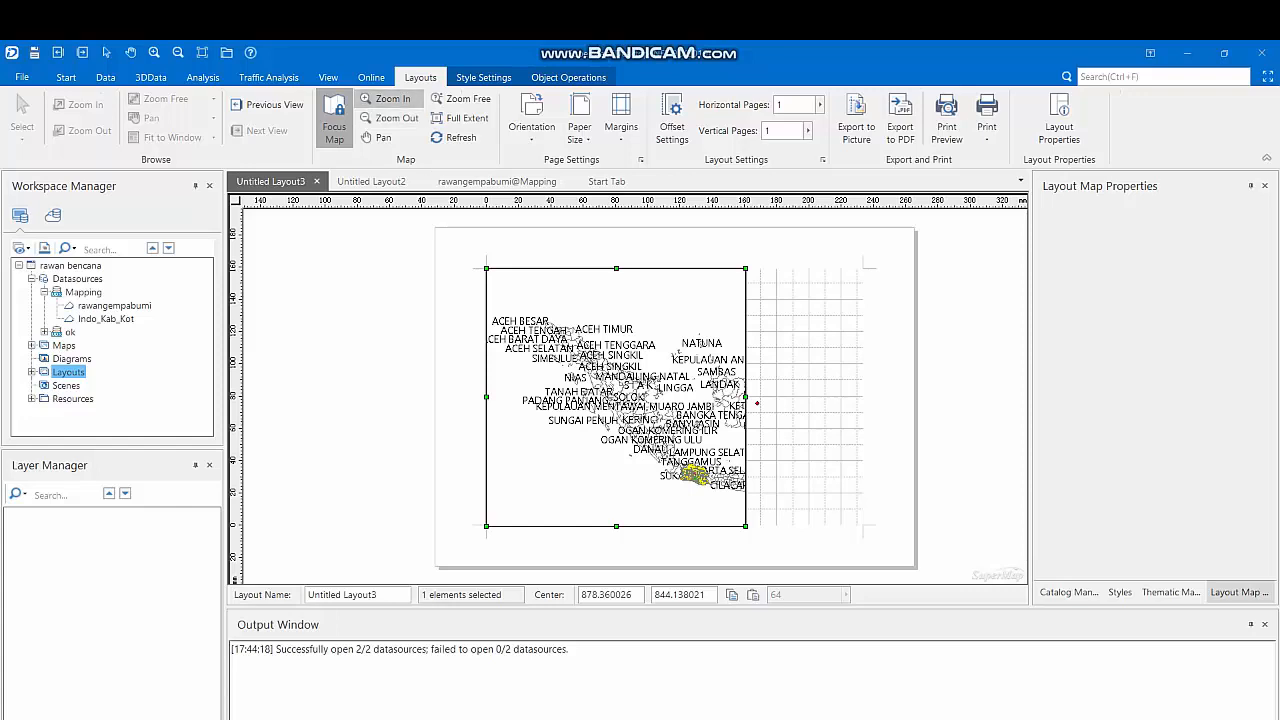
drag(667, 452, 717, 496)
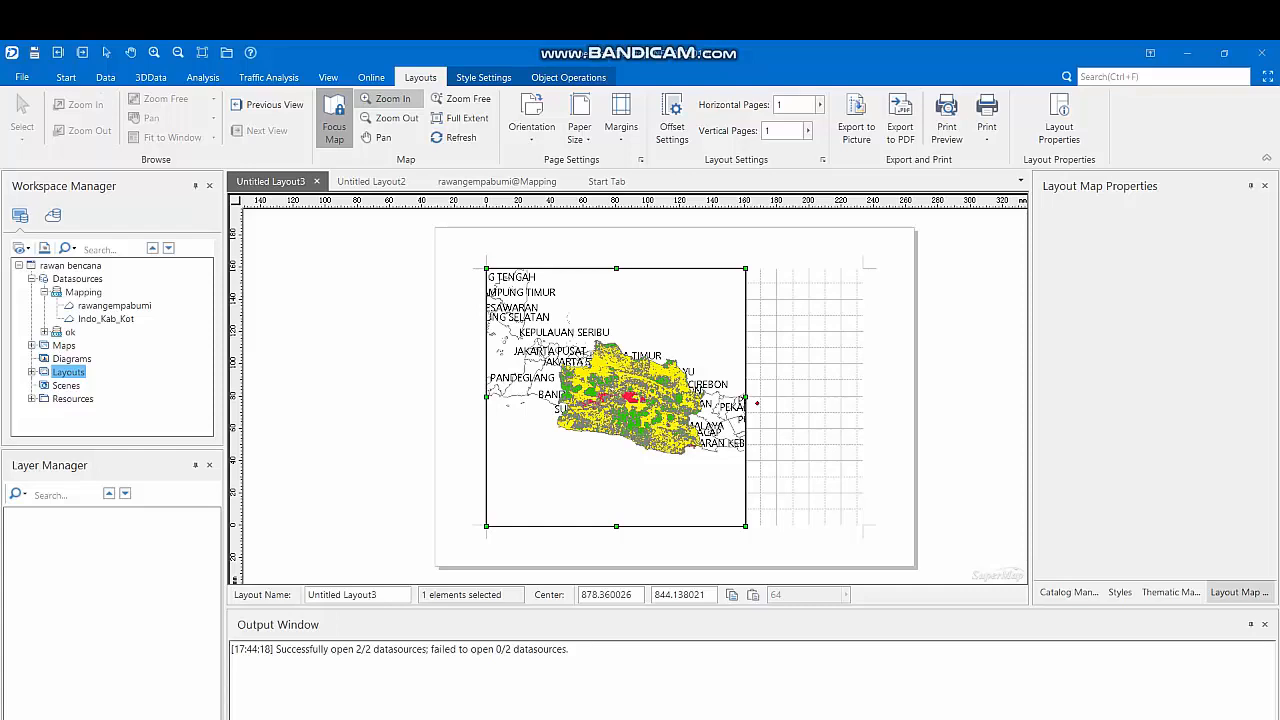
click(633, 398)
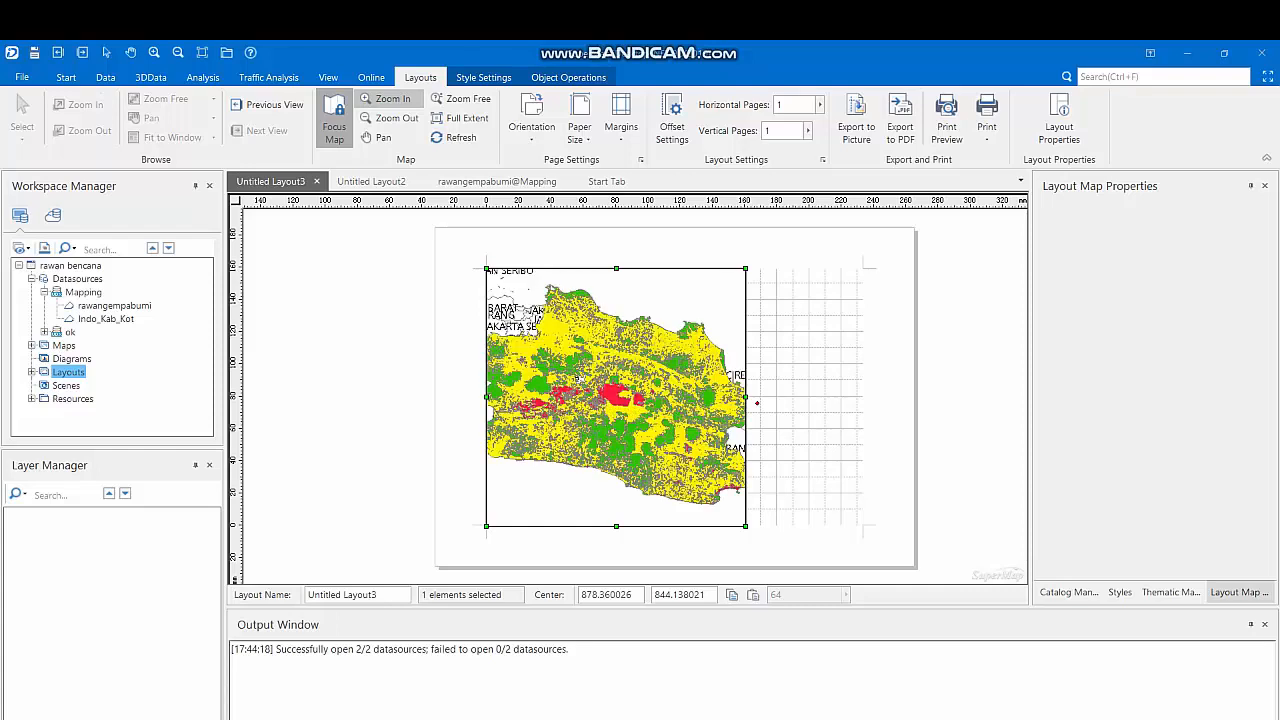
click(390, 118)
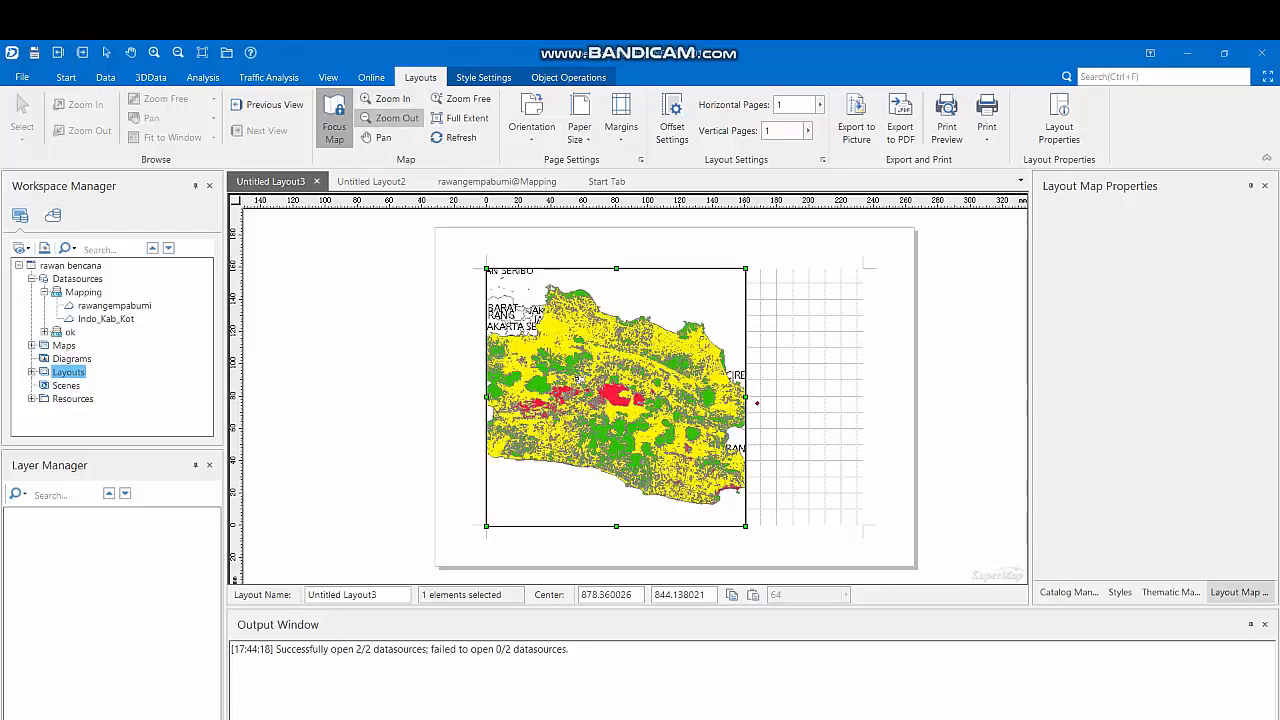
drag(628, 420, 681, 473)
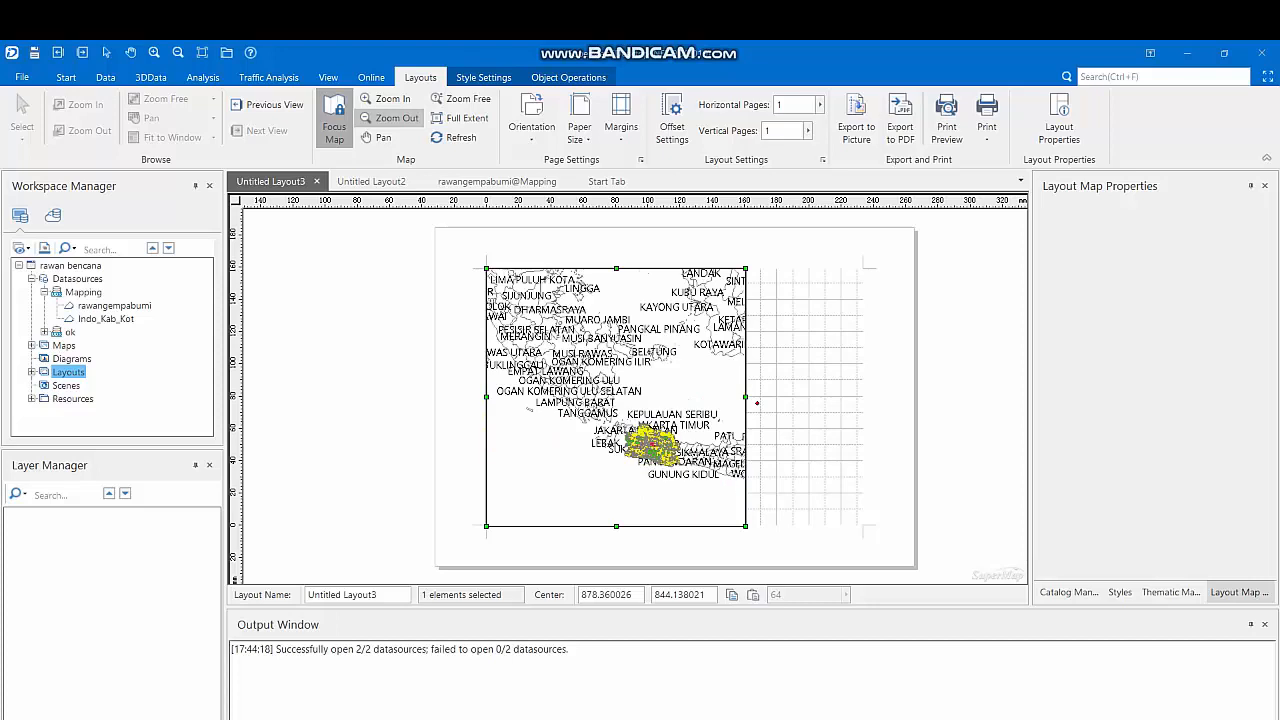
click(388, 98)
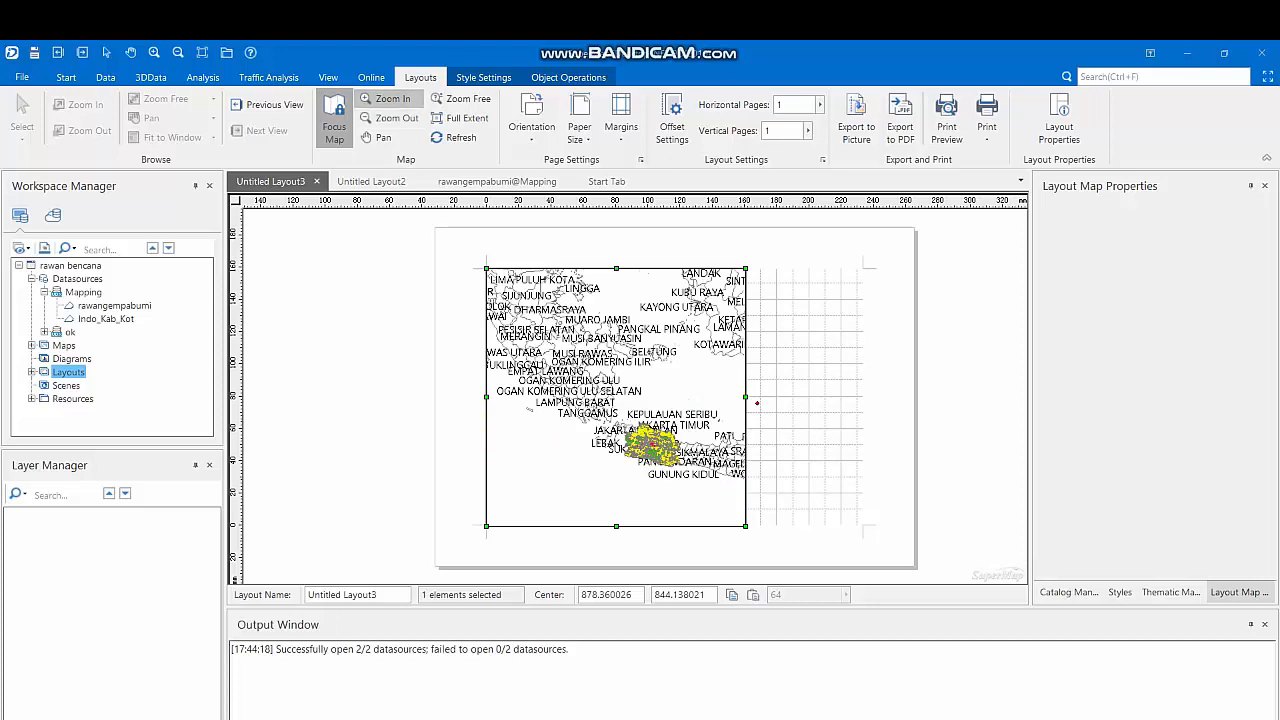
drag(610, 412, 691, 486)
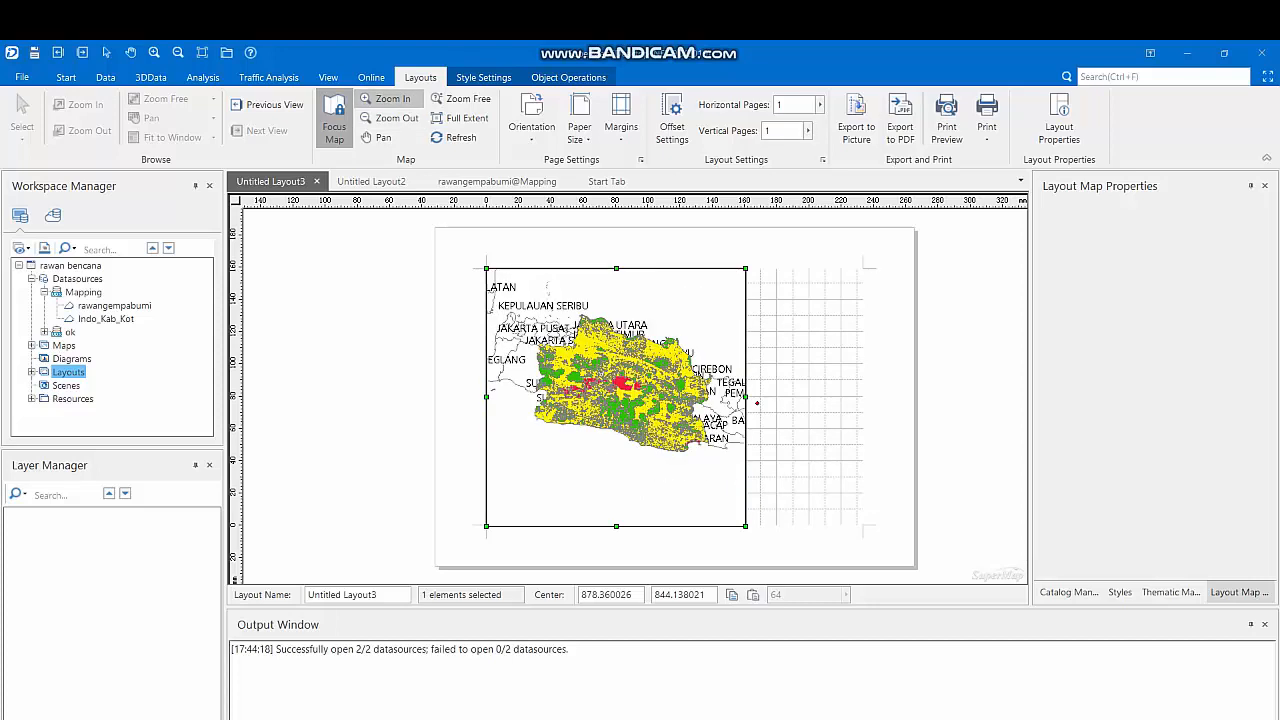
drag(512, 300, 730, 468)
click(383, 137)
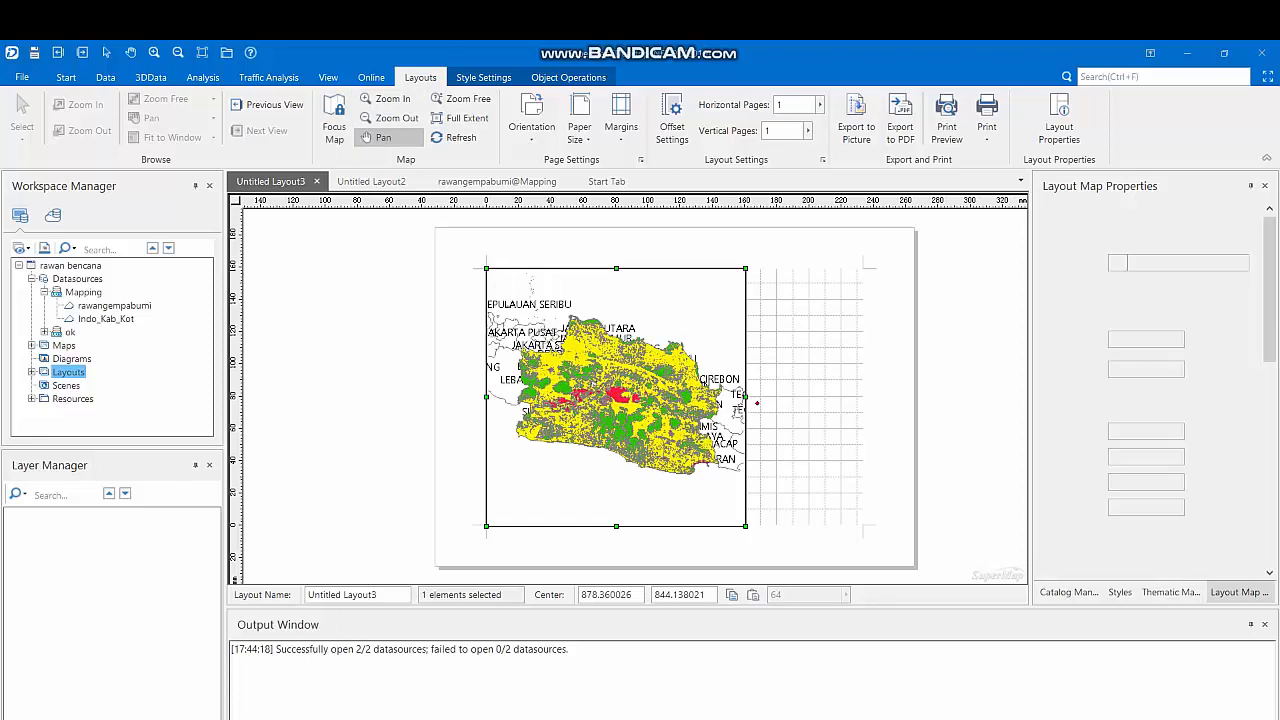
Step: Turn on the grid display for the layout map
right_click(571, 299)
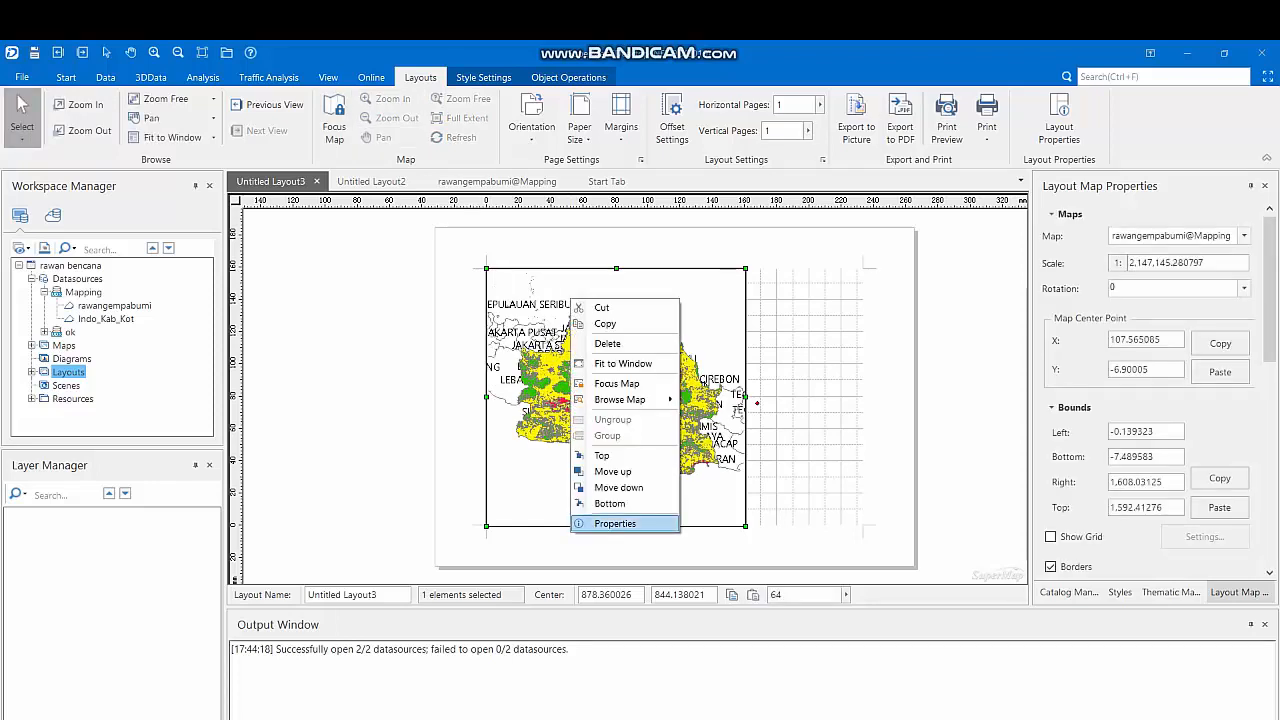
click(631, 524)
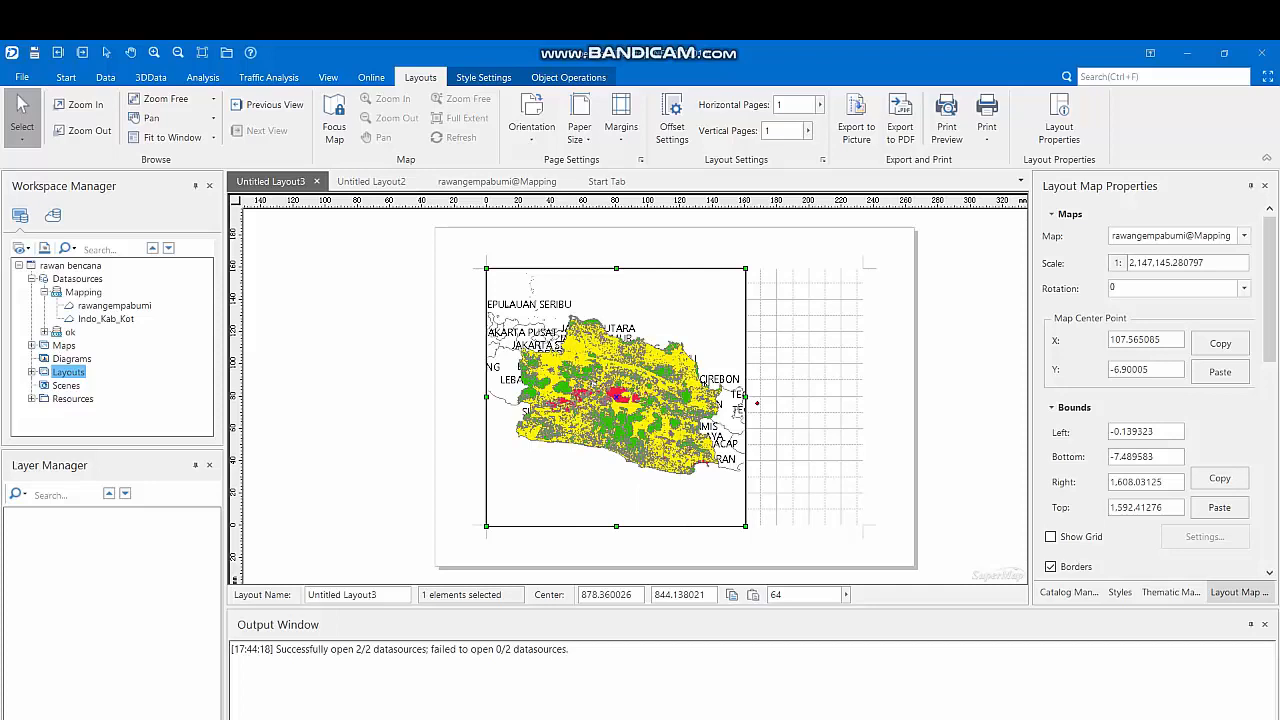
click(1050, 537)
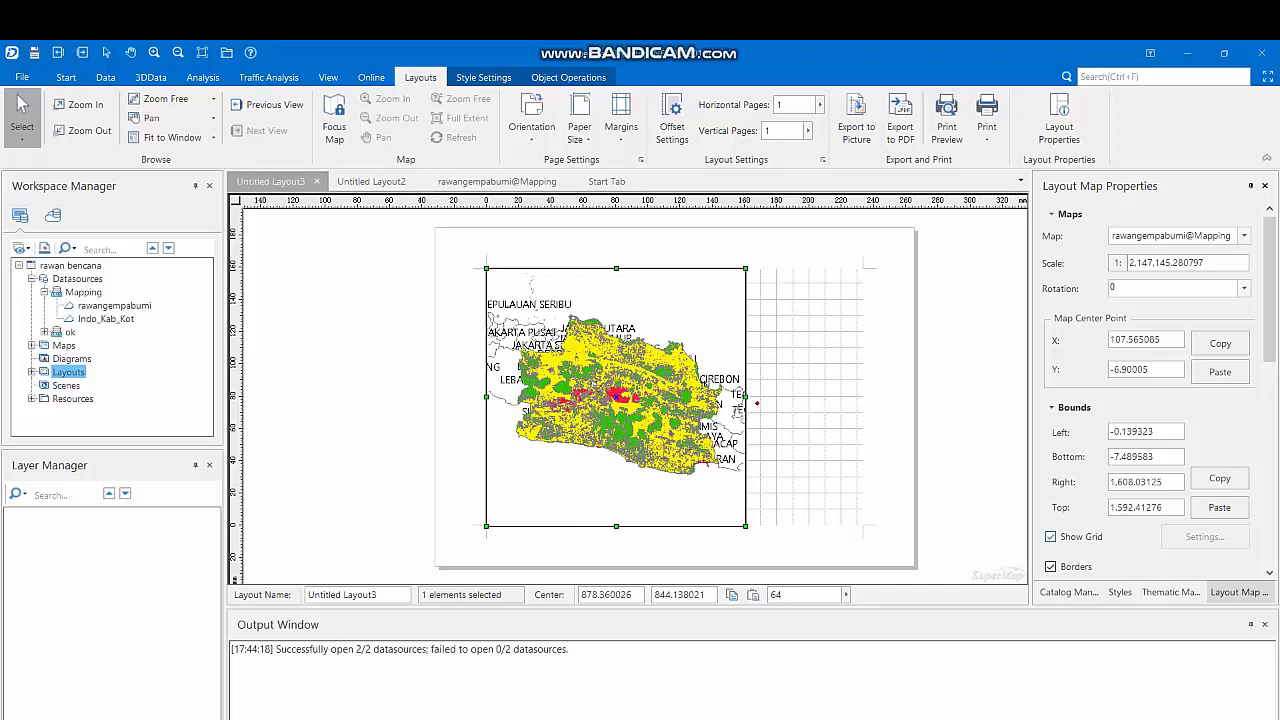
scroll(1150, 400, down, 3)
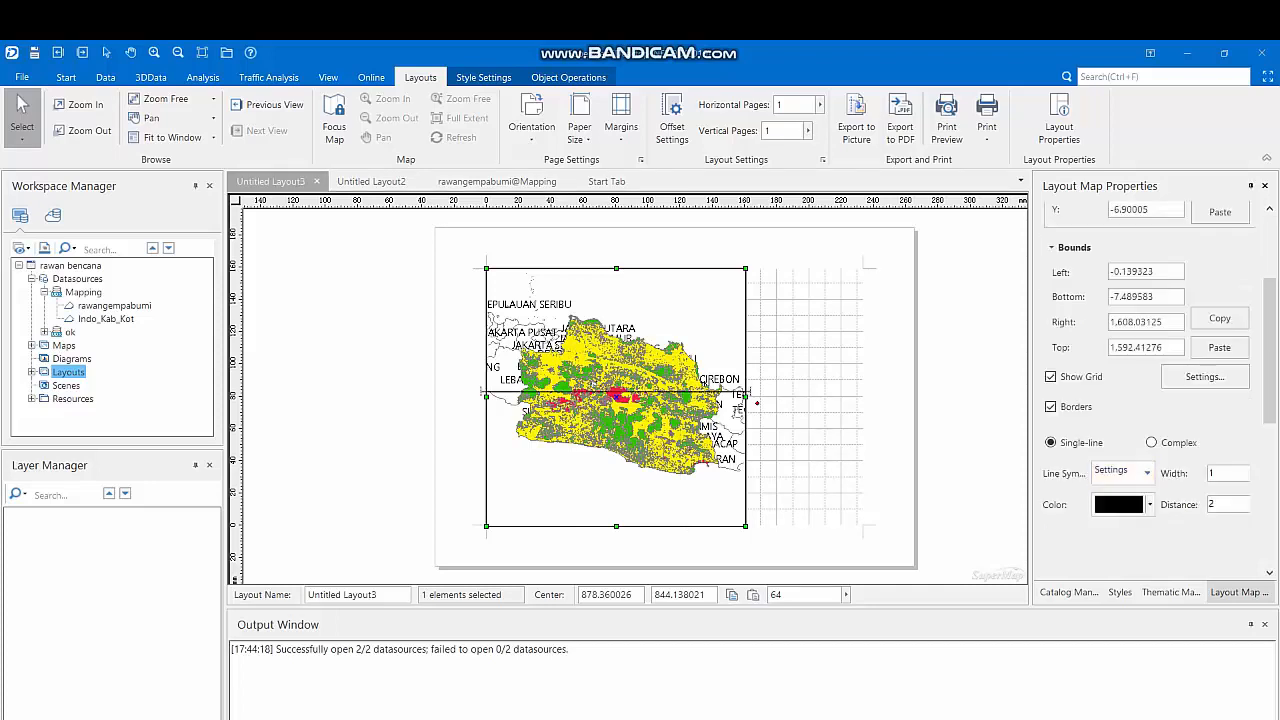
Step: Set the map grid's horizontal and vertical intervals both to 0° 30' 0"
click(1205, 376)
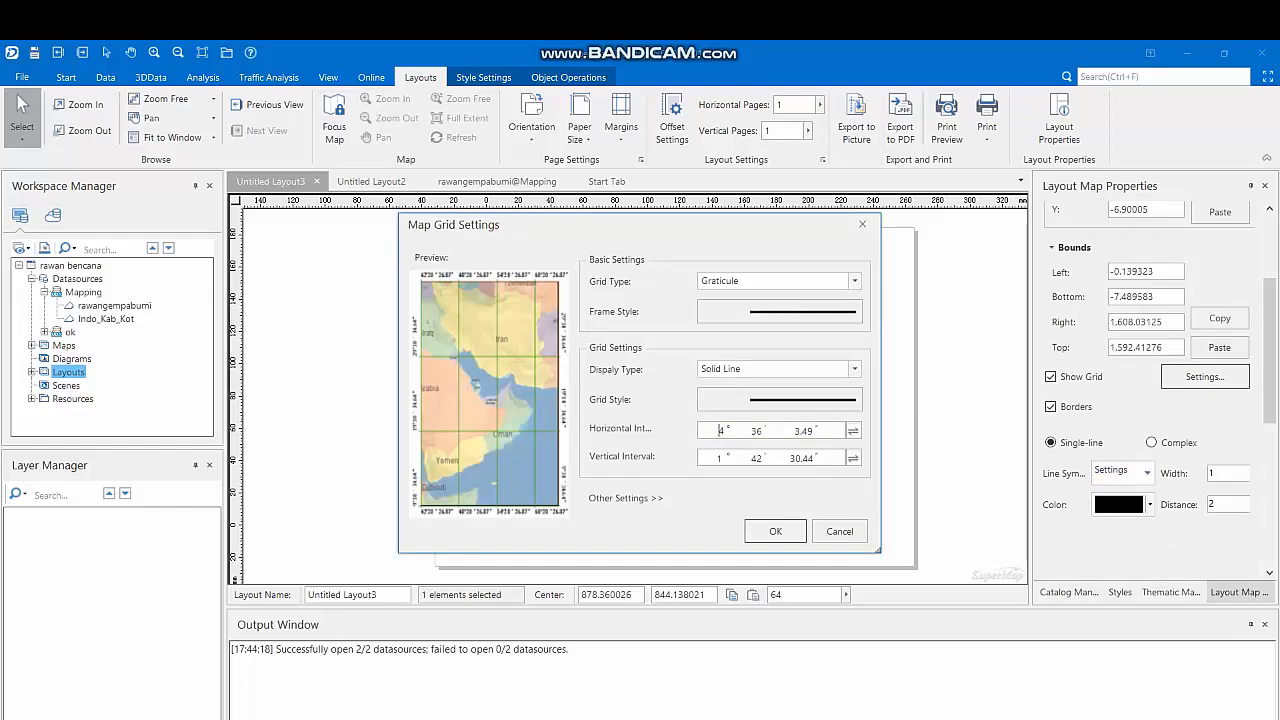
text(0)
click(722, 457)
double_click(758, 431)
text(39)
key(BackSpace)
text(0)
double_click(758, 458)
text(30)
double_click(804, 431)
text(0)
double_click(802, 458)
text(0)
Step: Set the grid label style's font size to 7.5 and apply the map grid settings
click(625, 498)
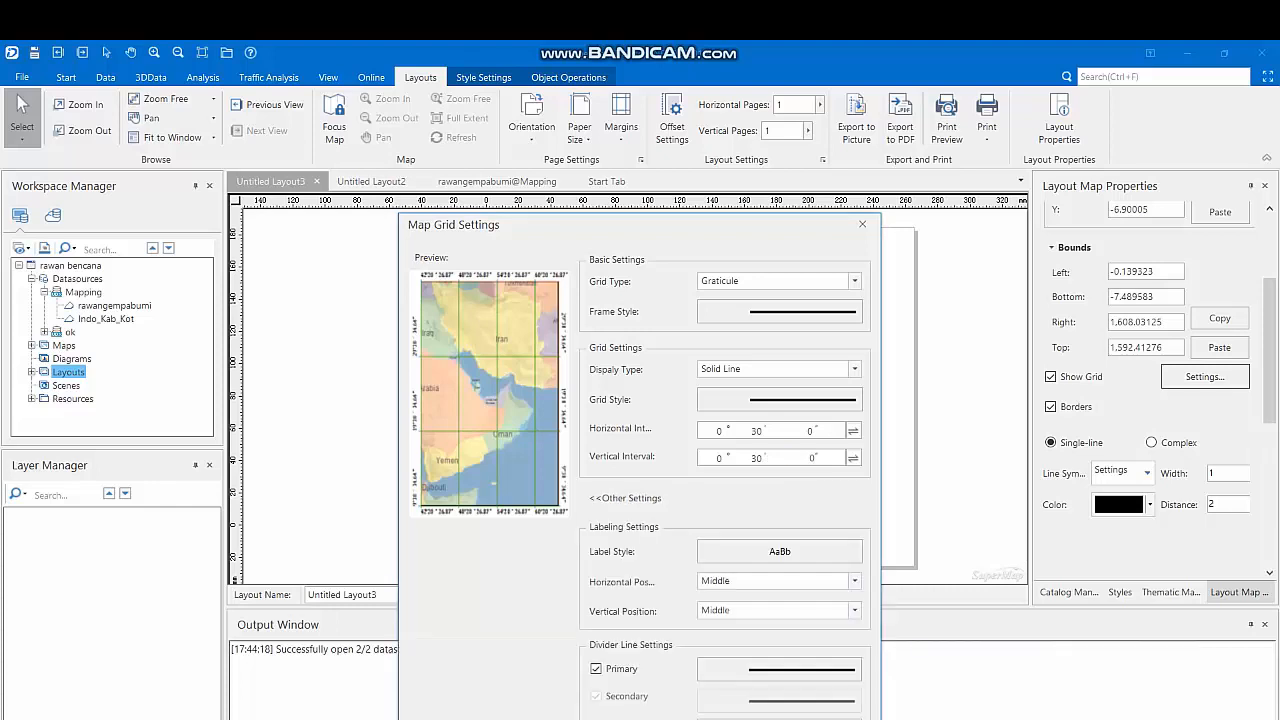
click(779, 551)
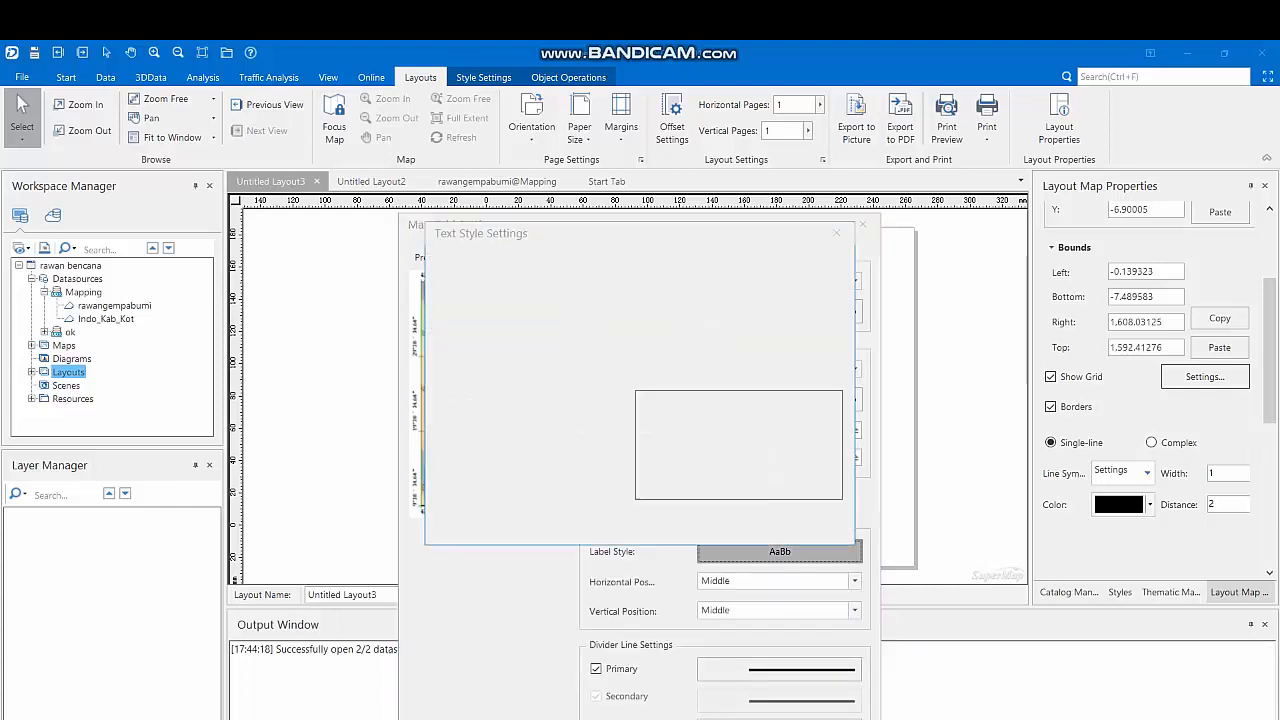
click(609, 345)
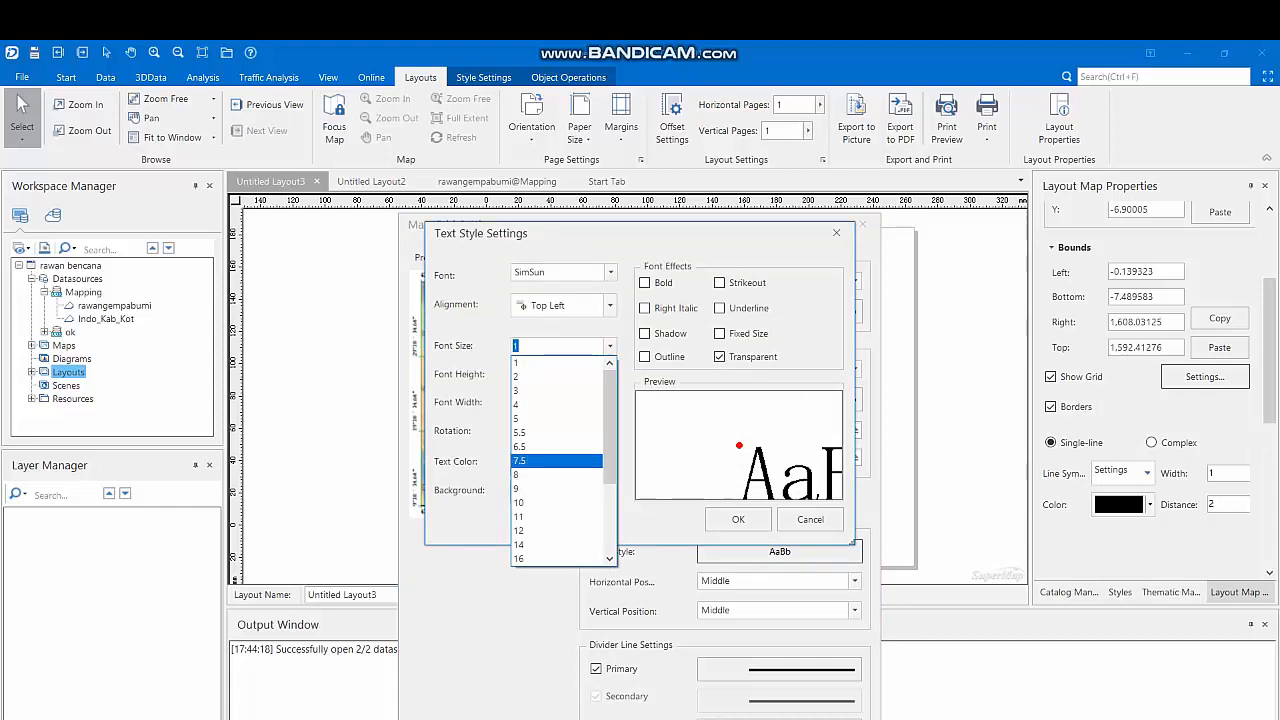
click(557, 460)
click(738, 519)
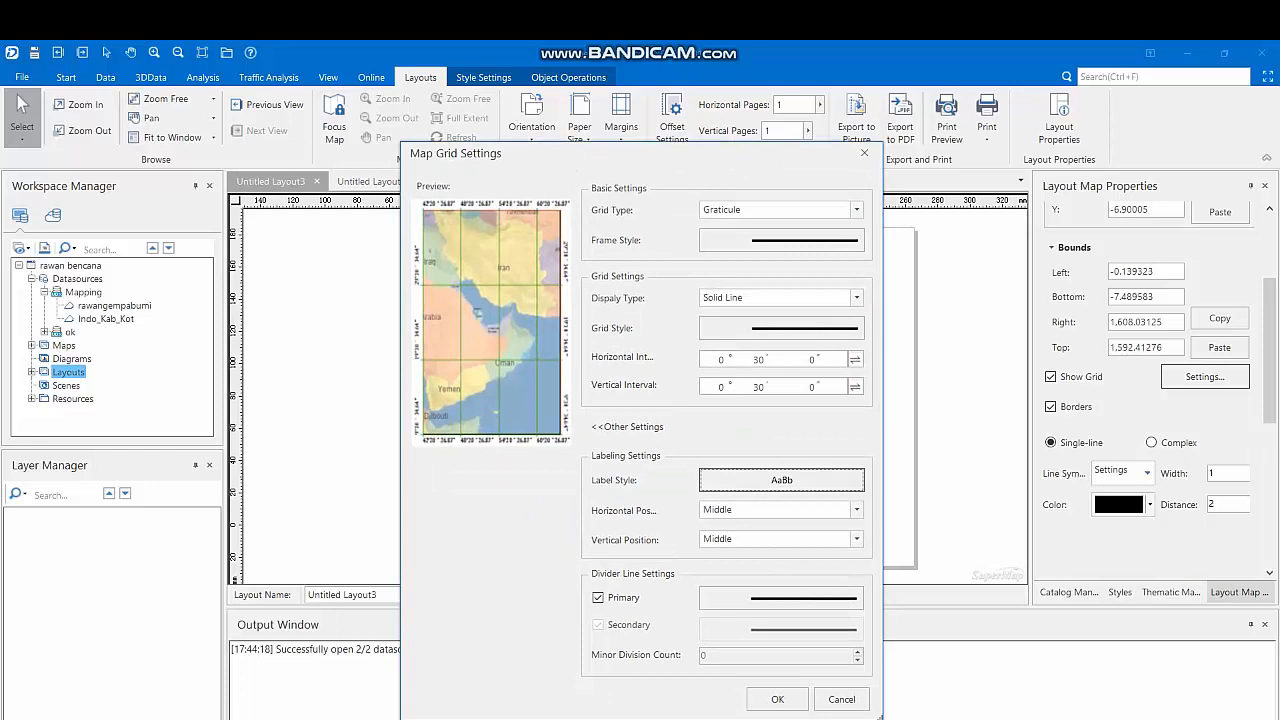
click(777, 698)
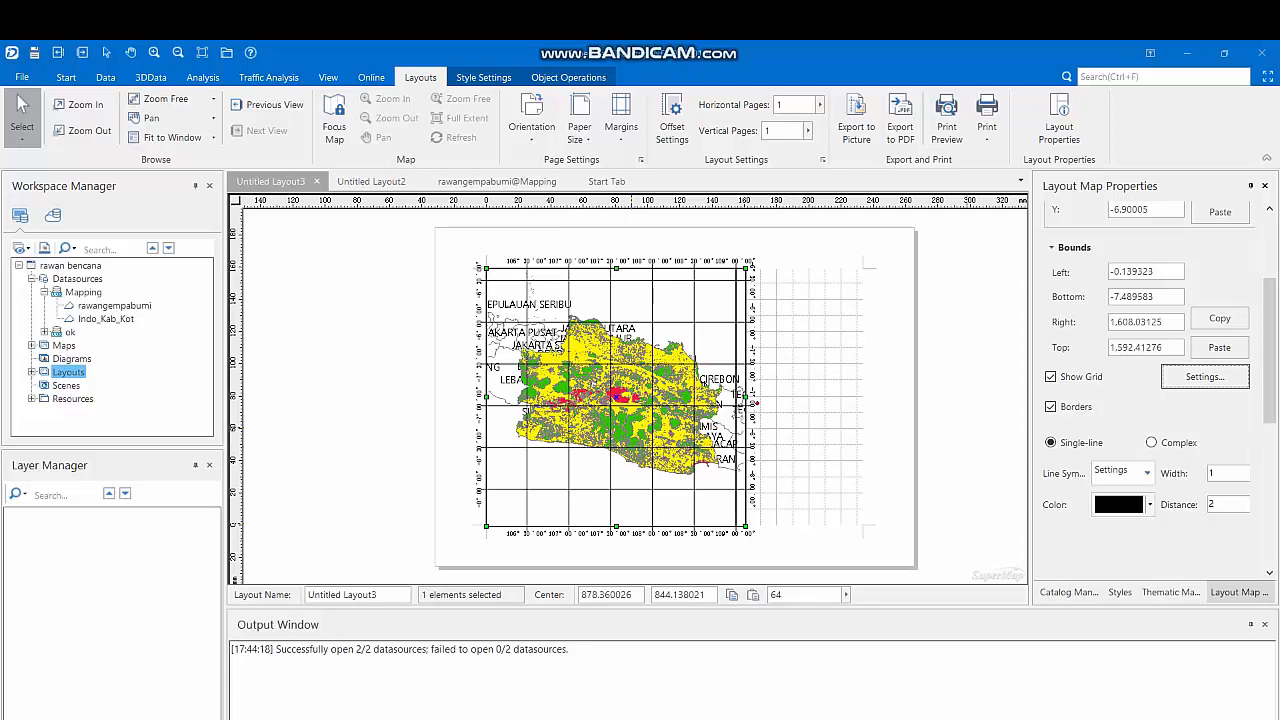
Step: Shrink the map frame from its upper outer corner to about 152 by 153 mm
click(631, 551)
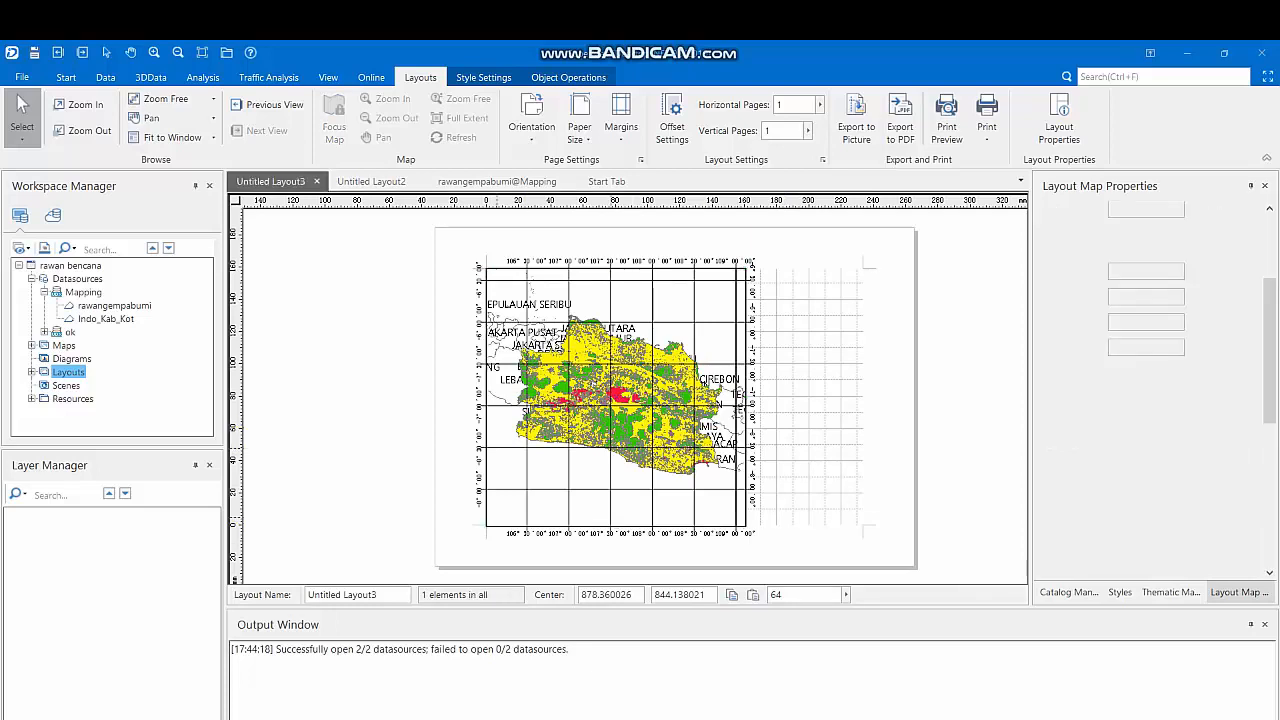
click(755, 403)
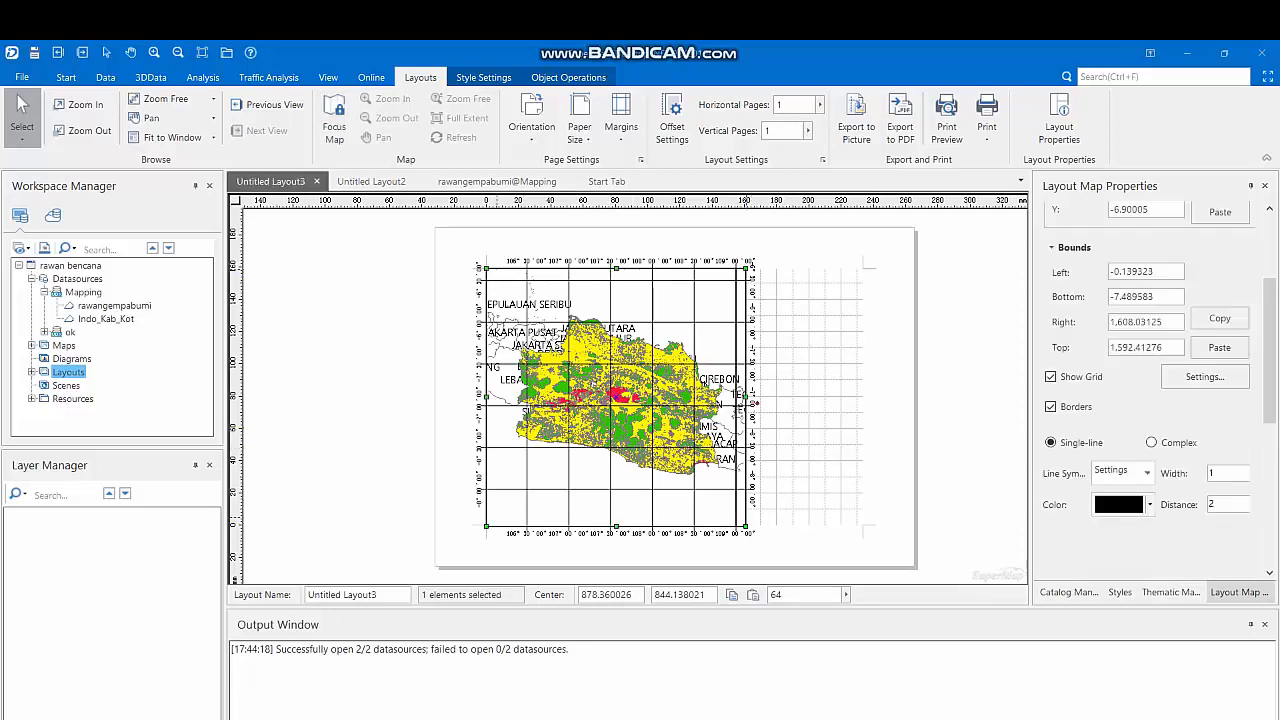
drag(745, 268, 732, 280)
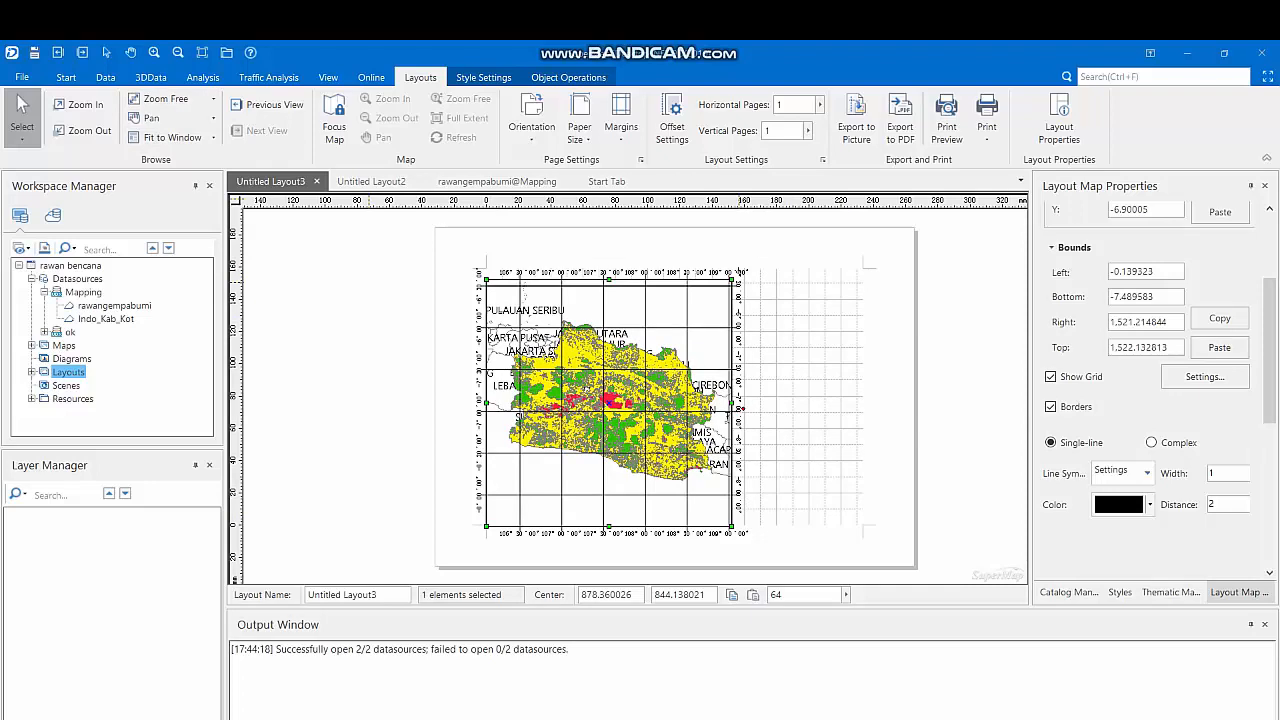
Step: Draw a rectangular region about 175 by 170 mm enclosing the map frame and its grid labels
click(568, 77)
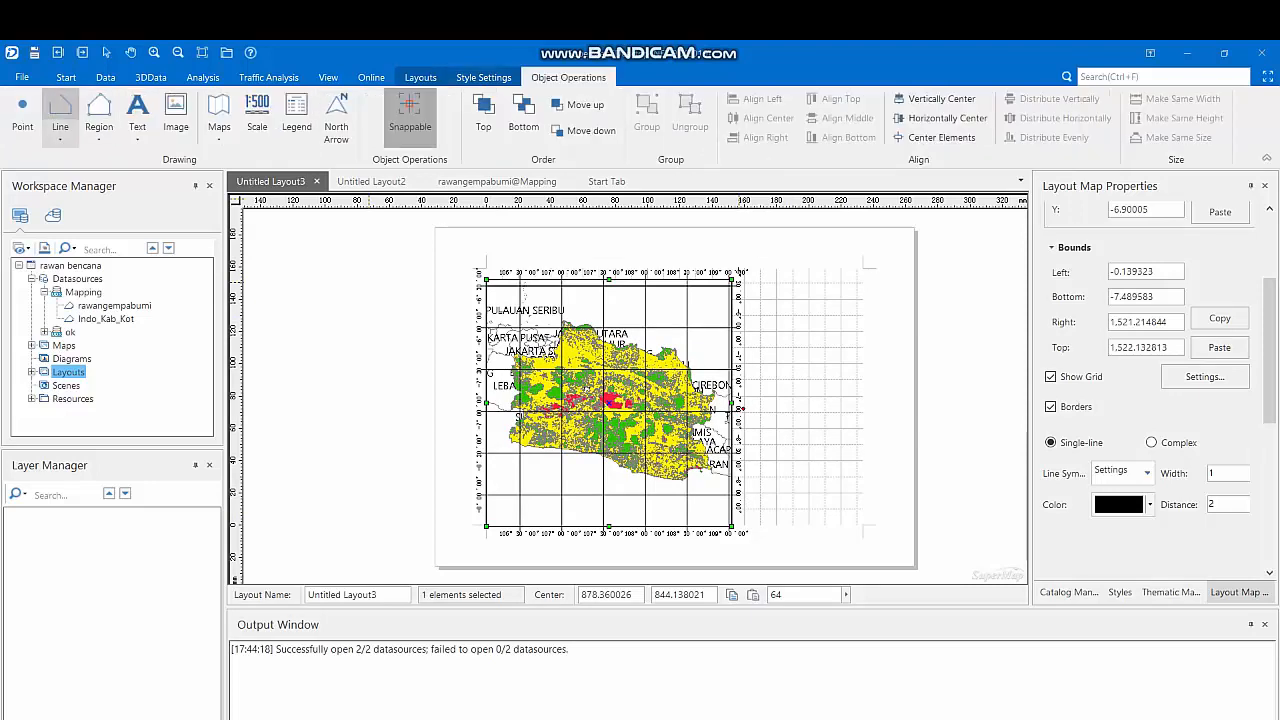
click(99, 112)
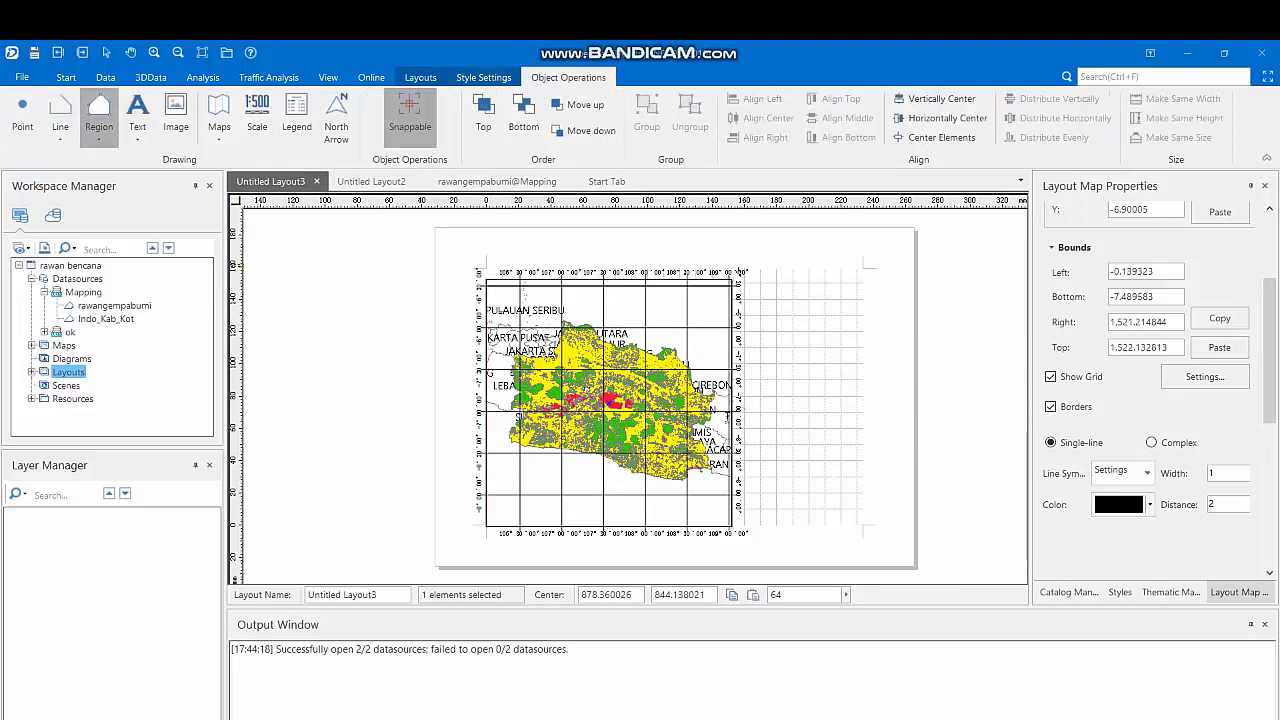
click(484, 283)
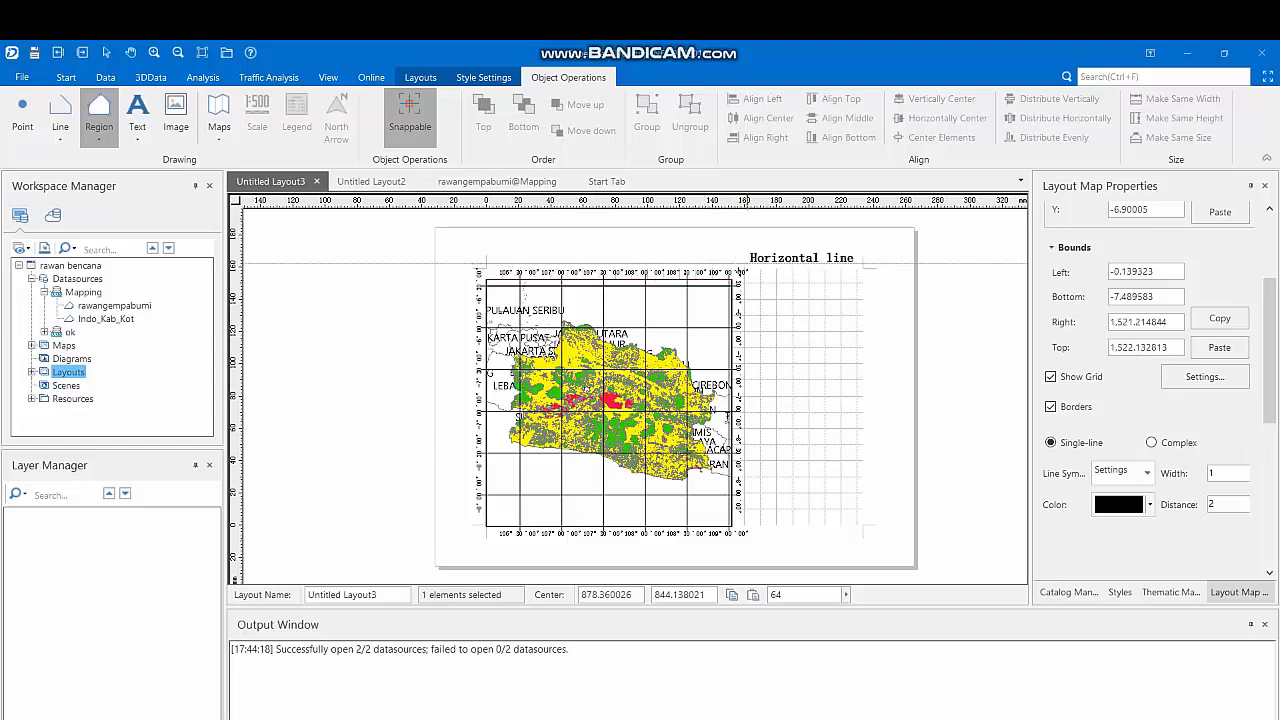
click(751, 264)
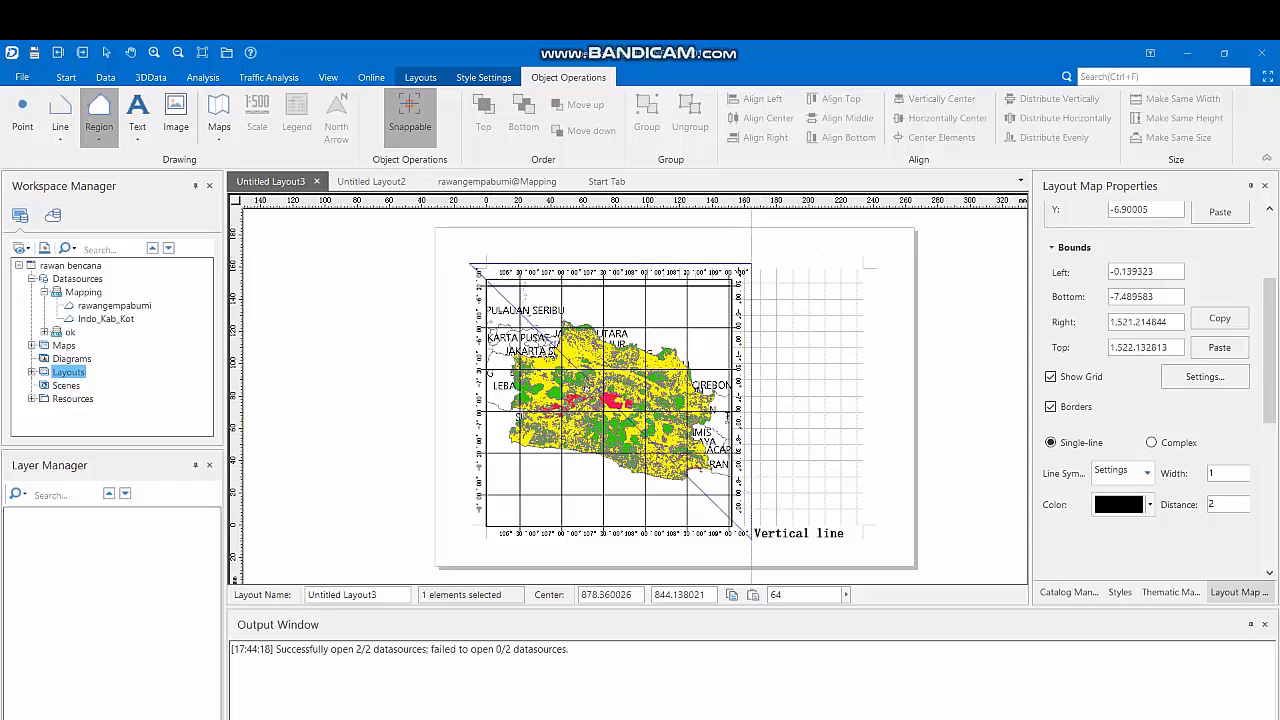
click(751, 537)
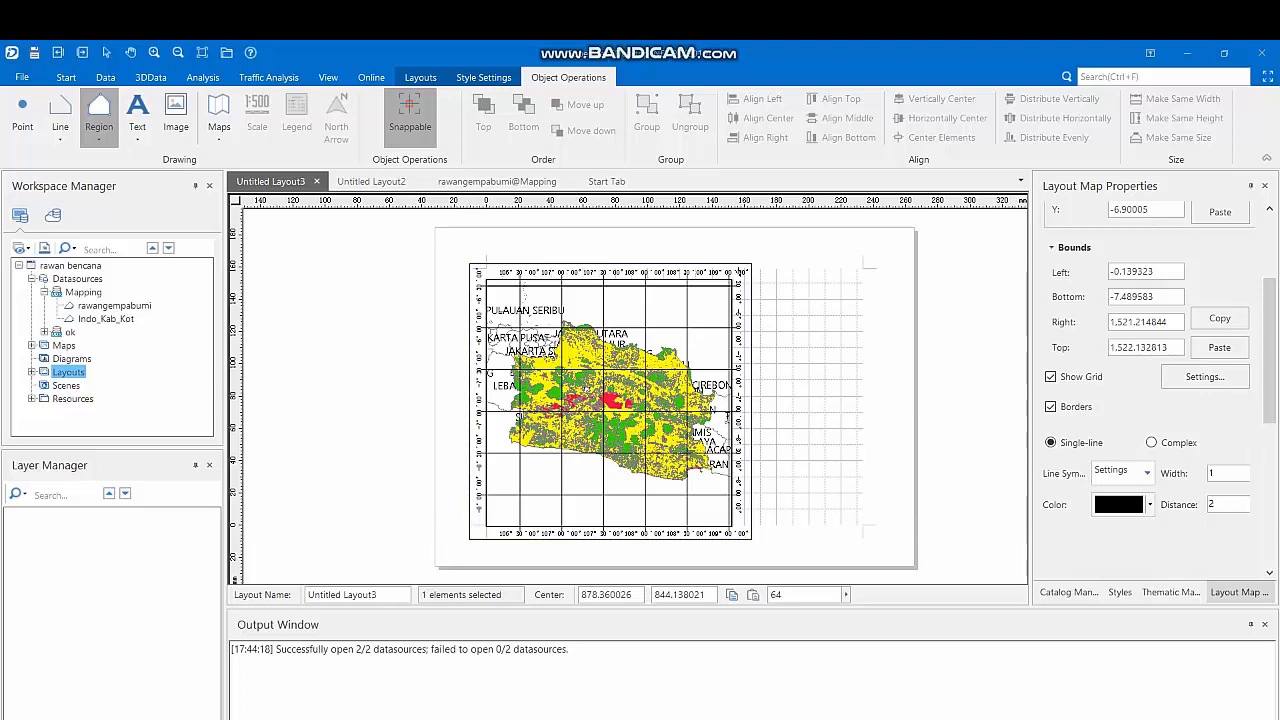
click(751, 539)
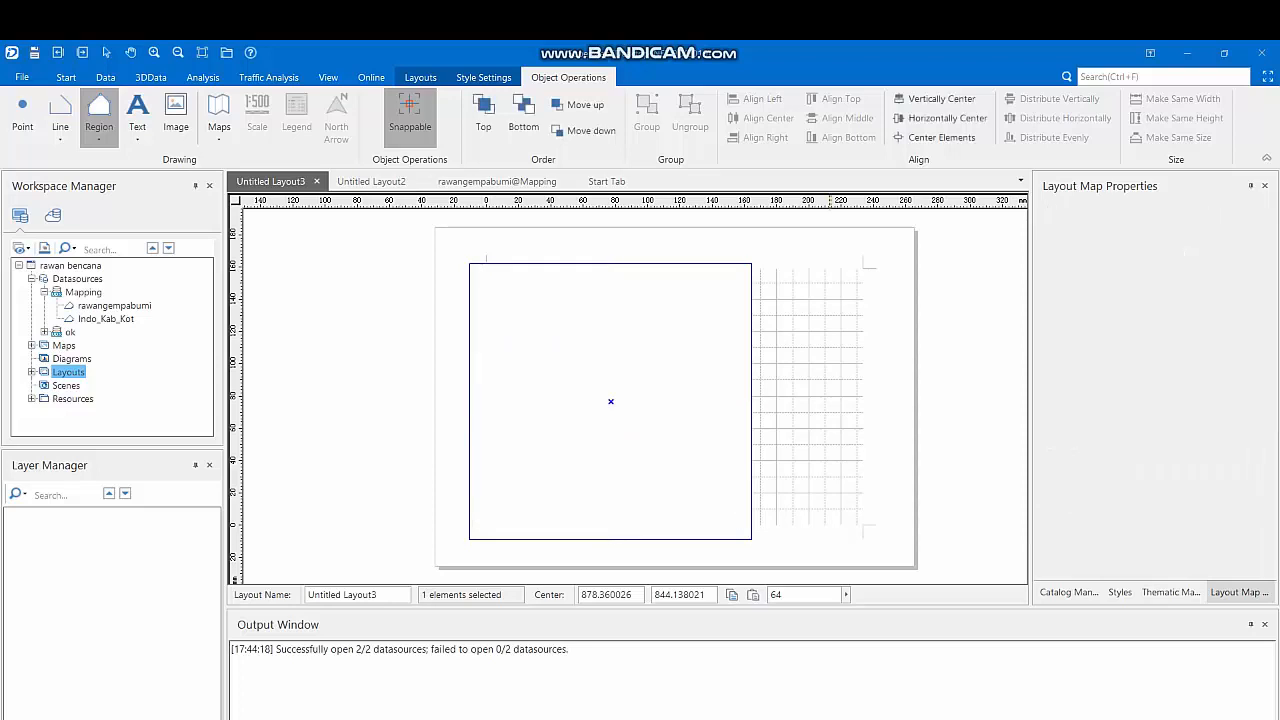
Step: Move the rectangle one level down behind the map frame and narrow it to about 172 mm wide
click(752, 401)
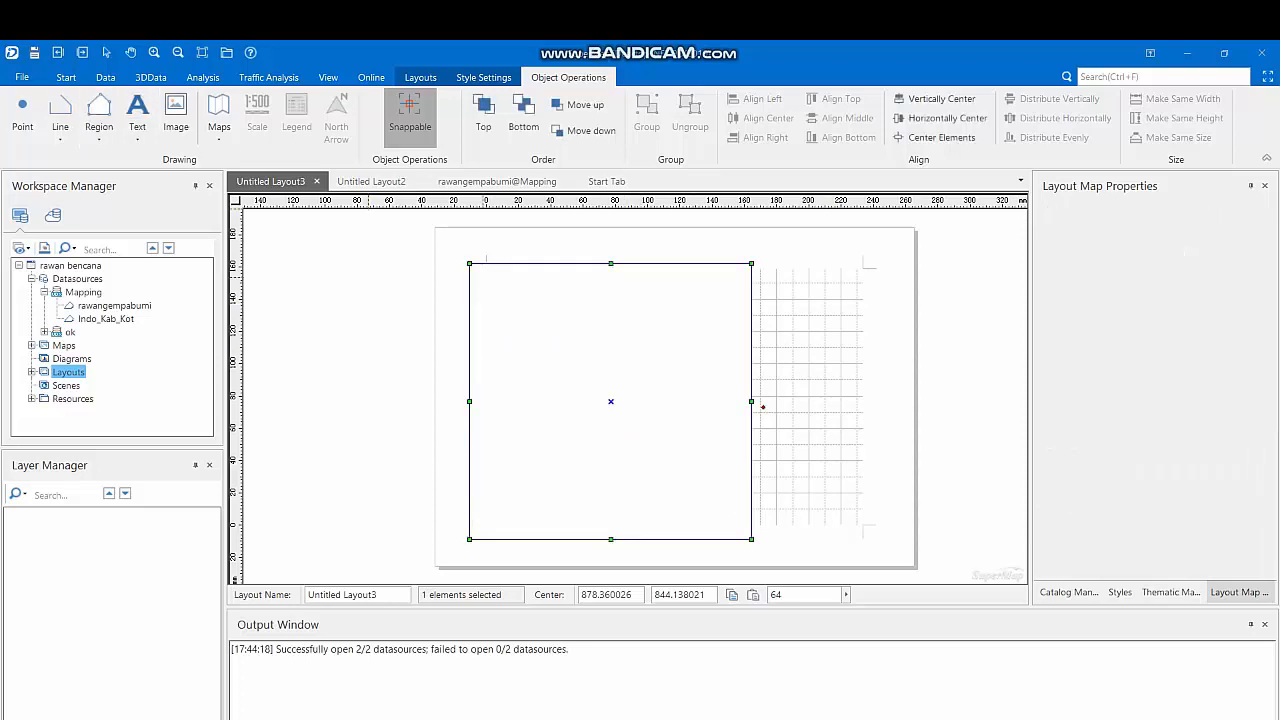
right_click(603, 327)
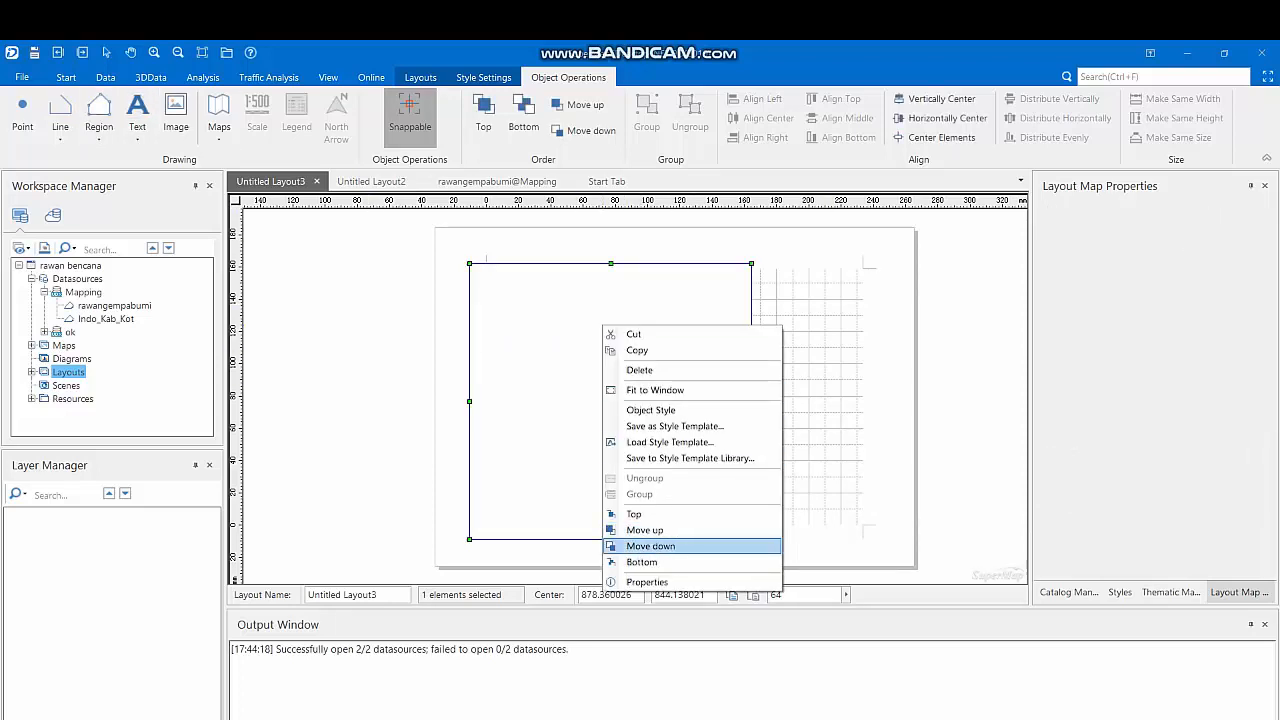
click(650, 546)
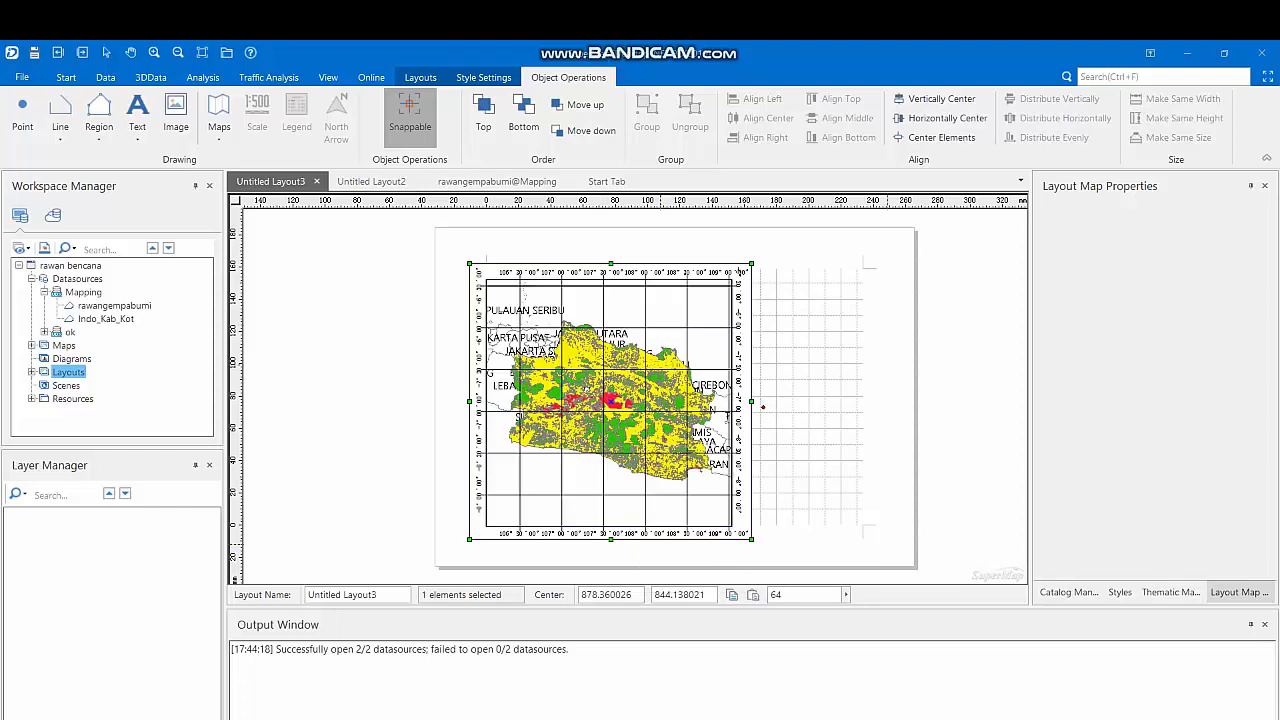
click(971, 353)
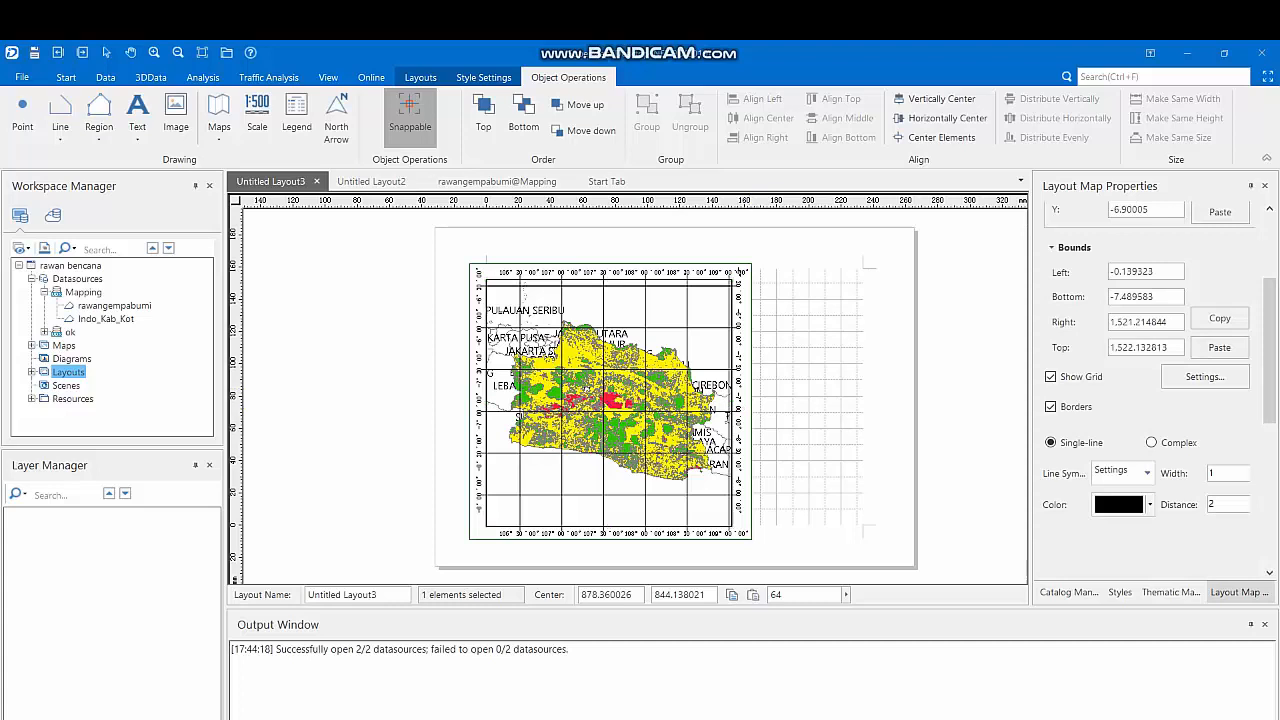
drag(752, 402, 748, 402)
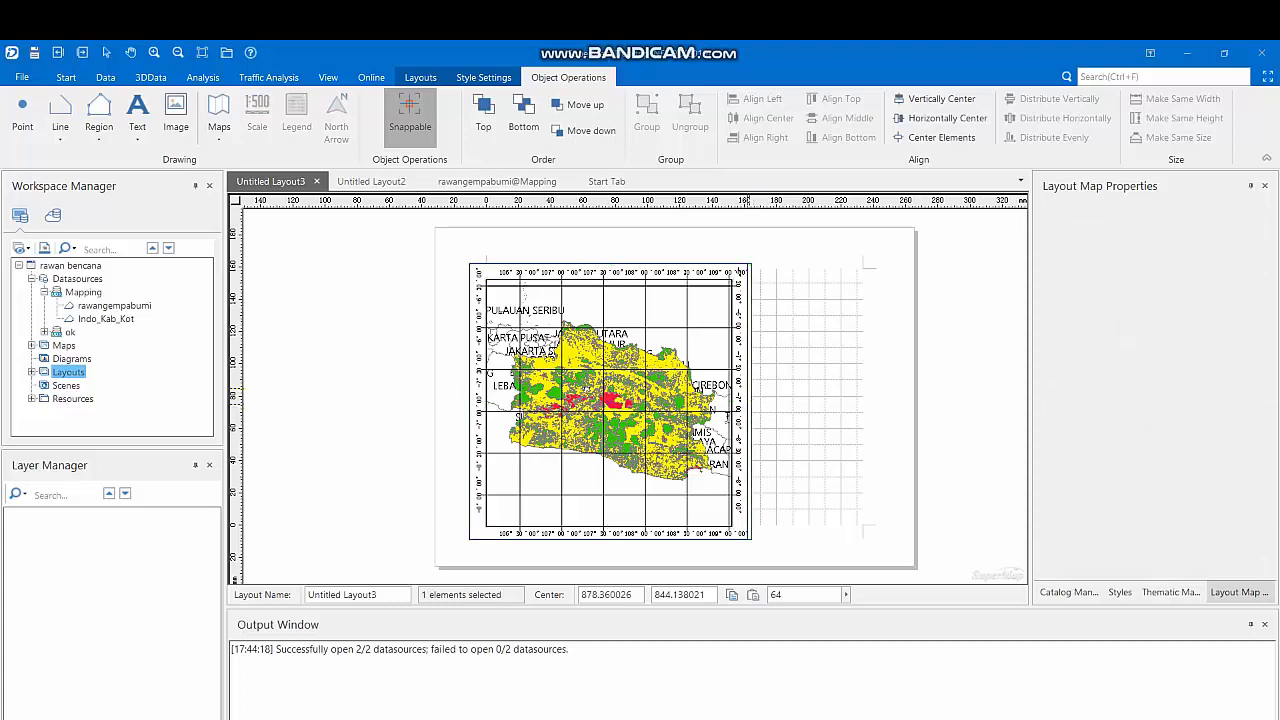
click(1000, 388)
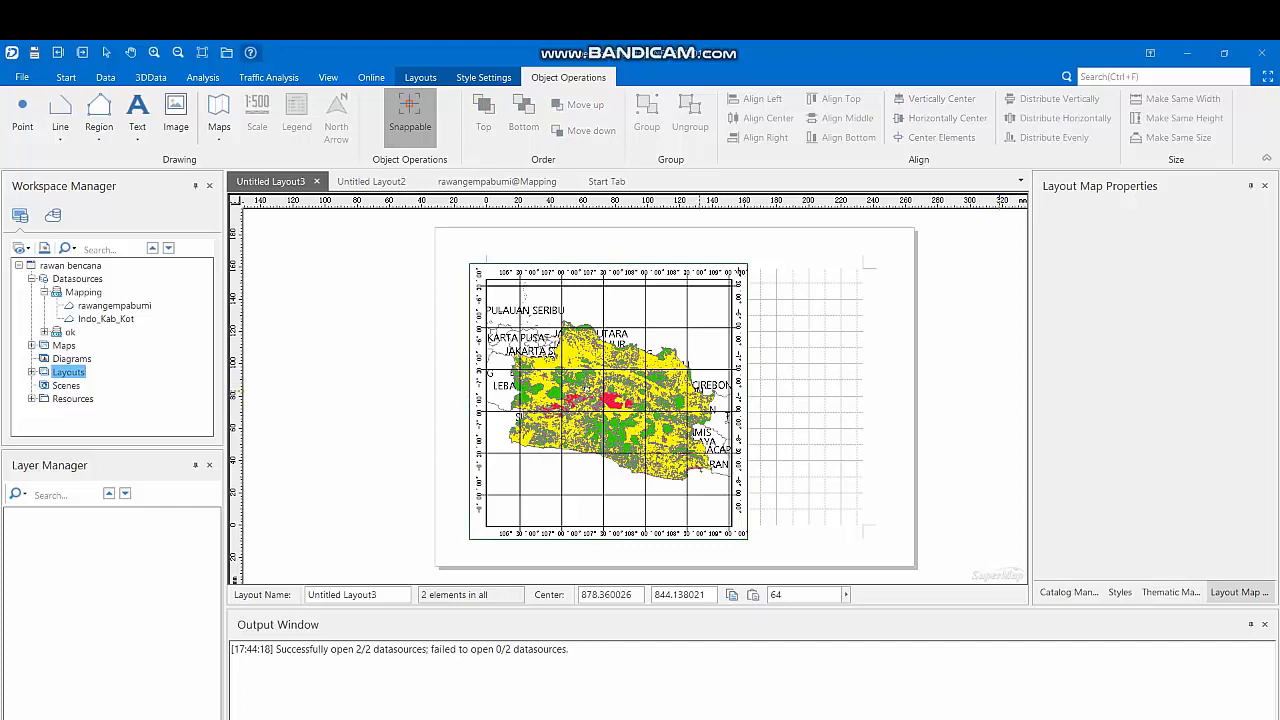
Step: Draw a second rectangular region about 60 by 169 mm beside the map, aligned with the first rectangle
click(99, 107)
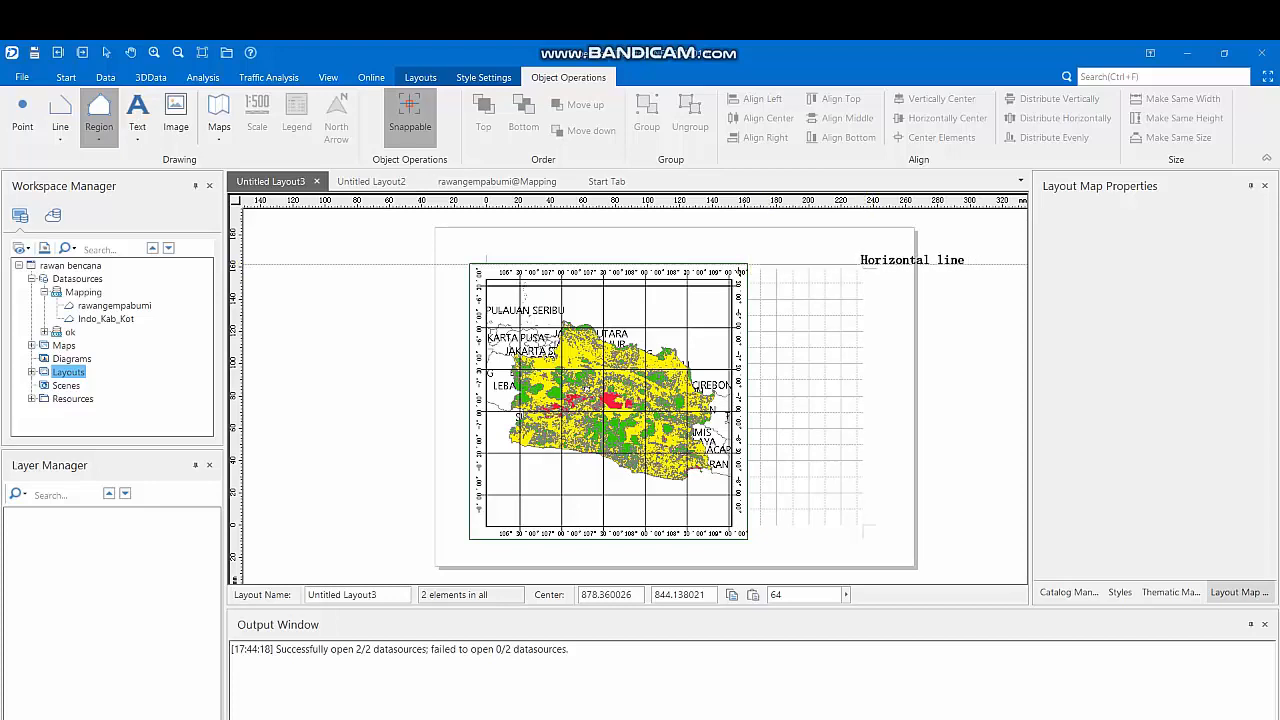
click(857, 265)
click(760, 265)
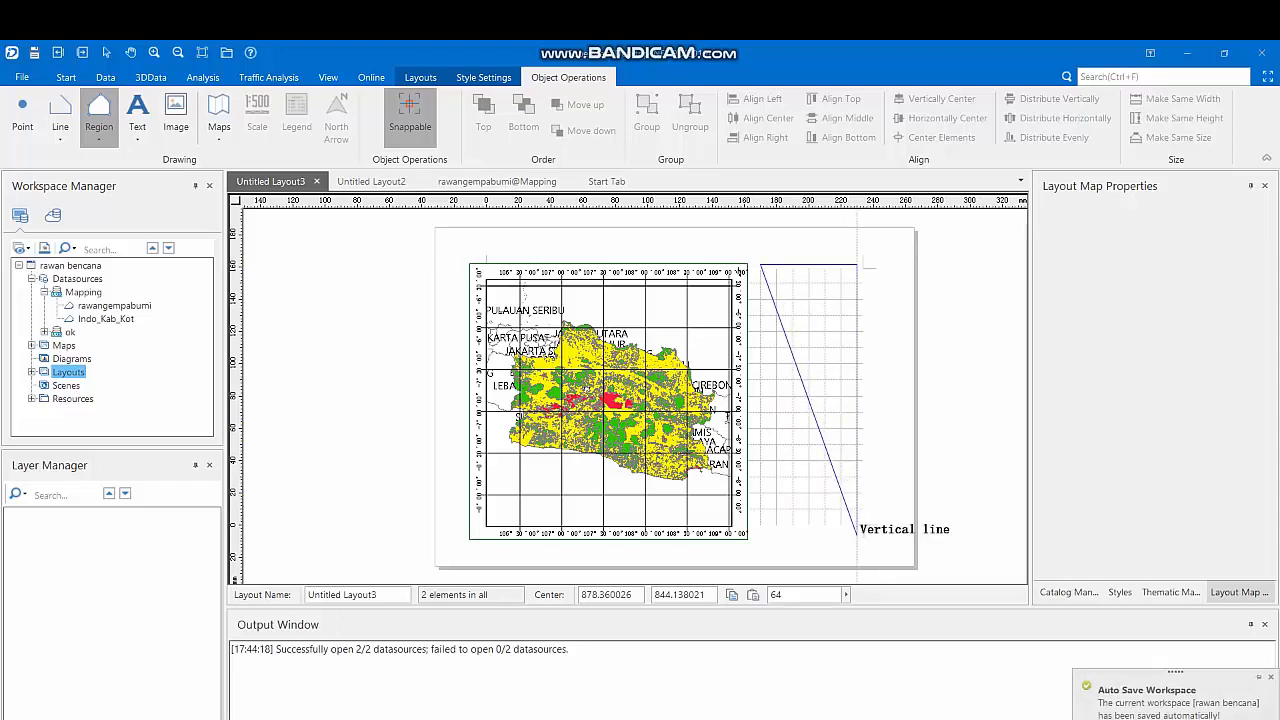
click(857, 536)
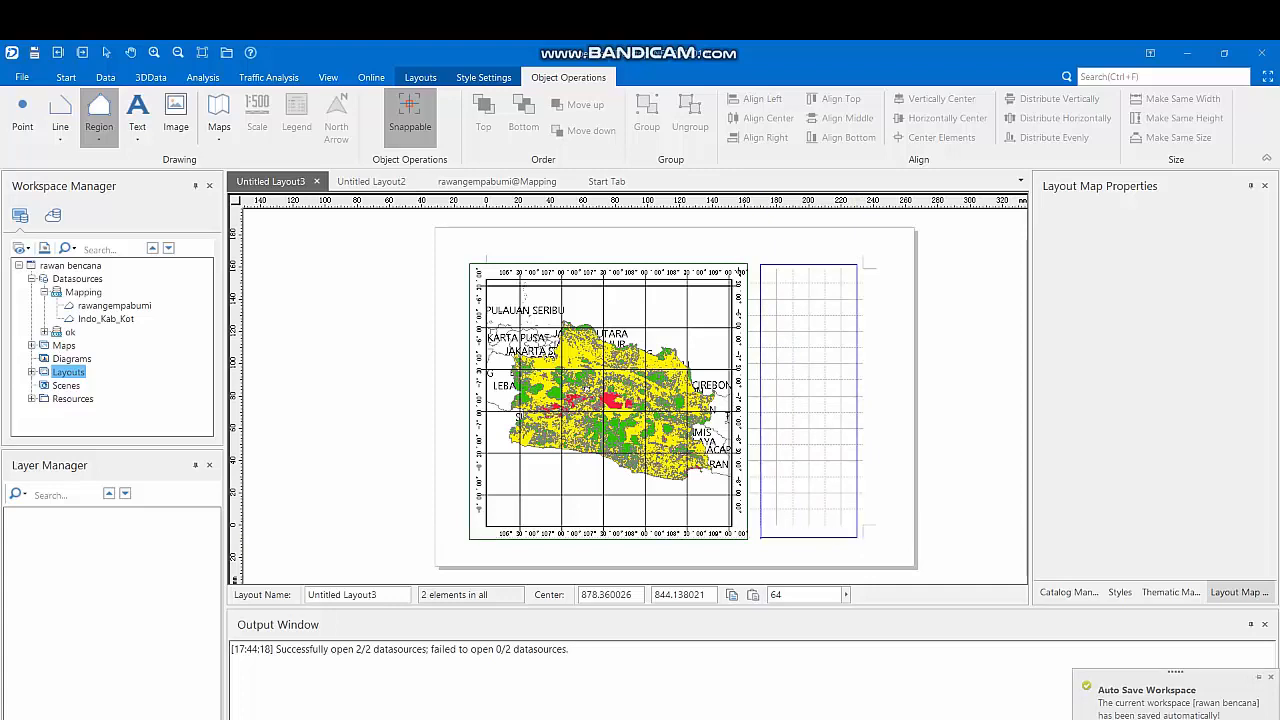
right_click(764, 537)
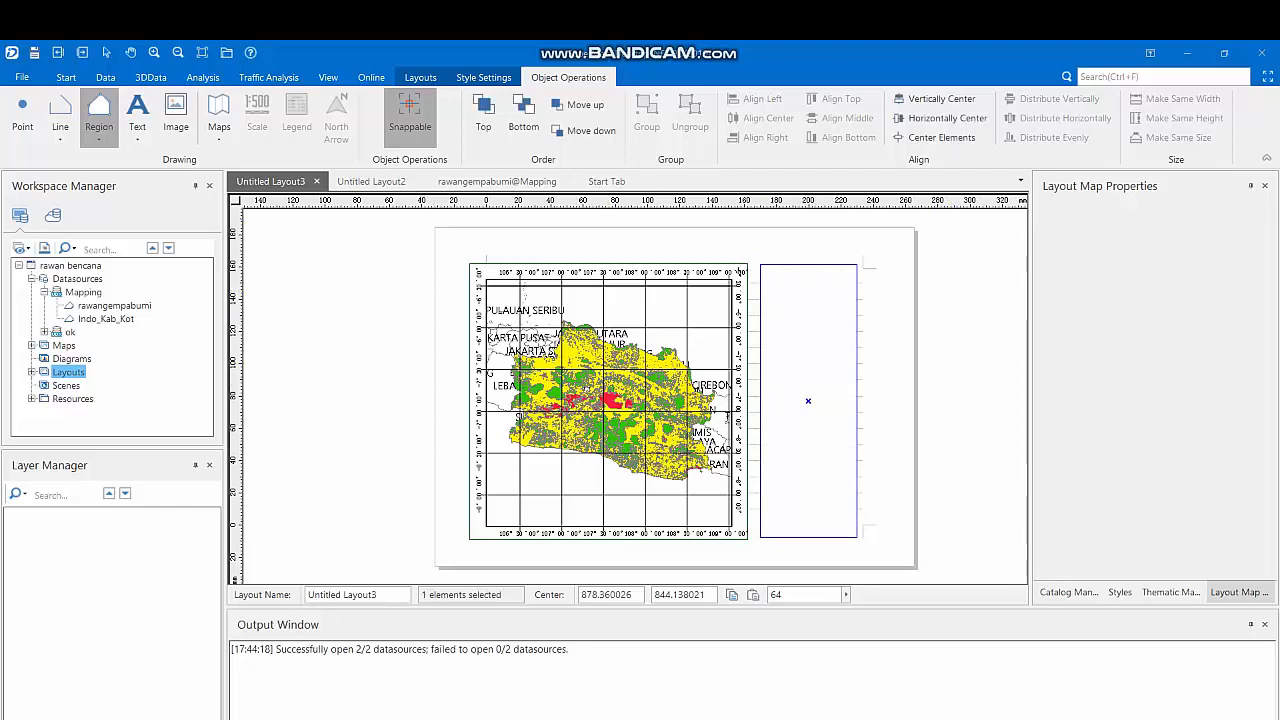
Step: Insert the picture logo jawa barat.png from the Downloads folder, about 20 by 15 mm, centred at the top of the narrow side rectangle
click(176, 114)
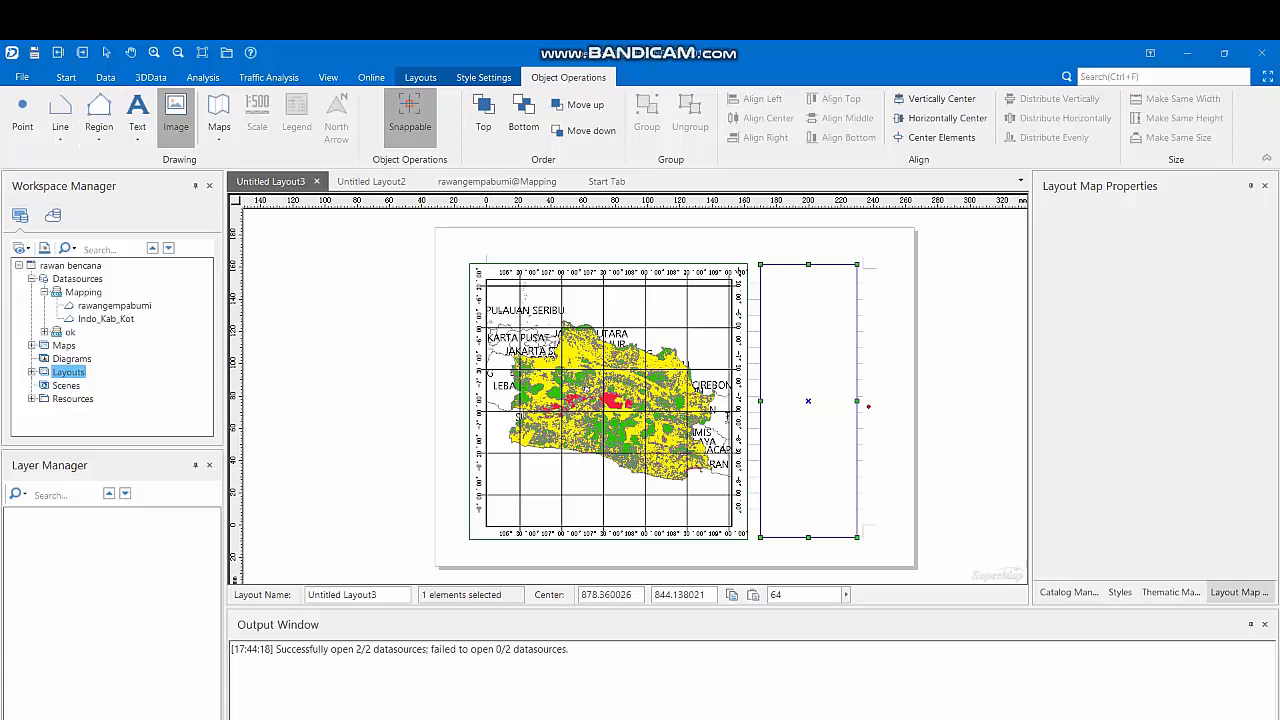
click(219, 116)
click(252, 166)
scroll(802, 283, up, 1)
drag(789, 260, 830, 291)
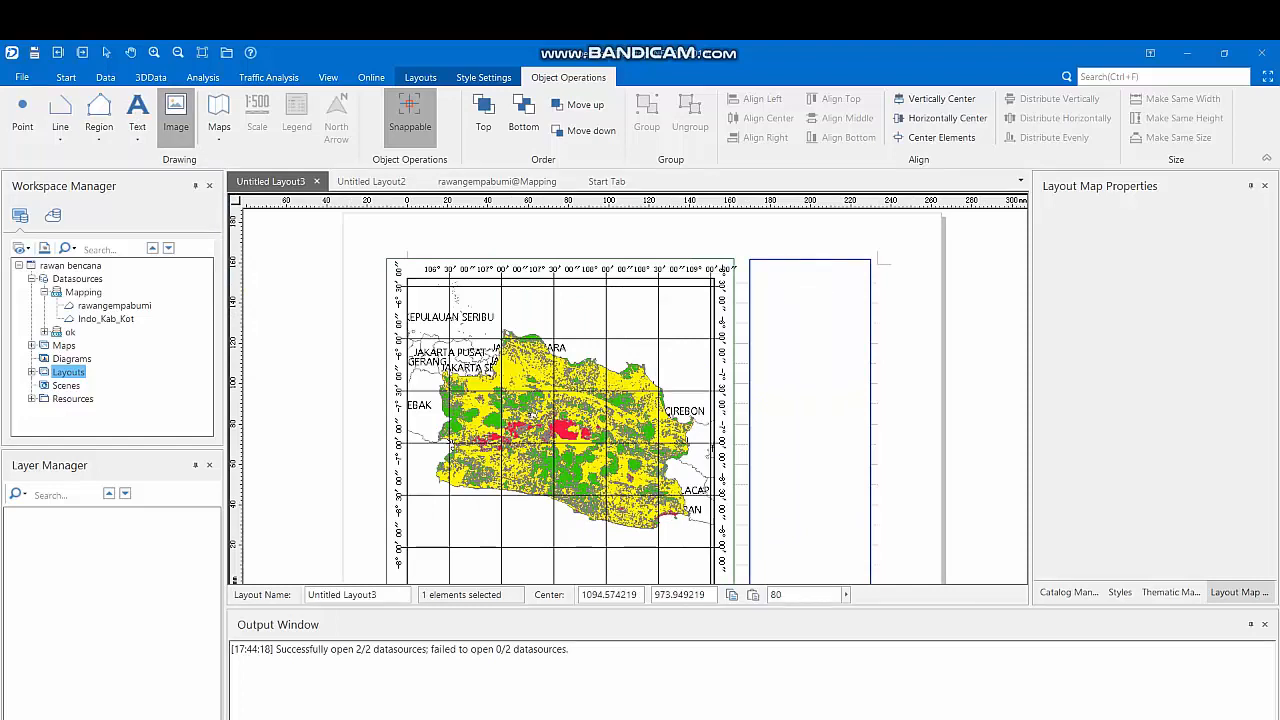
click(773, 378)
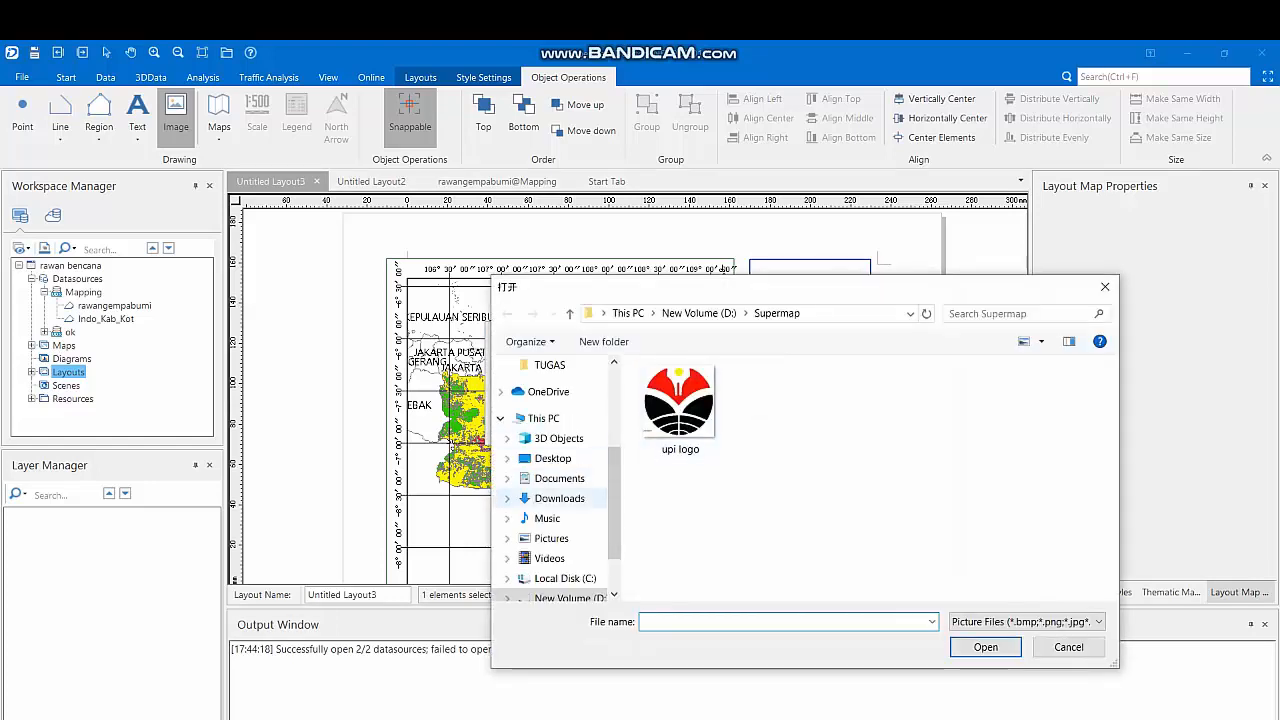
click(559, 498)
click(685, 412)
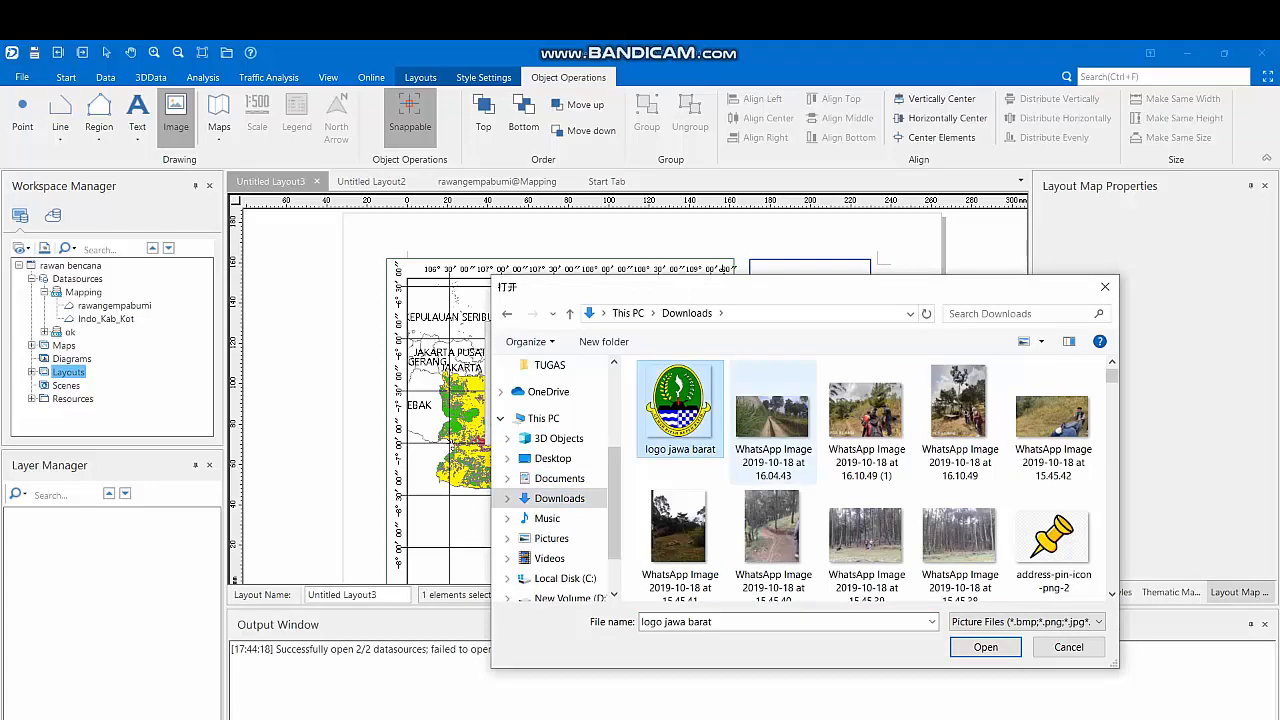
click(985, 647)
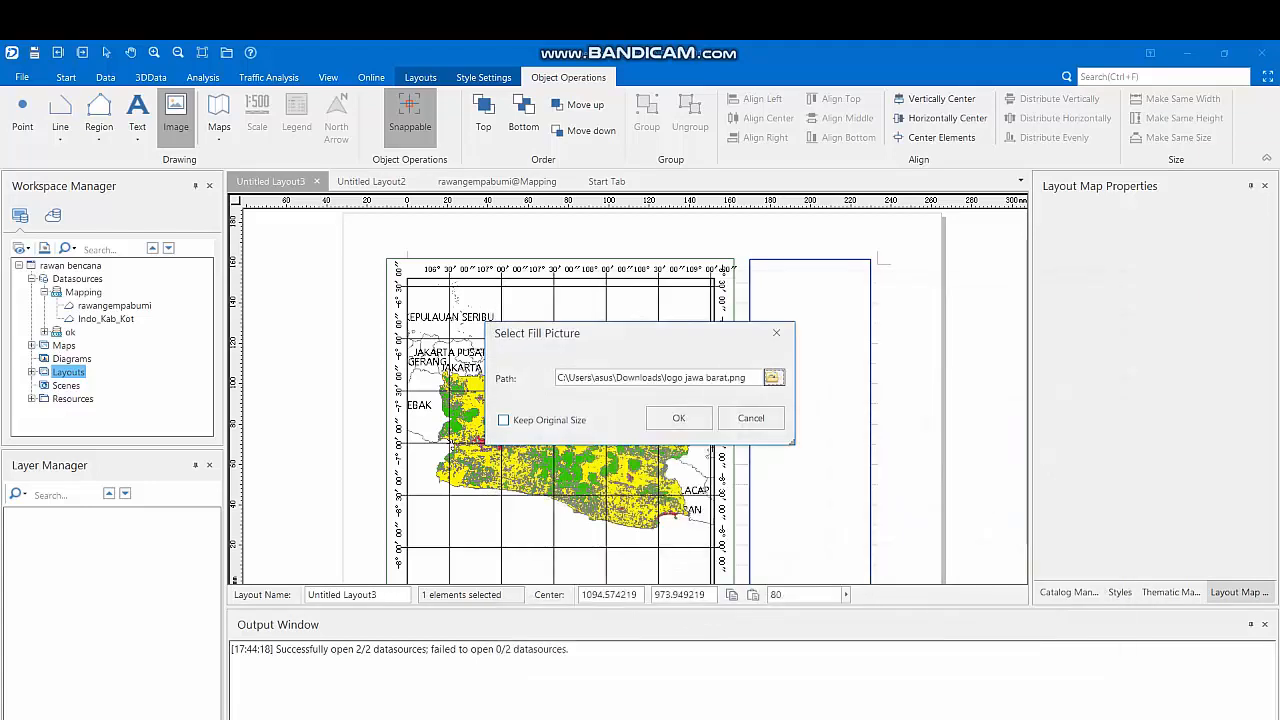
click(679, 418)
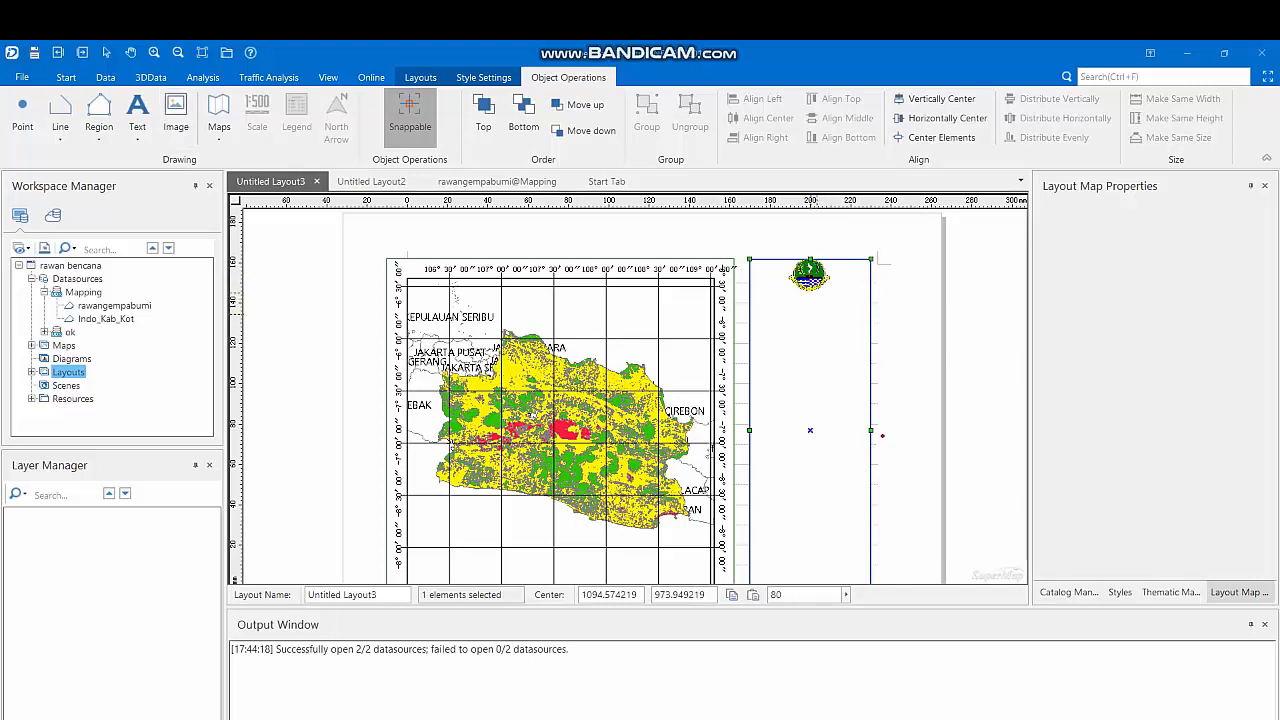
Step: Turn snapping off and add the two-line title "Peta Rawan Gempa Bumi" / "Provinsi Jawa Barat" below the logo in the side rectangle
click(882, 435)
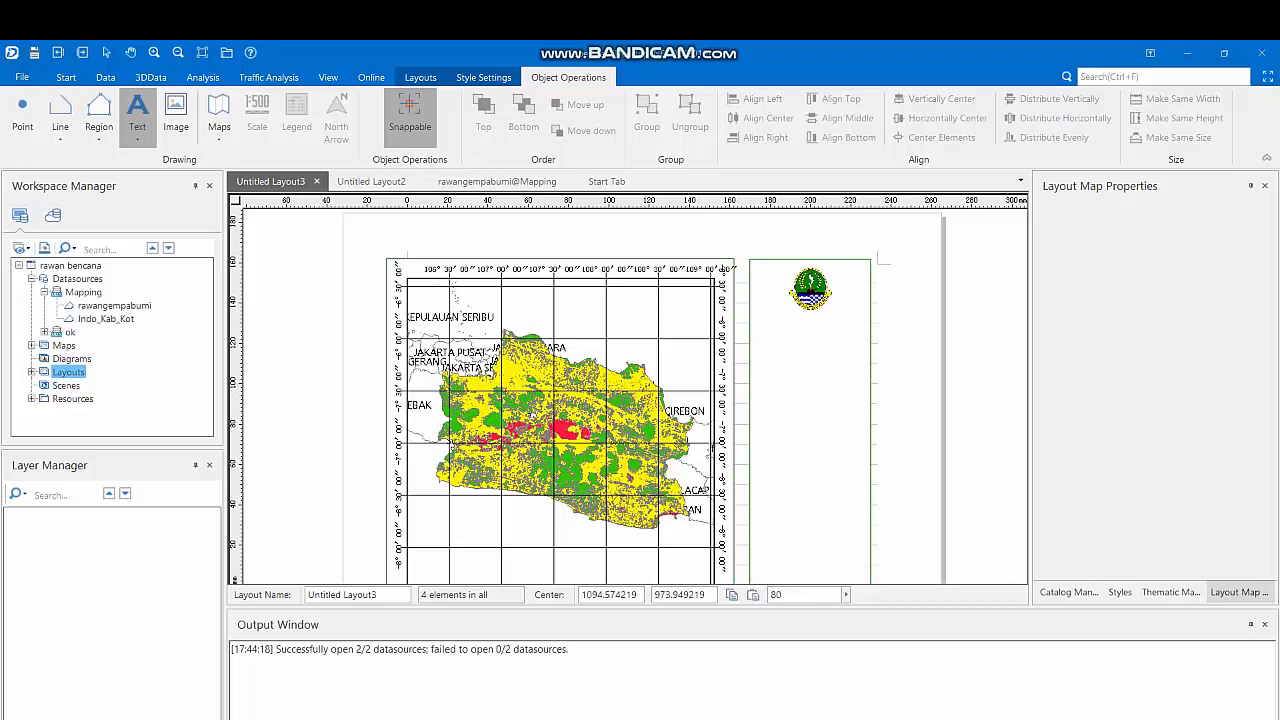
click(410, 116)
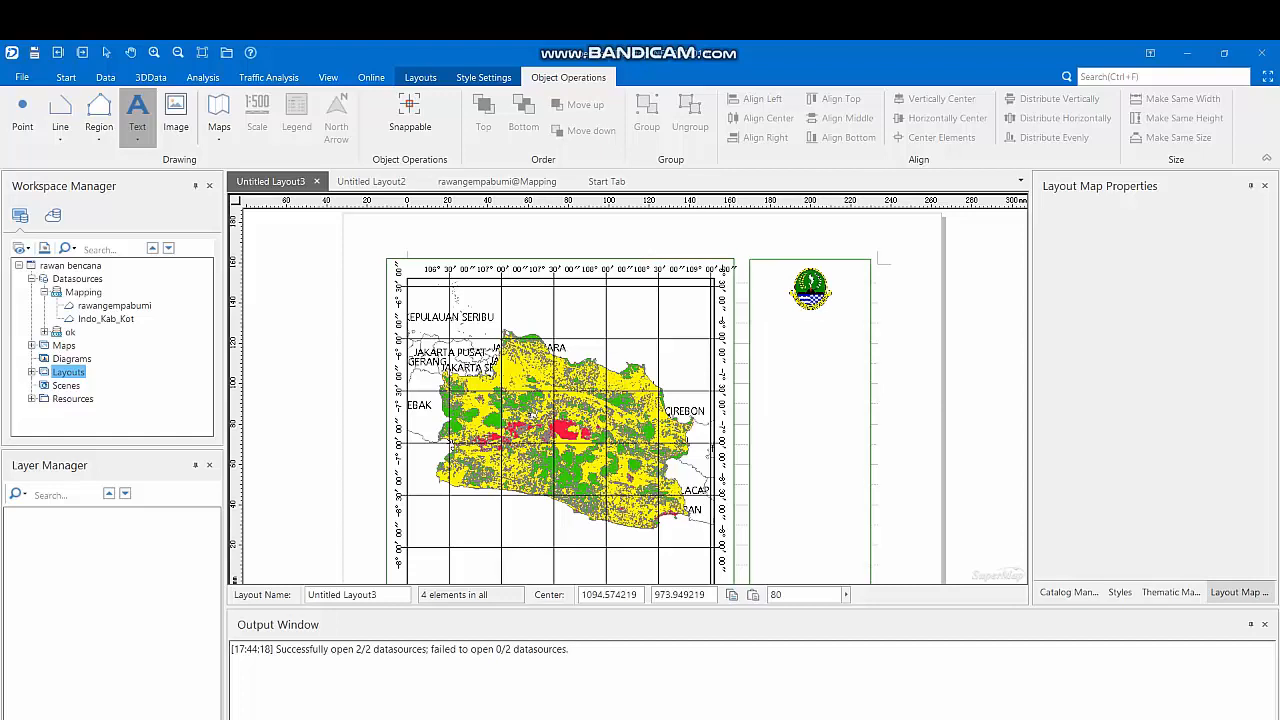
text(Peta K)
key(BackSpace)
text(Rawan Gempa)
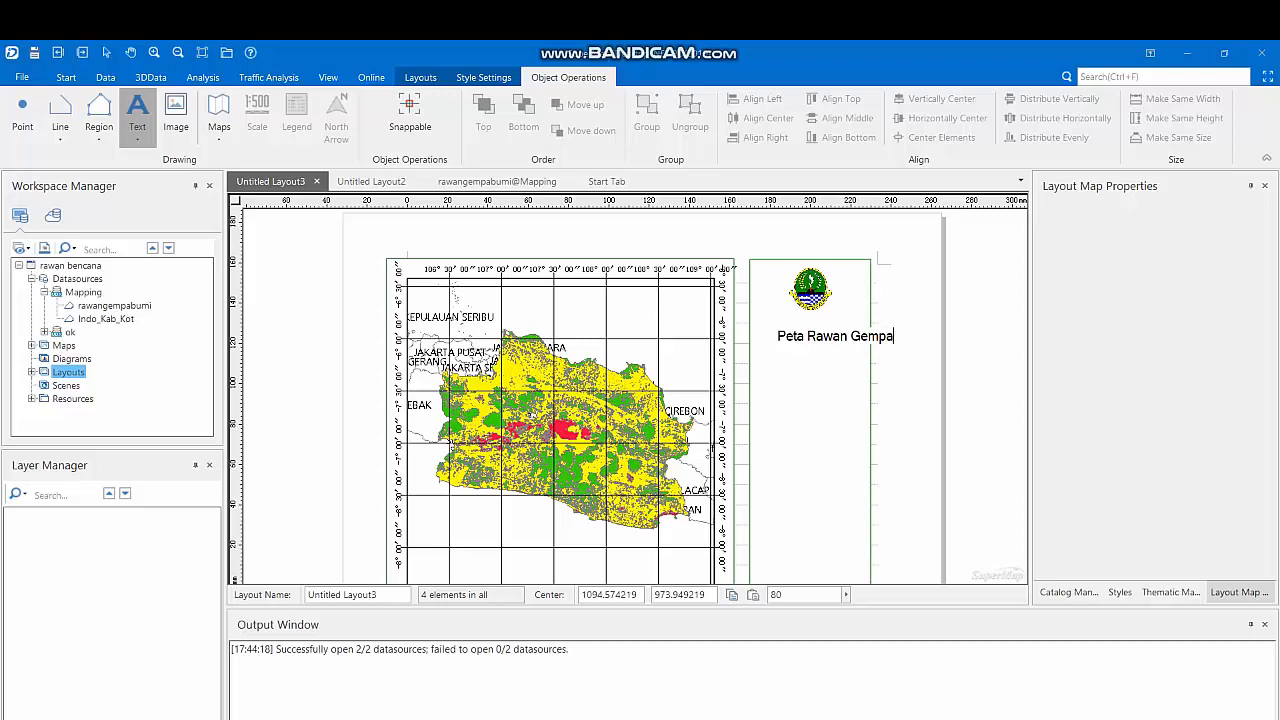
text( Bum)
key(BackSpace)
text(mi)
key(Return)
text(Provinsi Jawa Barat)
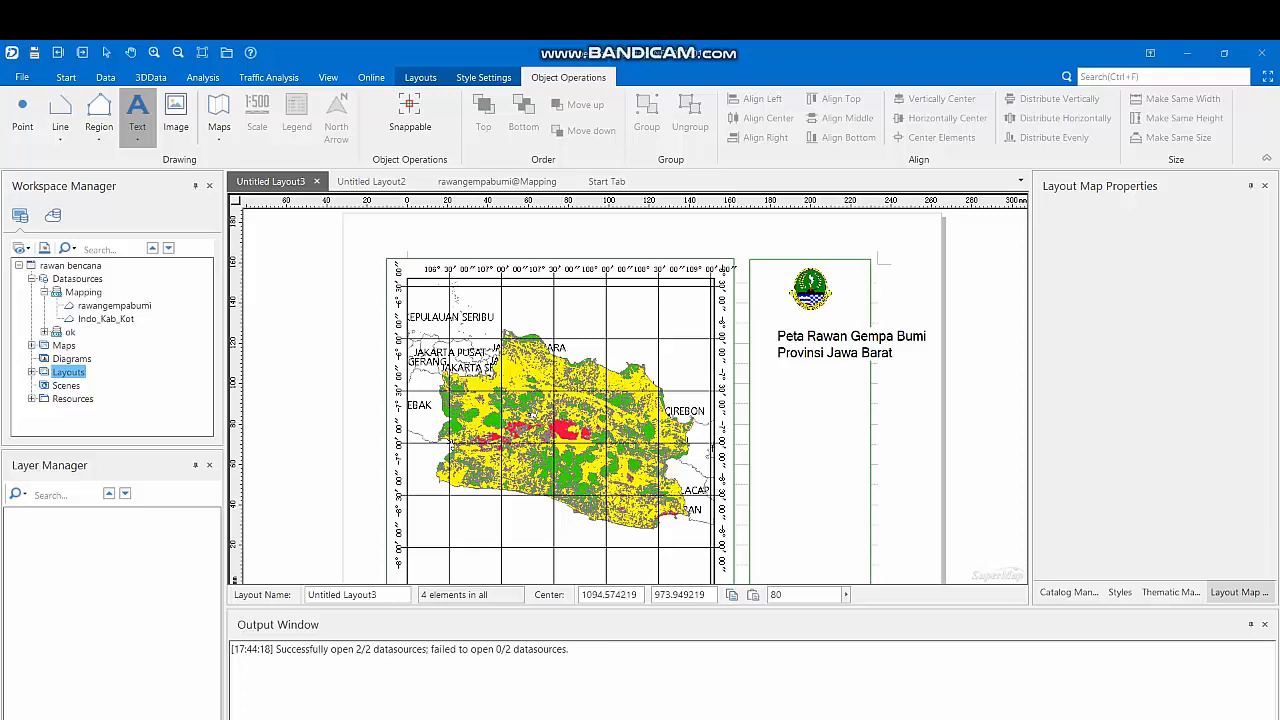
click(830, 410)
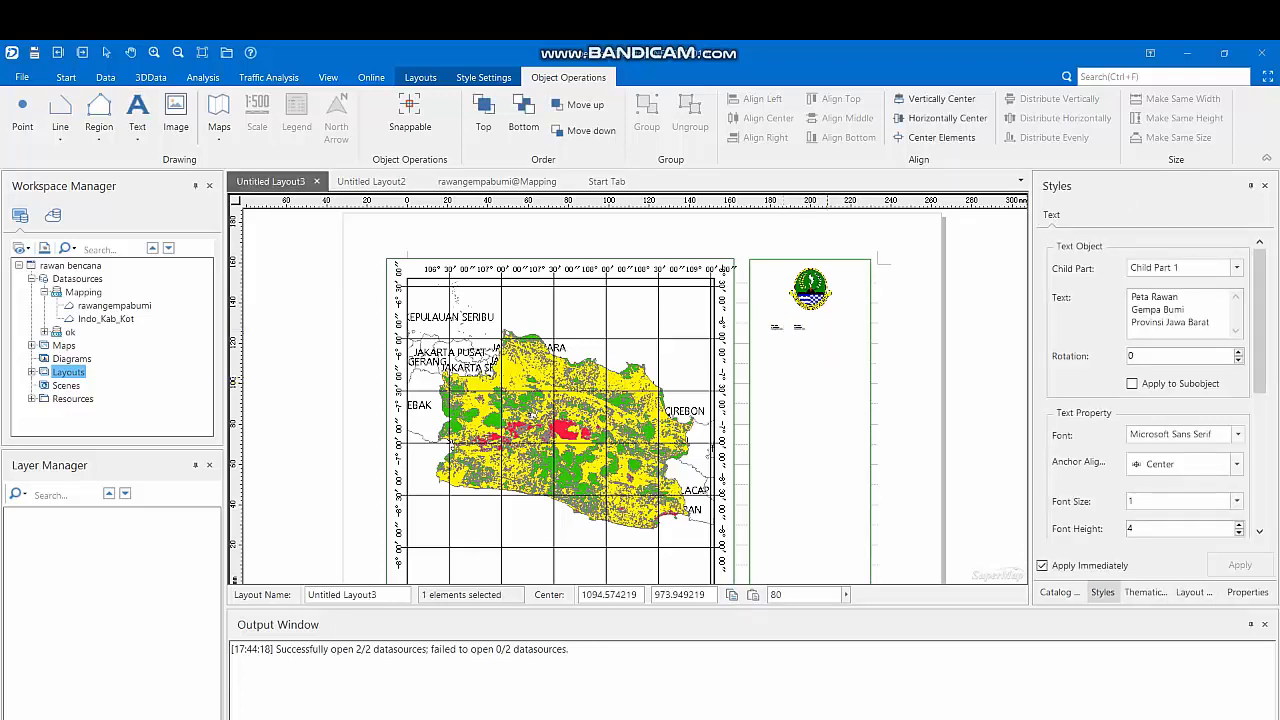
Step: Position the title centred under the logo, anchor it Top Center and set its font to Malgun Gothic, size 13
drag(777, 327, 800, 327)
click(803, 328)
mouse_move(804, 330)
mouse_down()
mouse_move(832, 372)
mouse_move(795, 343)
mouse_up()
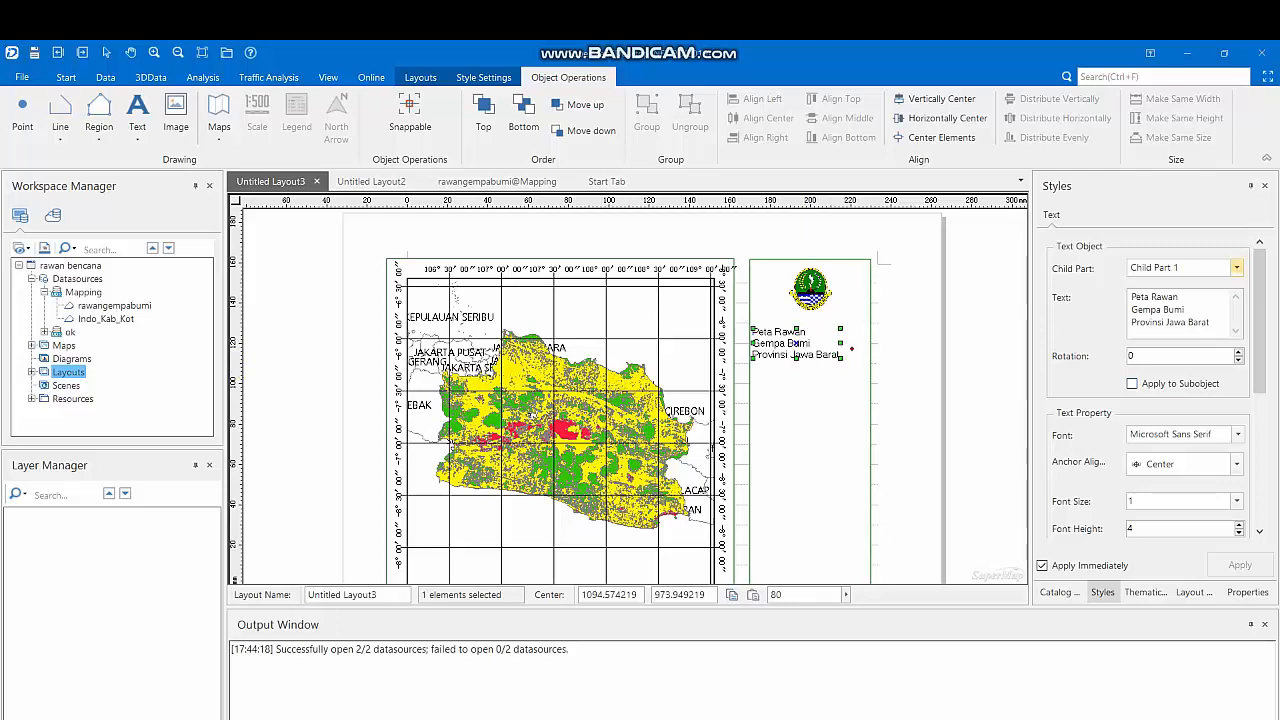
click(1237, 268)
click(1237, 268)
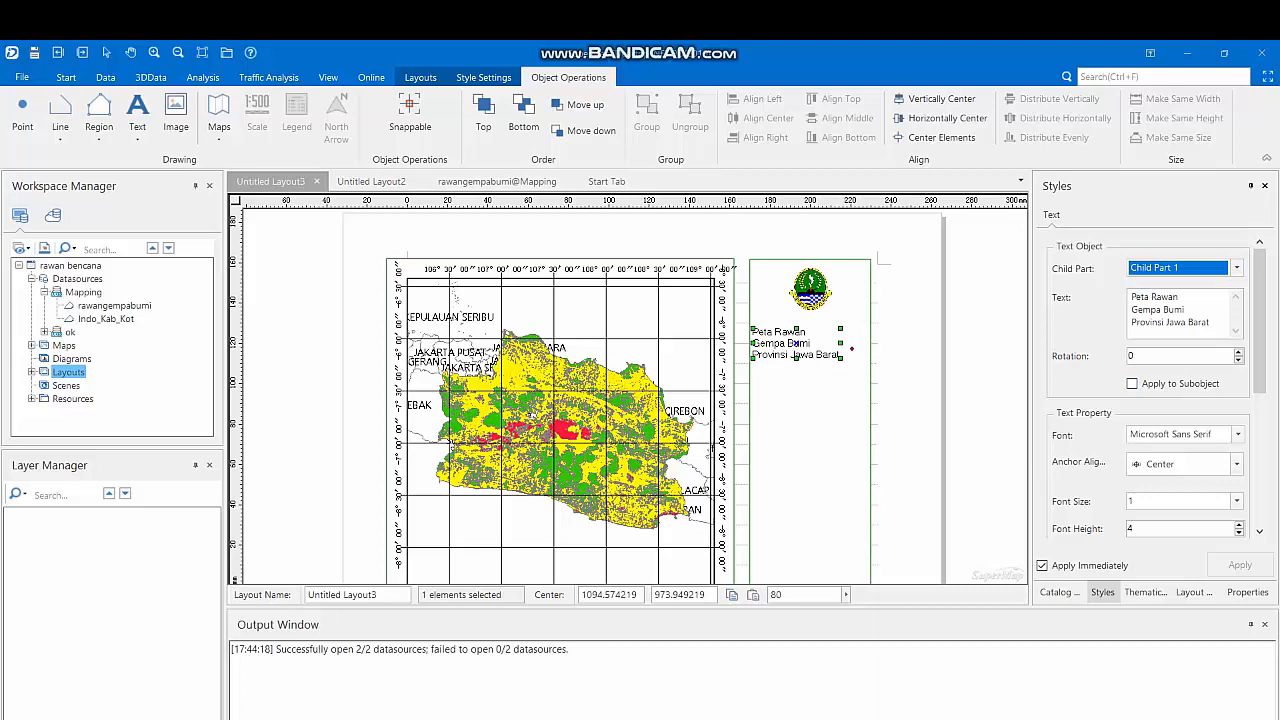
click(1237, 464)
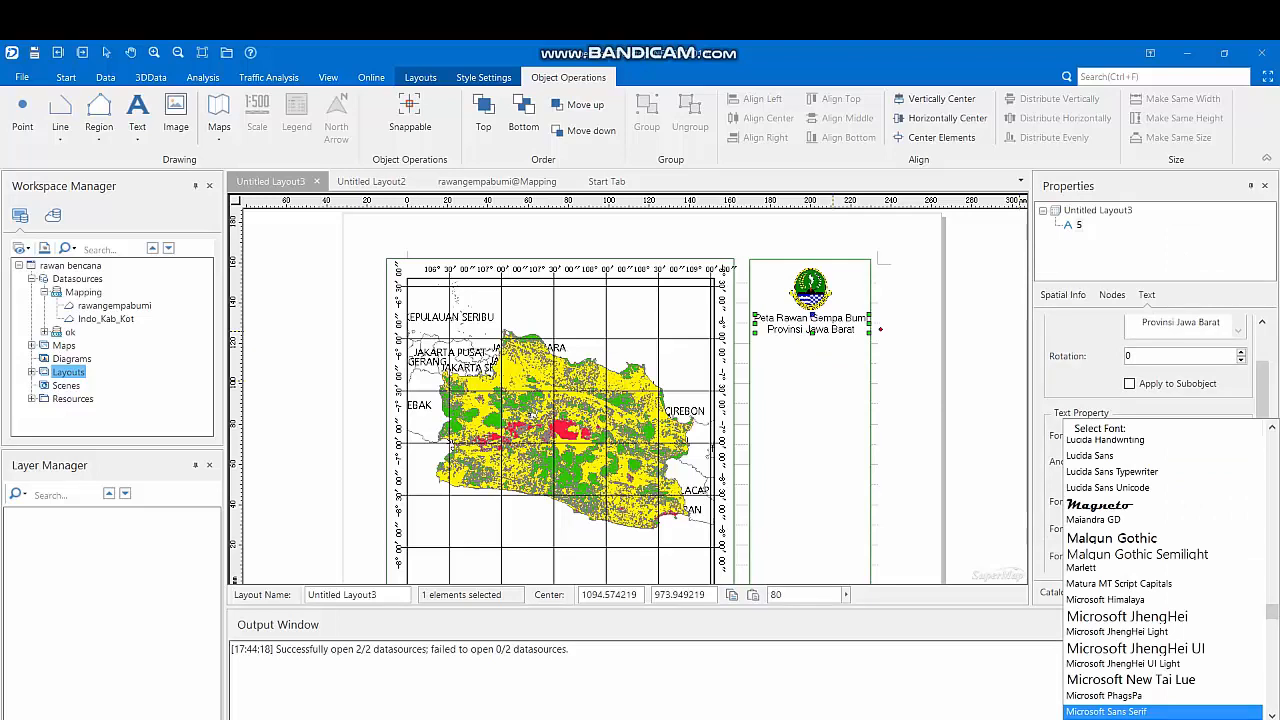
click(1112, 538)
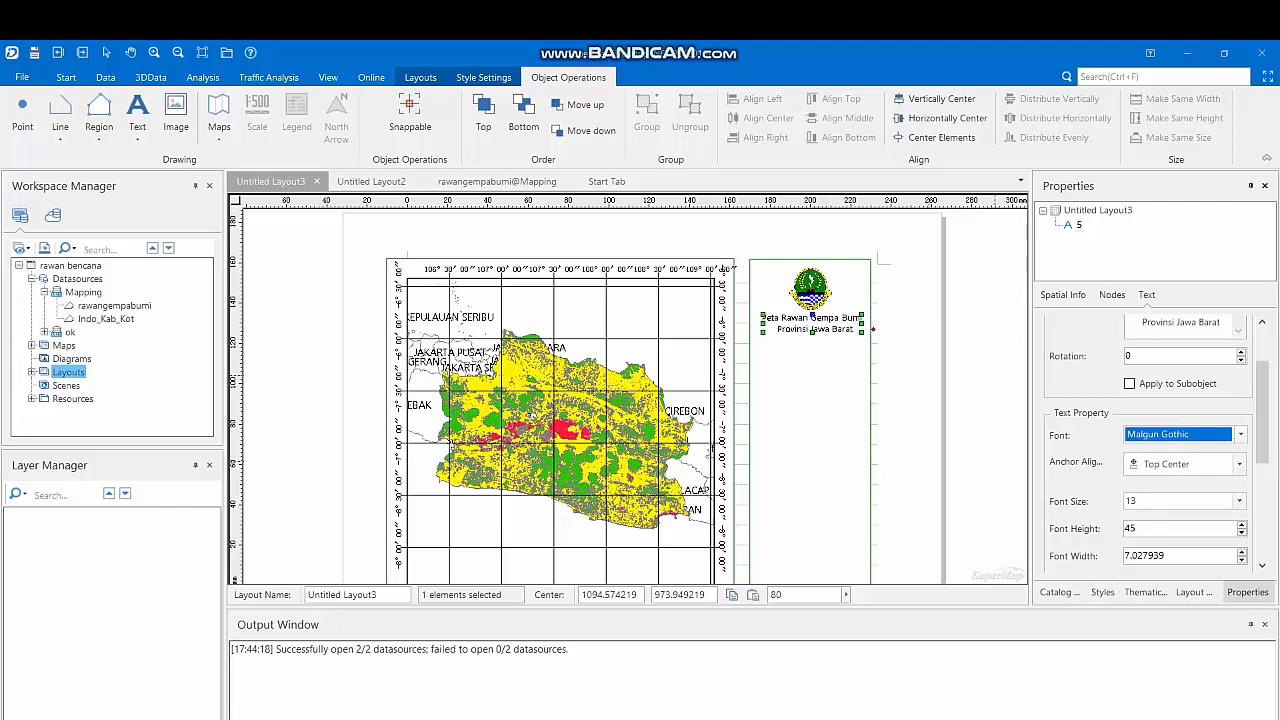
click(912, 335)
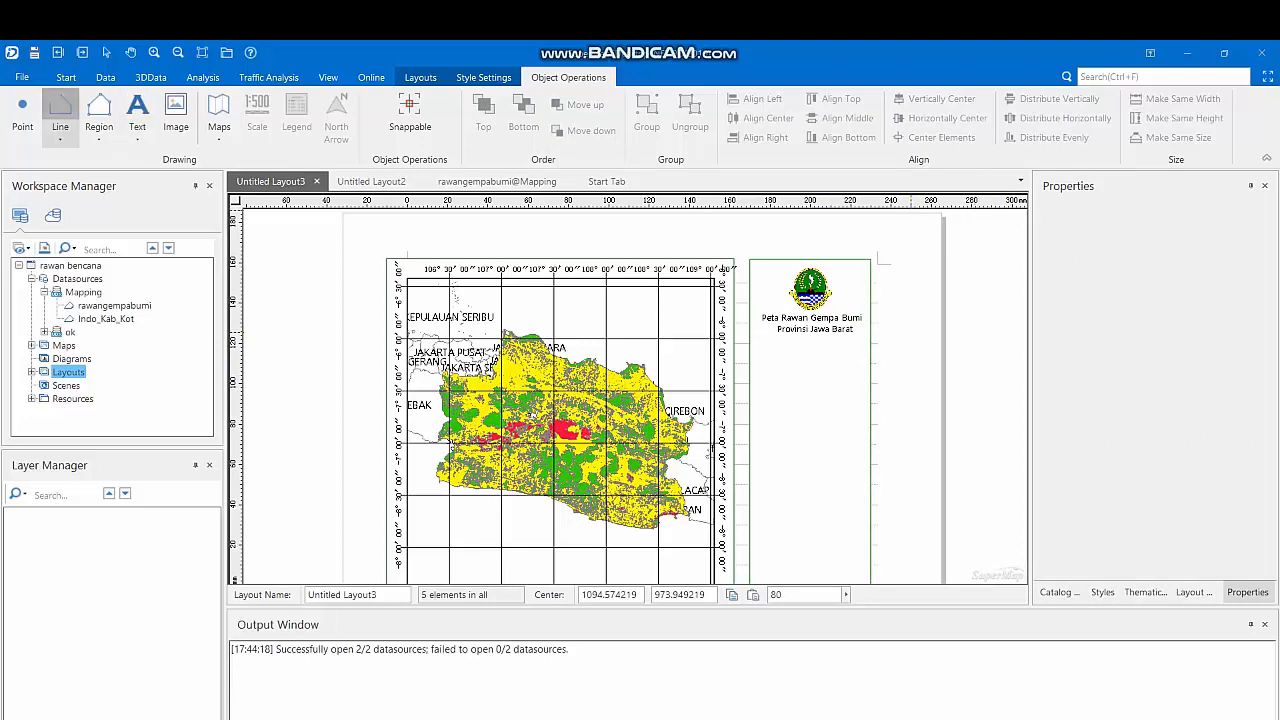
Step: Draw a horizontal dividing line beneath the title across the full width of the side rectangle
click(60, 127)
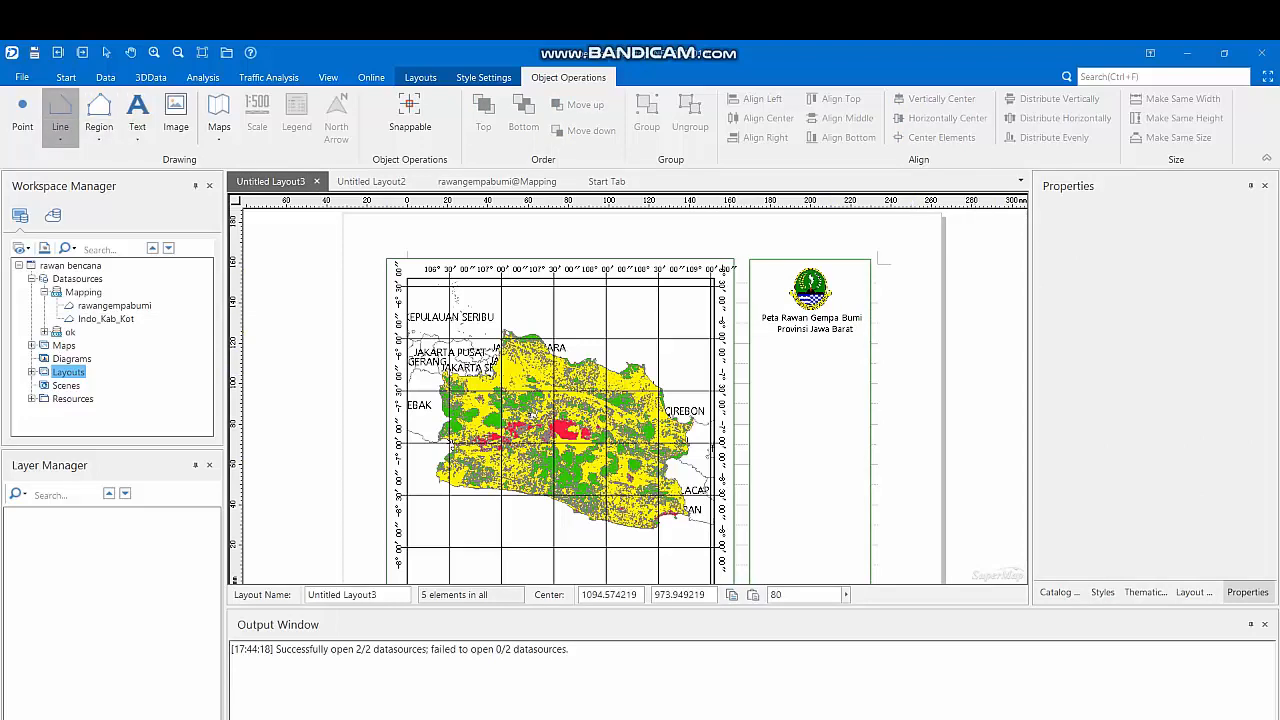
click(60, 133)
click(77, 187)
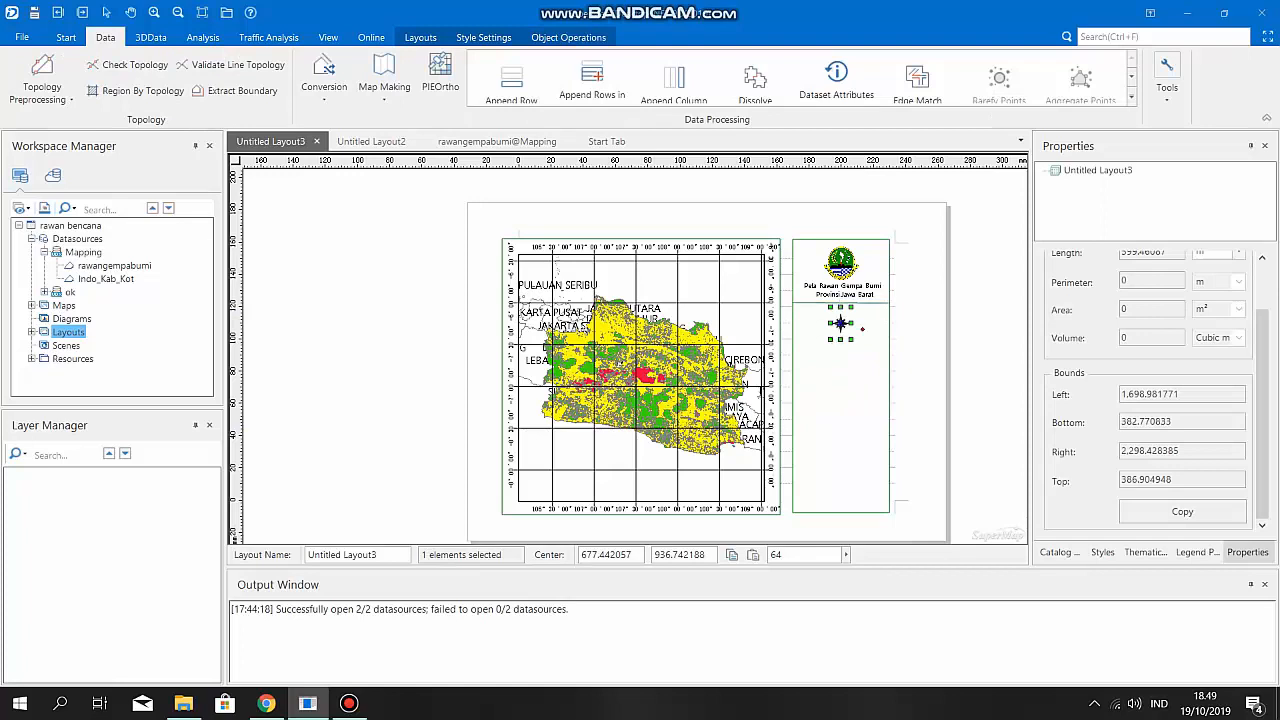
Step: Move the north arrow up to just below the dividing line and nudge the scale bar beneath it to the right
drag(841, 324, 841, 317)
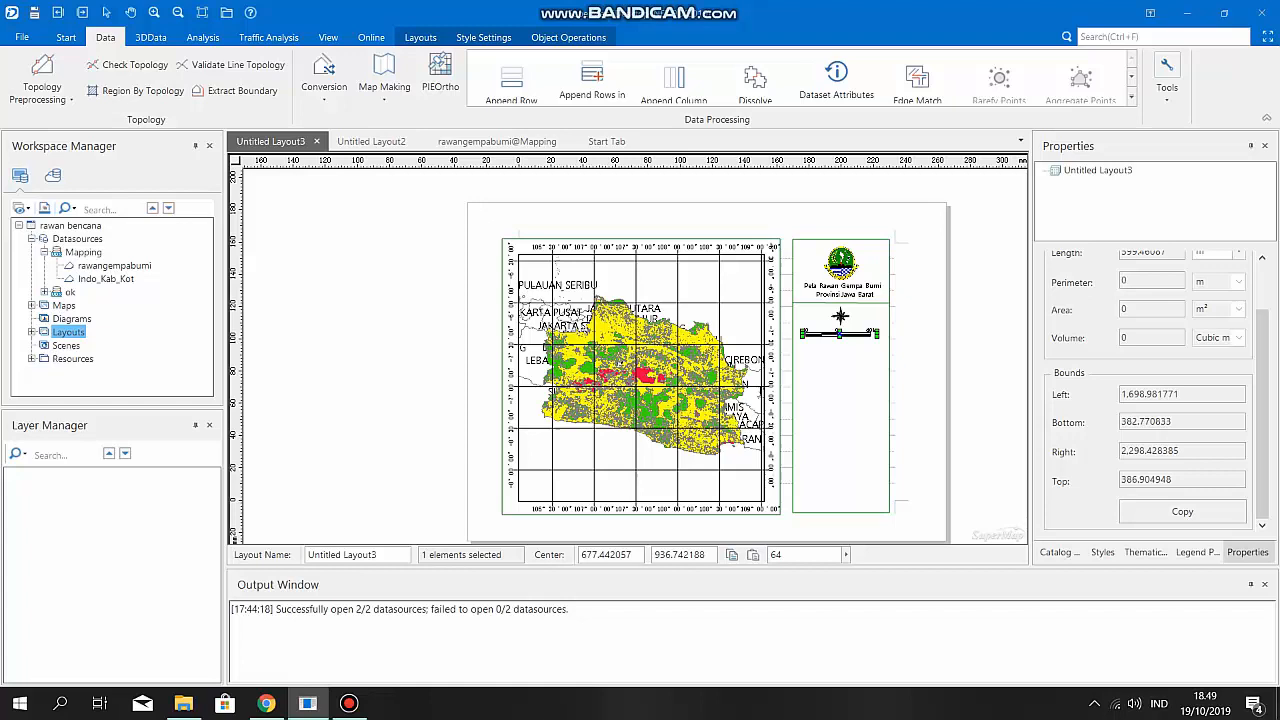
key(Right)
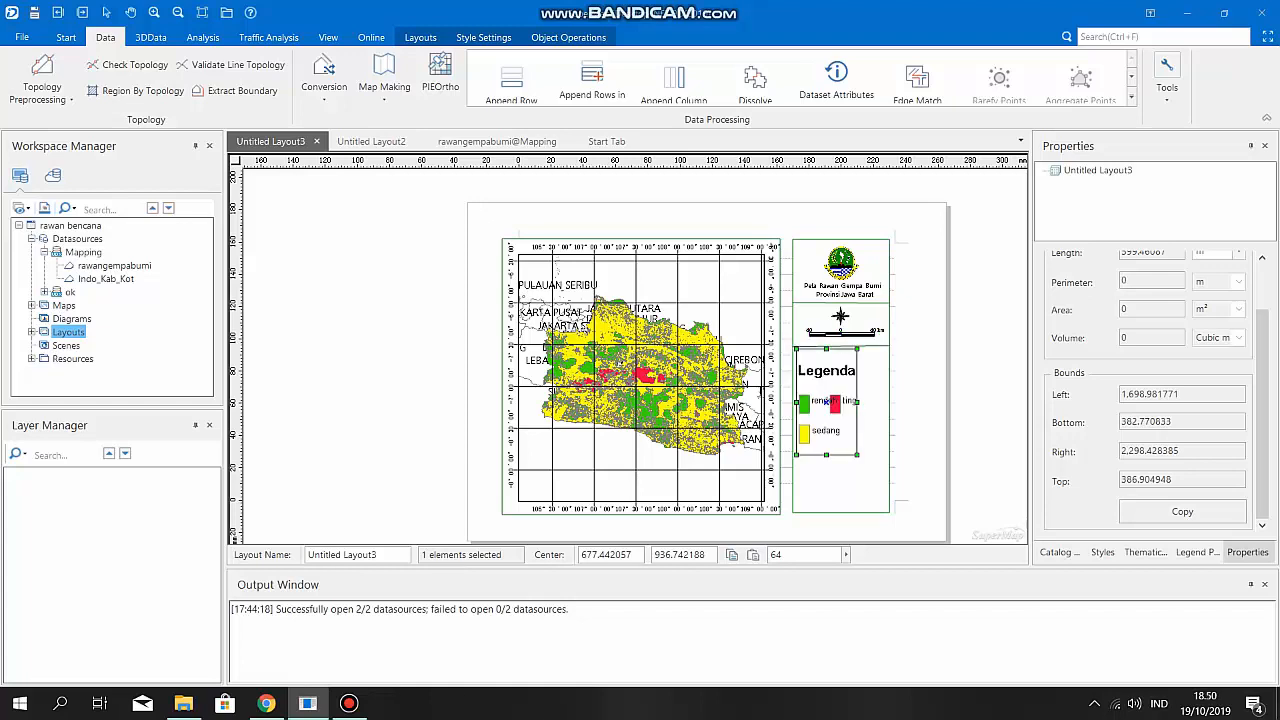
Step: Resize the legend to about 55 by 50 mm to fit the side rectangle, and paste a dividing line below it
drag(857, 402, 887, 402)
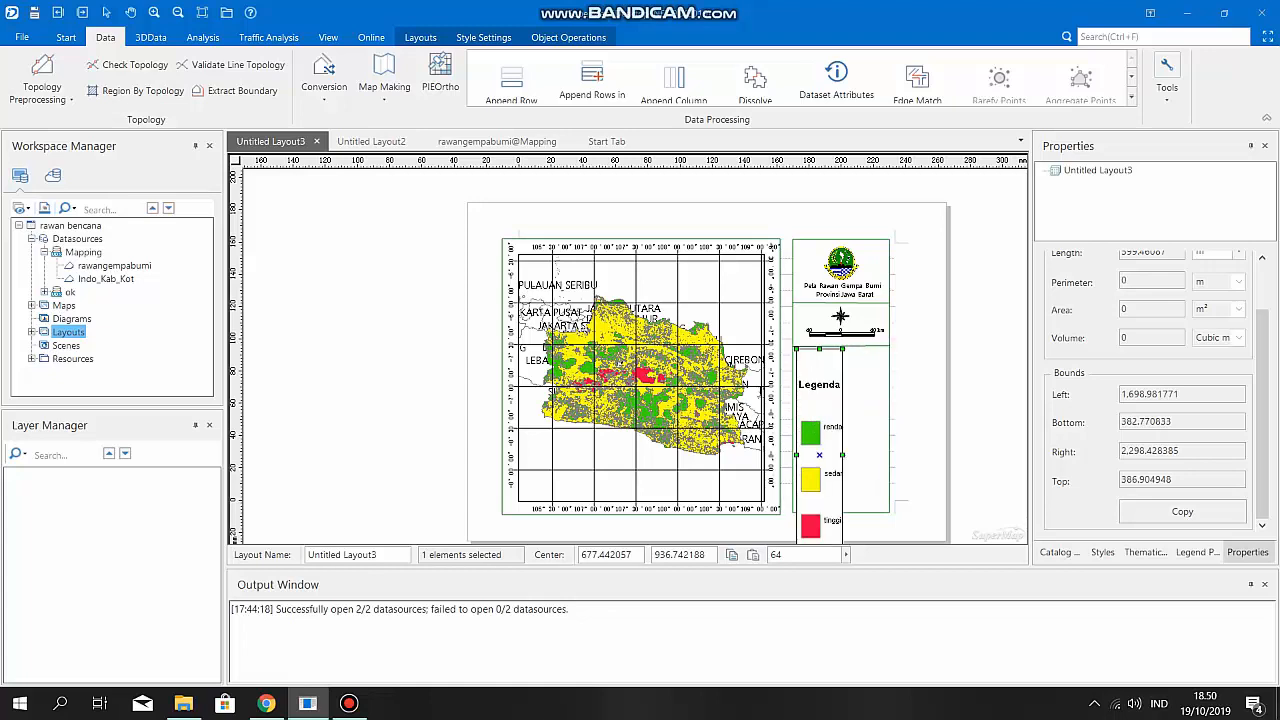
drag(842, 455, 886, 455)
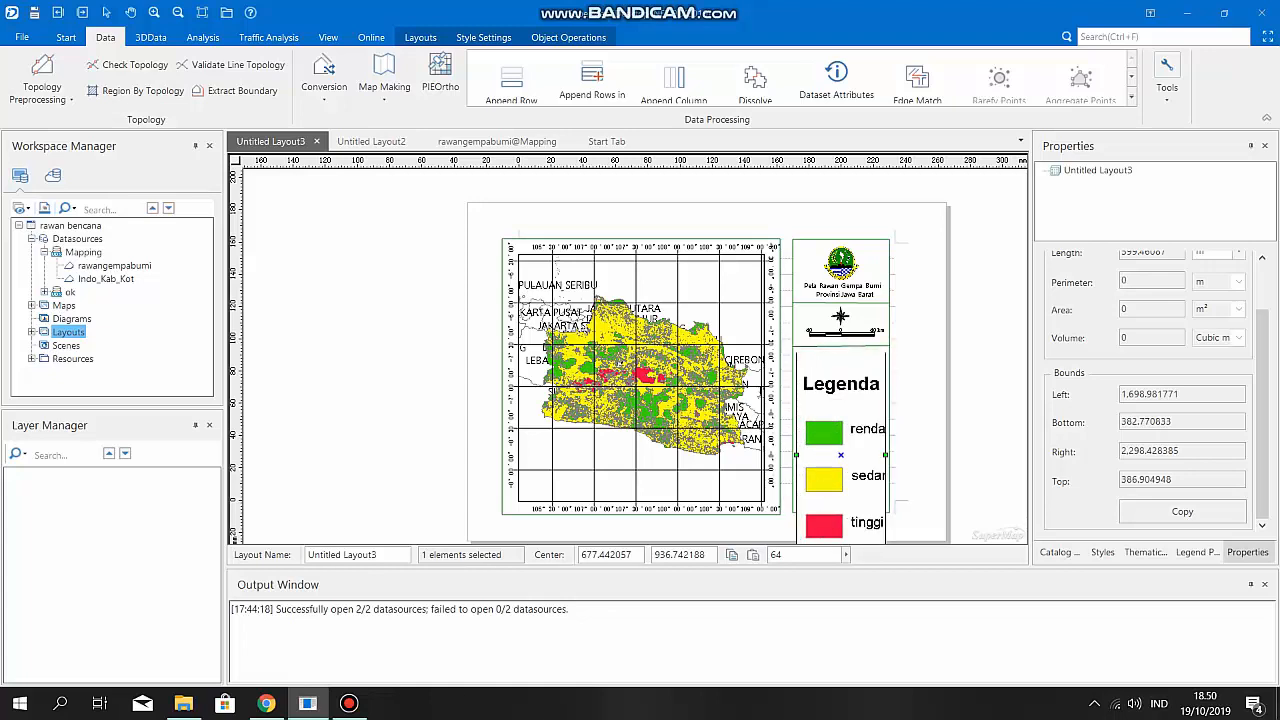
drag(841, 348, 840, 390)
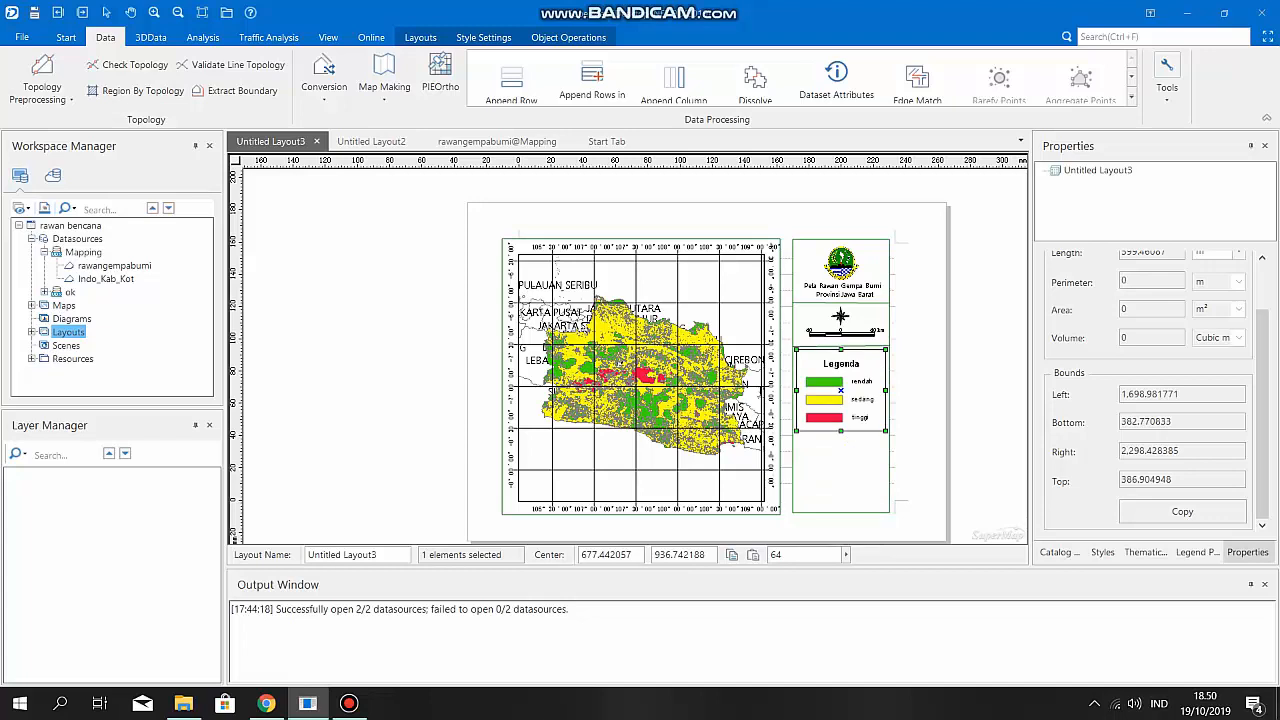
key(ctrl+v)
click(983, 383)
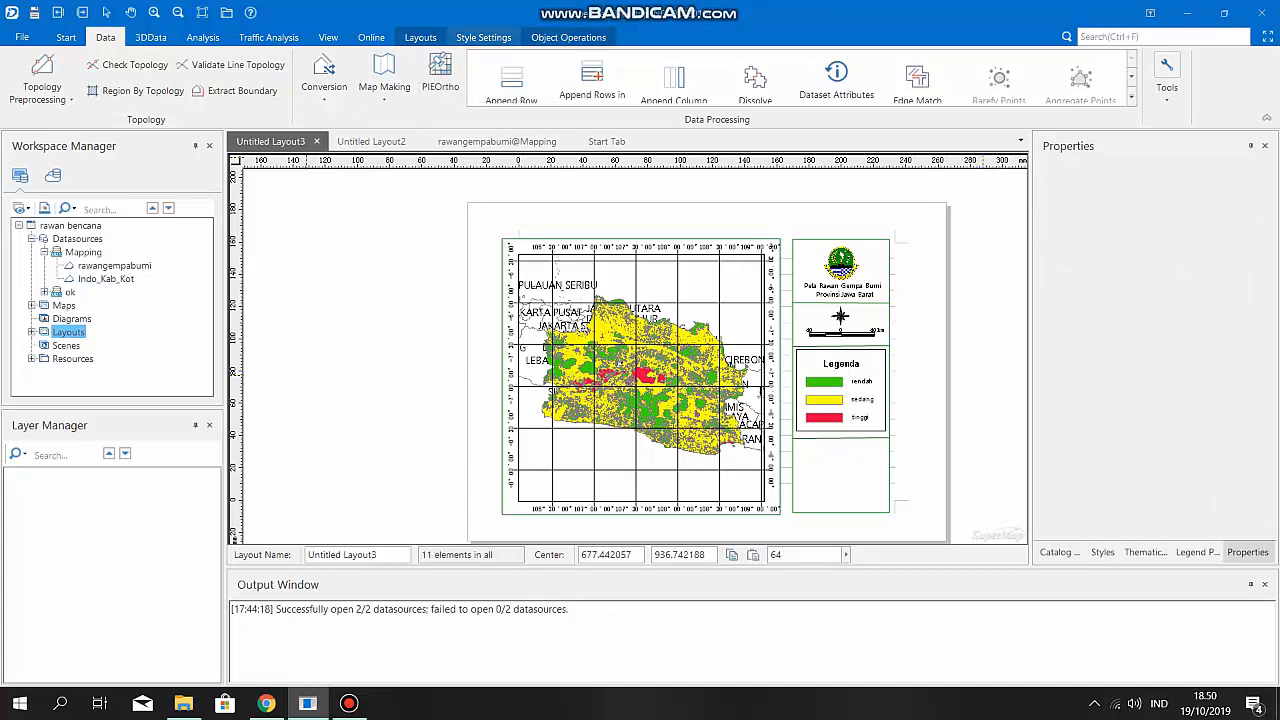
Step: Insert the picture upi logo.jpg from D:\Supermap, about 15 by 15 mm, in the empty box below the legend
click(568, 37)
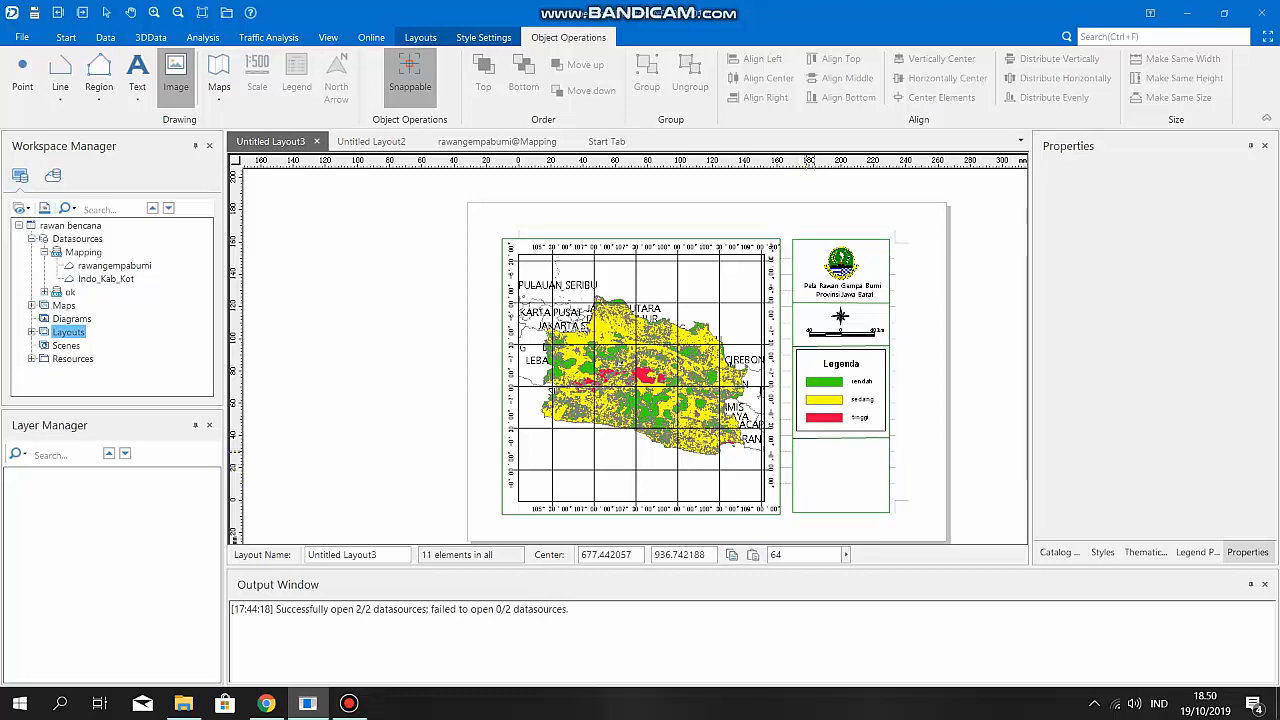
drag(827, 440, 850, 462)
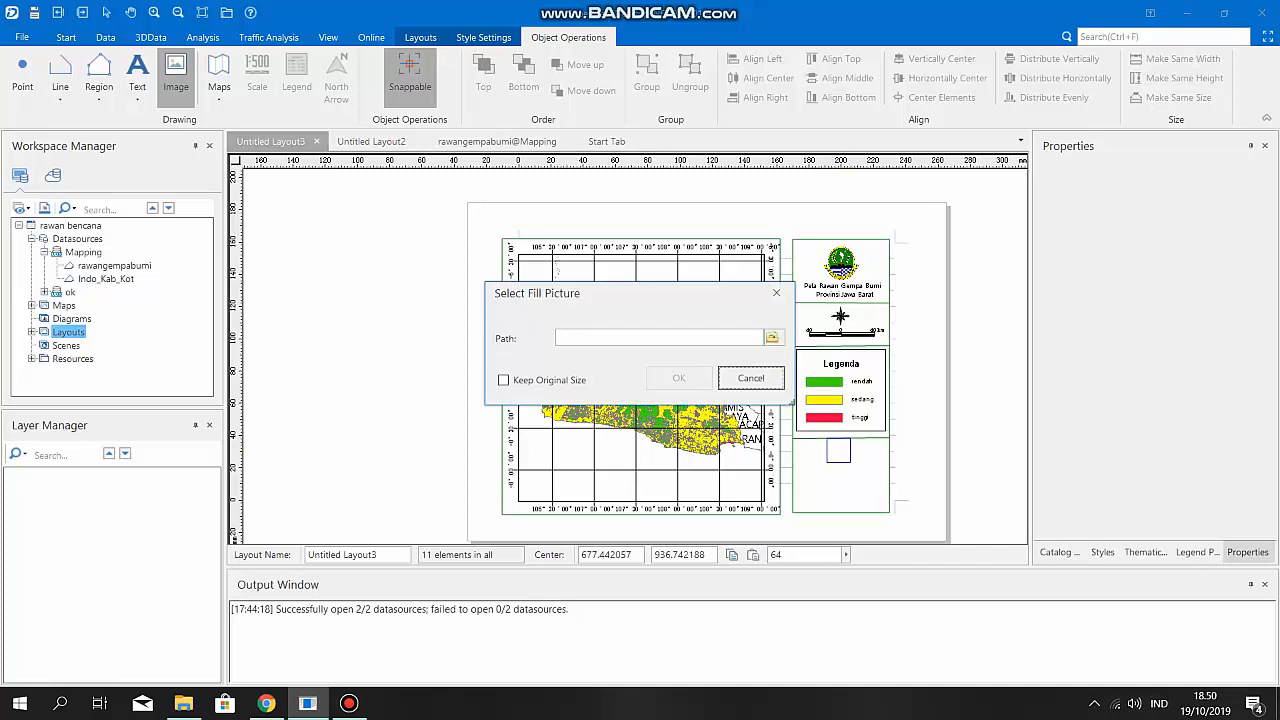
click(773, 338)
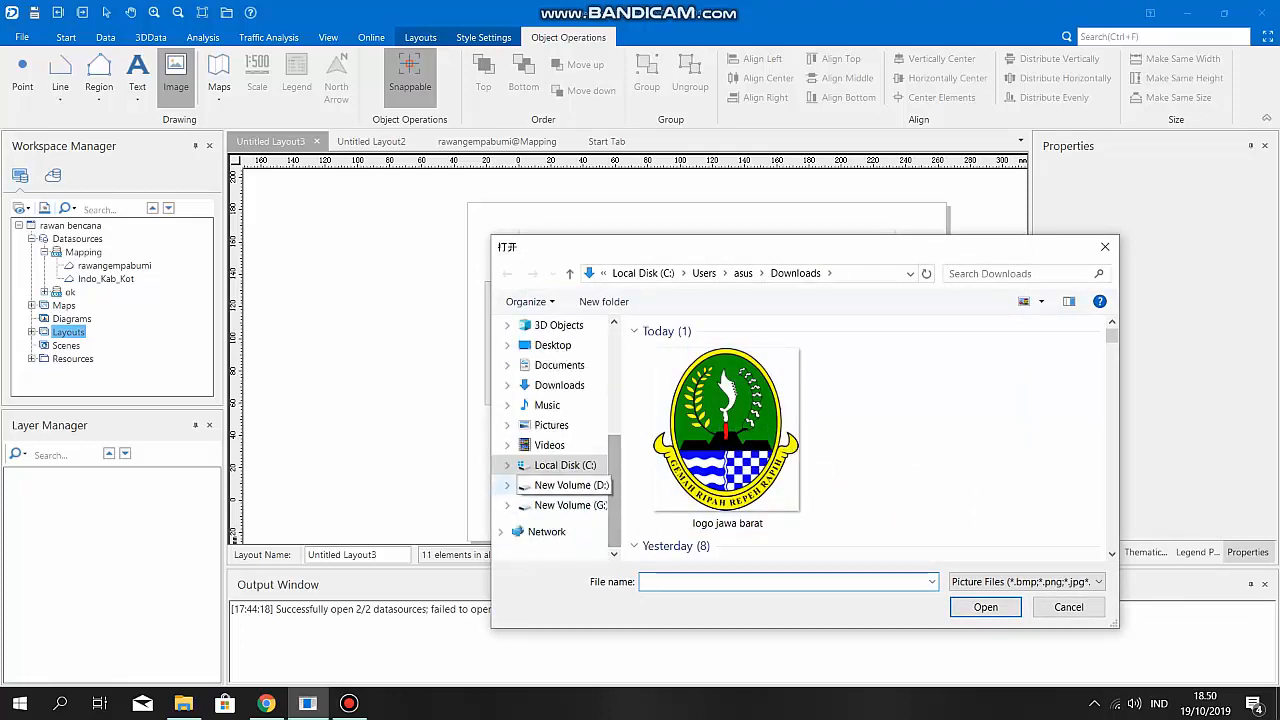
click(568, 485)
scroll(760, 440, down, 2)
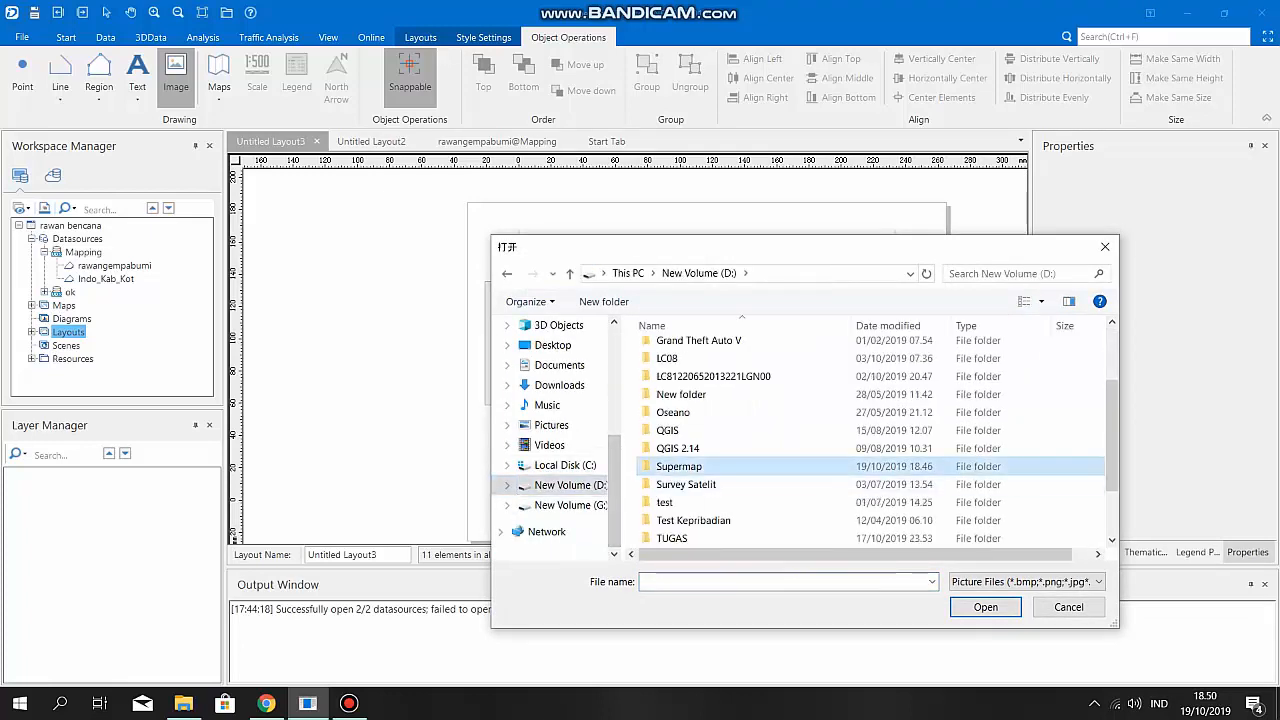
double_click(679, 466)
click(776, 370)
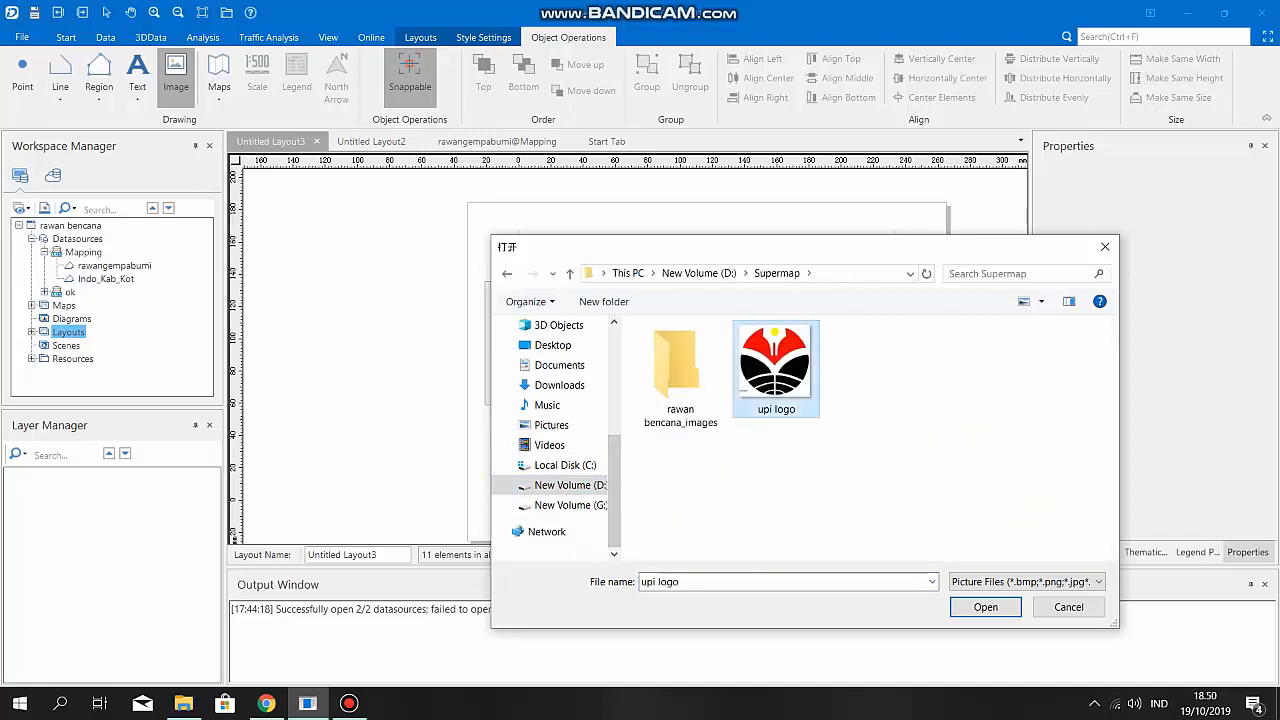
click(985, 607)
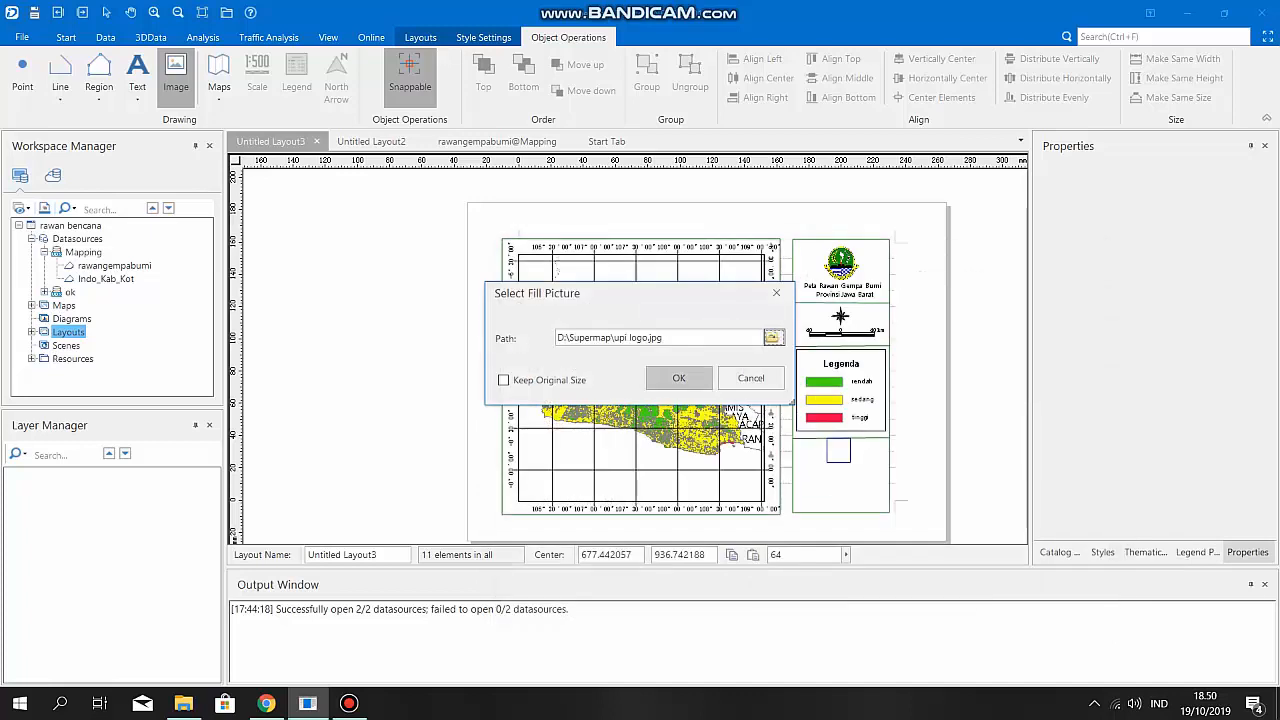
click(678, 378)
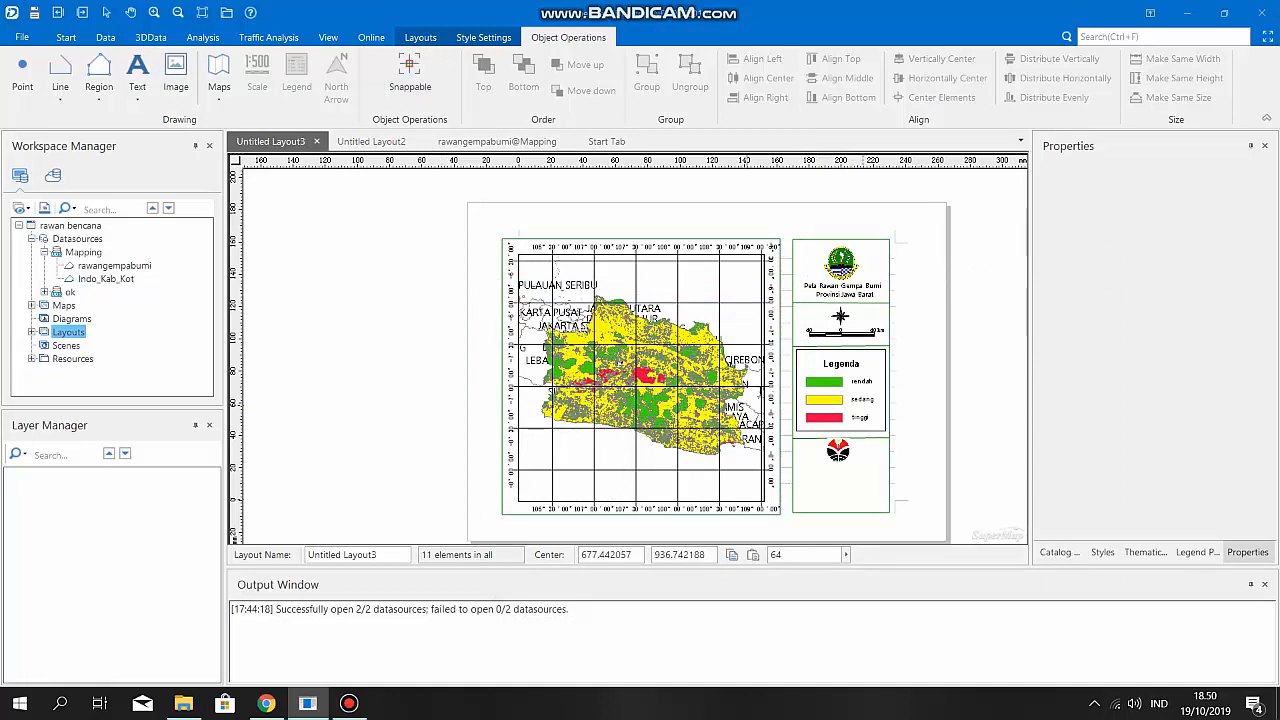
Step: Move the UPI logo to the upper-left corner of the box below the legend
click(838, 452)
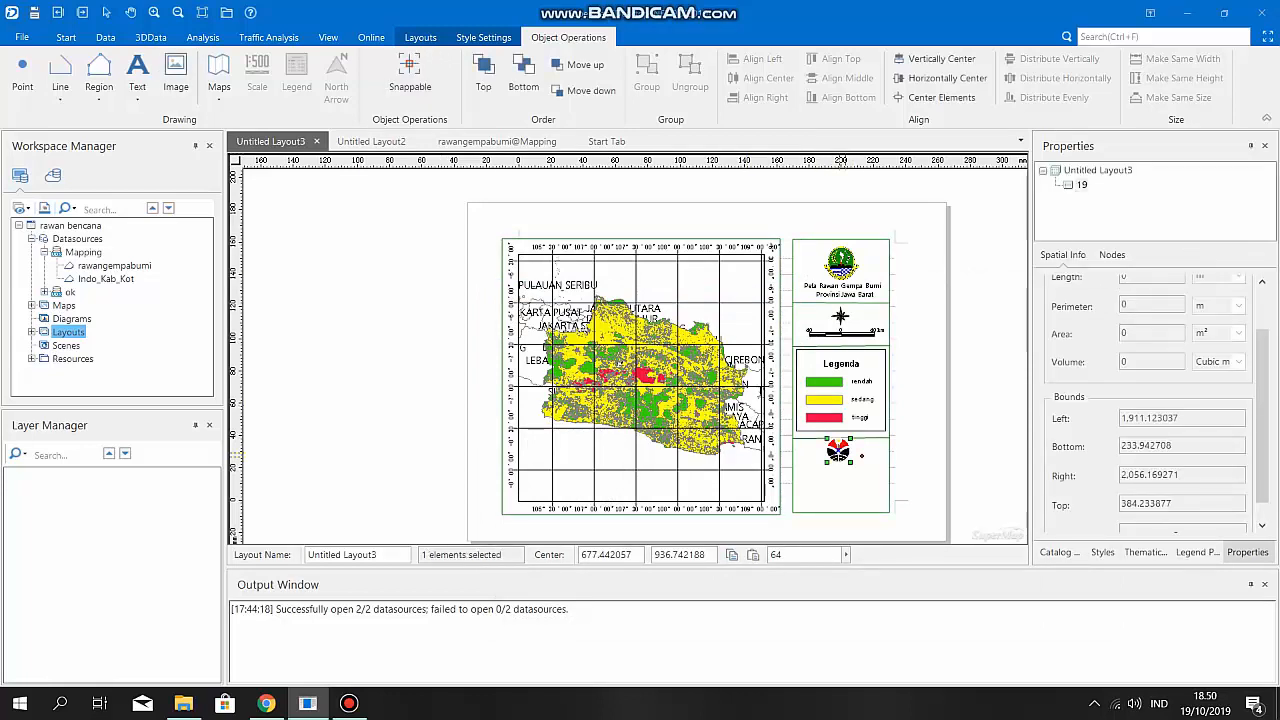
drag(840, 453, 814, 459)
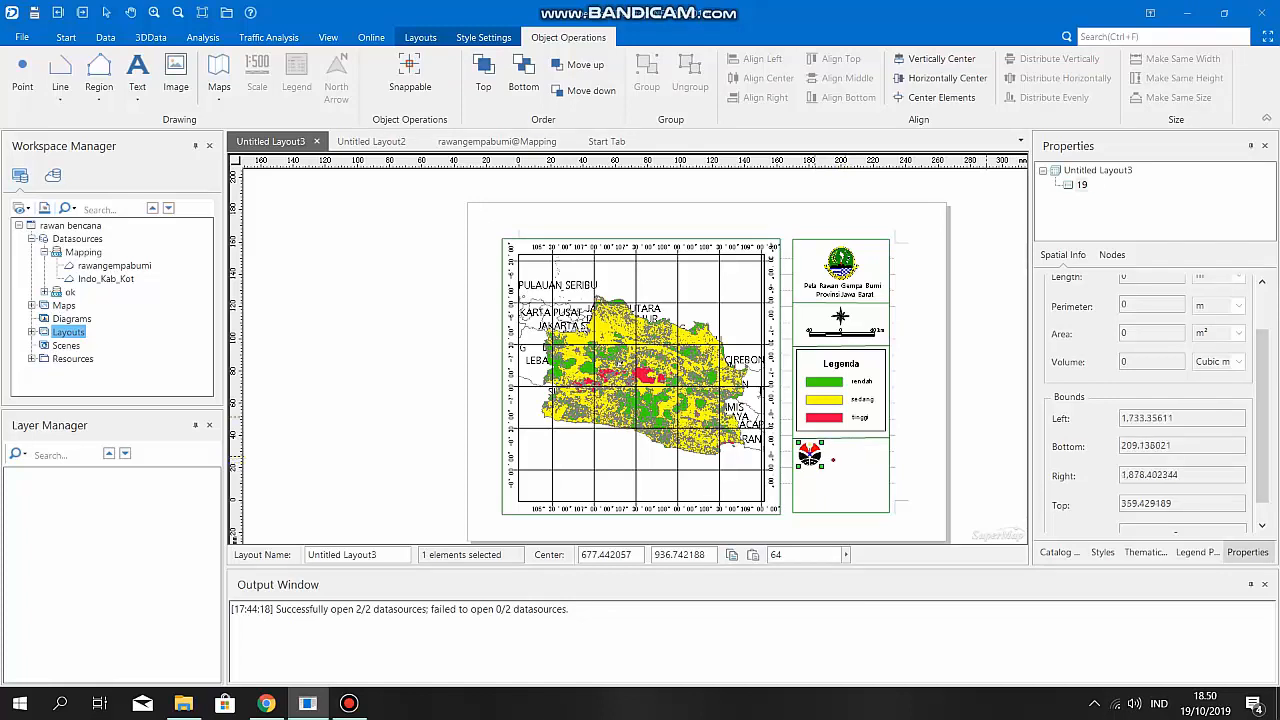
click(984, 416)
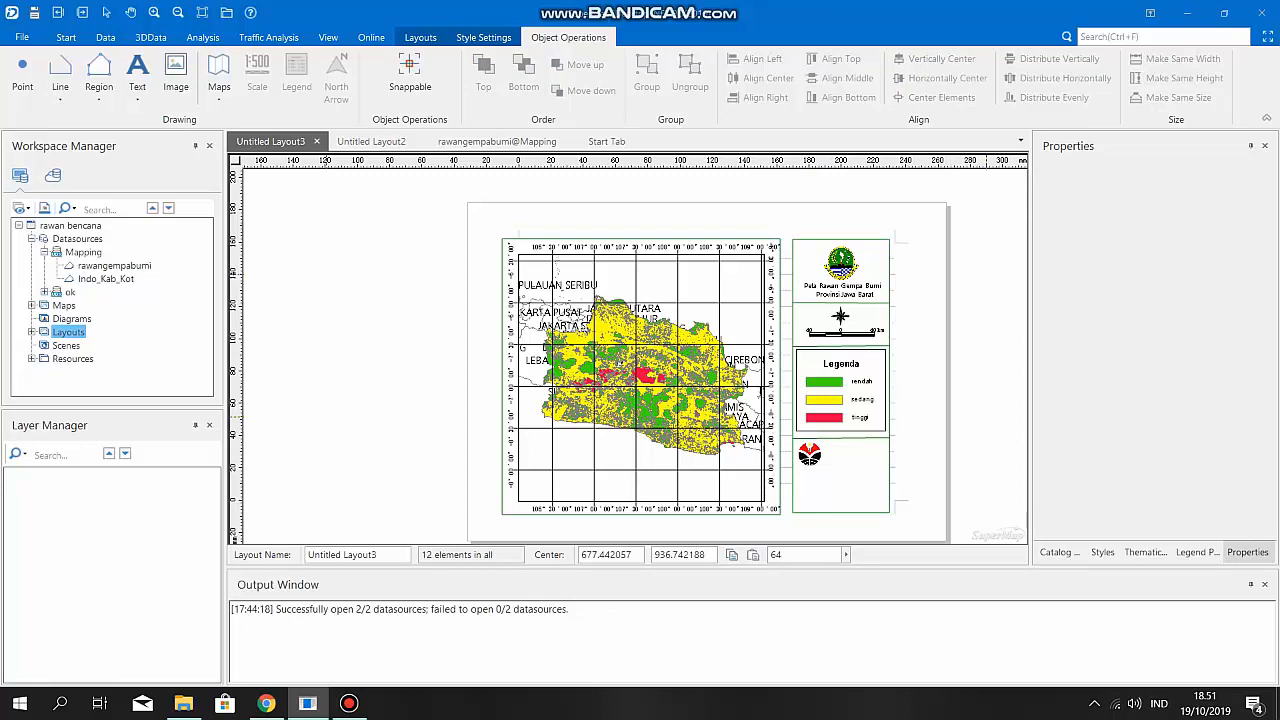
Step: Add a text block beside the UPI logo beginning with the lines "Program Studi Sains Informasi Geografi" and "Departemen Pendidikan Geografi"
click(137, 75)
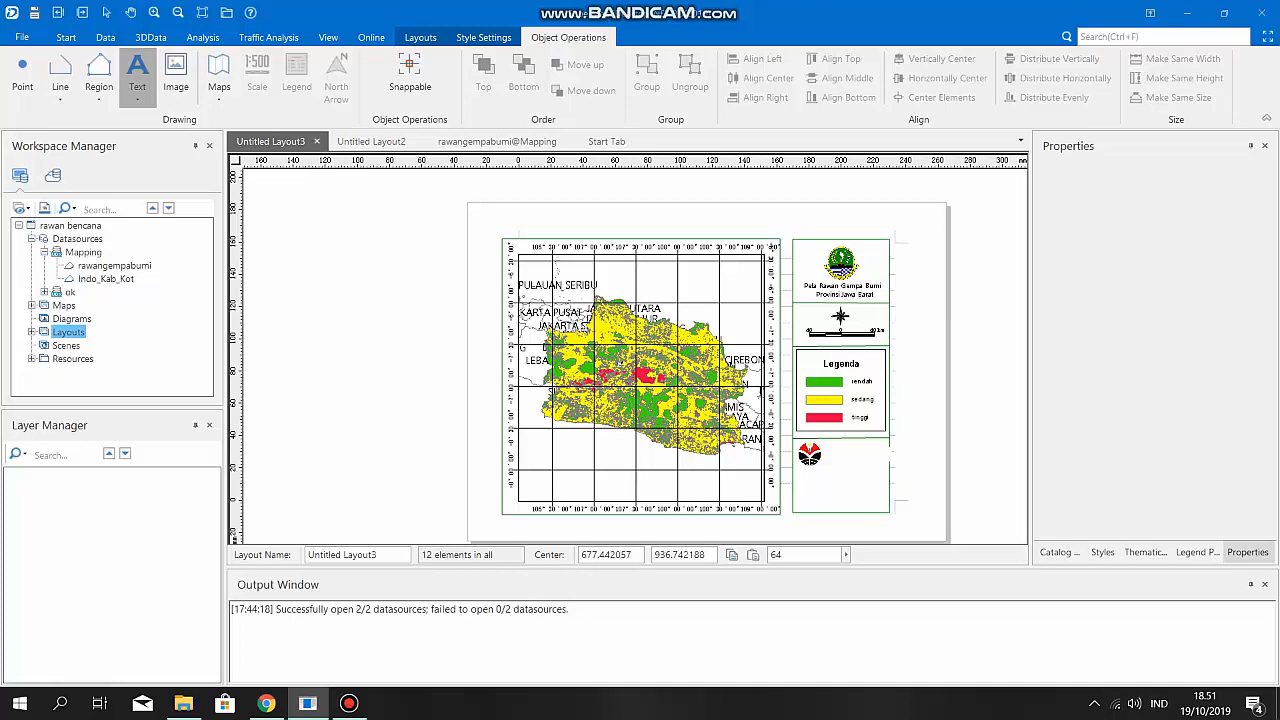
text(Program Studi S)
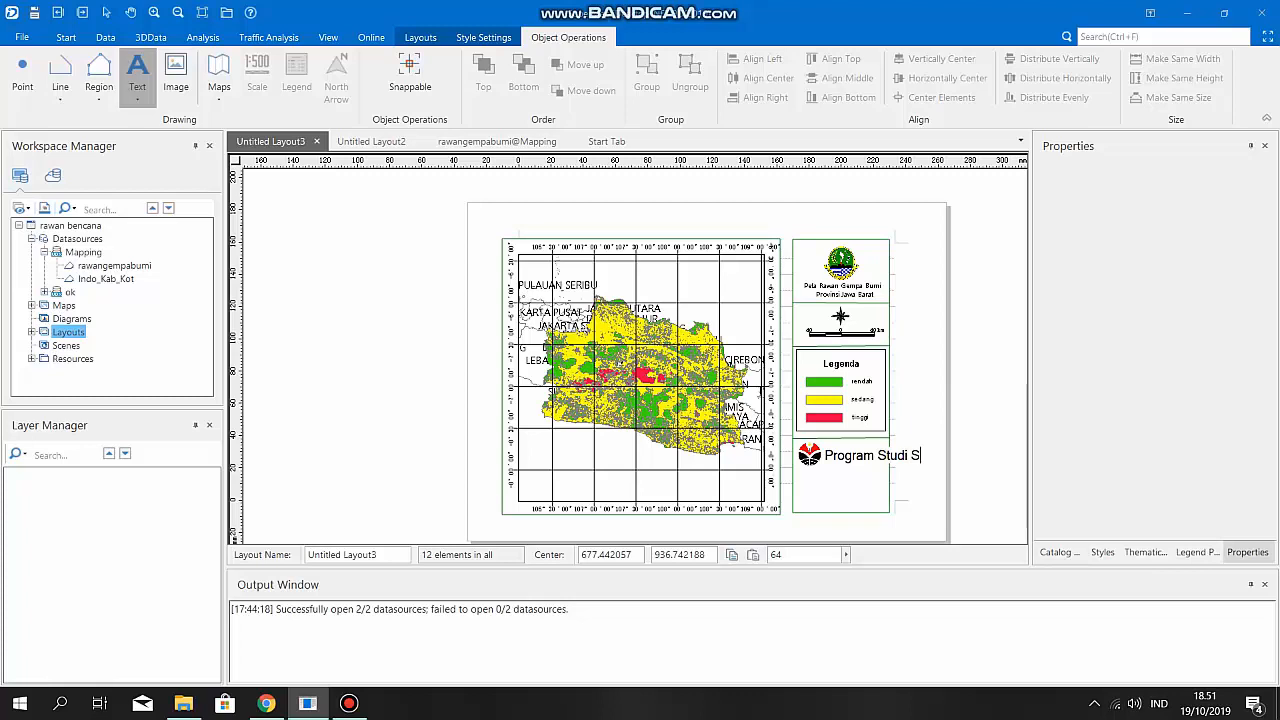
text(ains Informasi Geo)
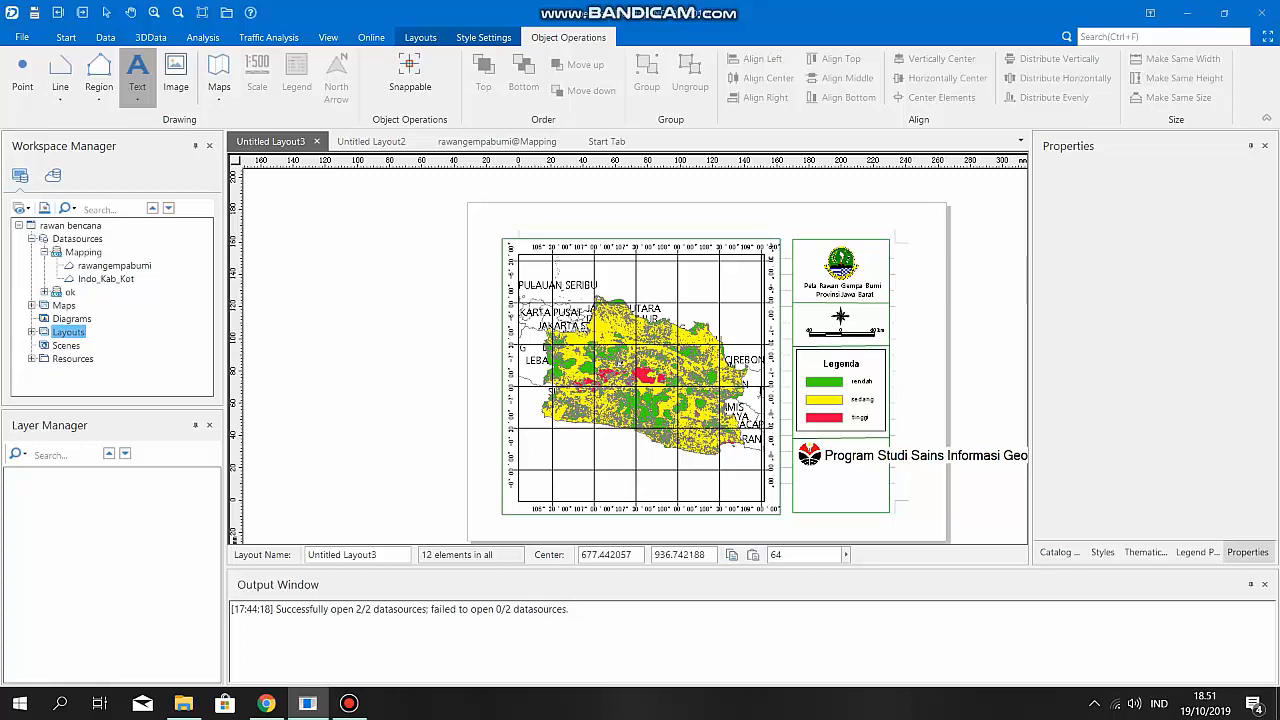
key(Return)
text(Departemen Pendidi)
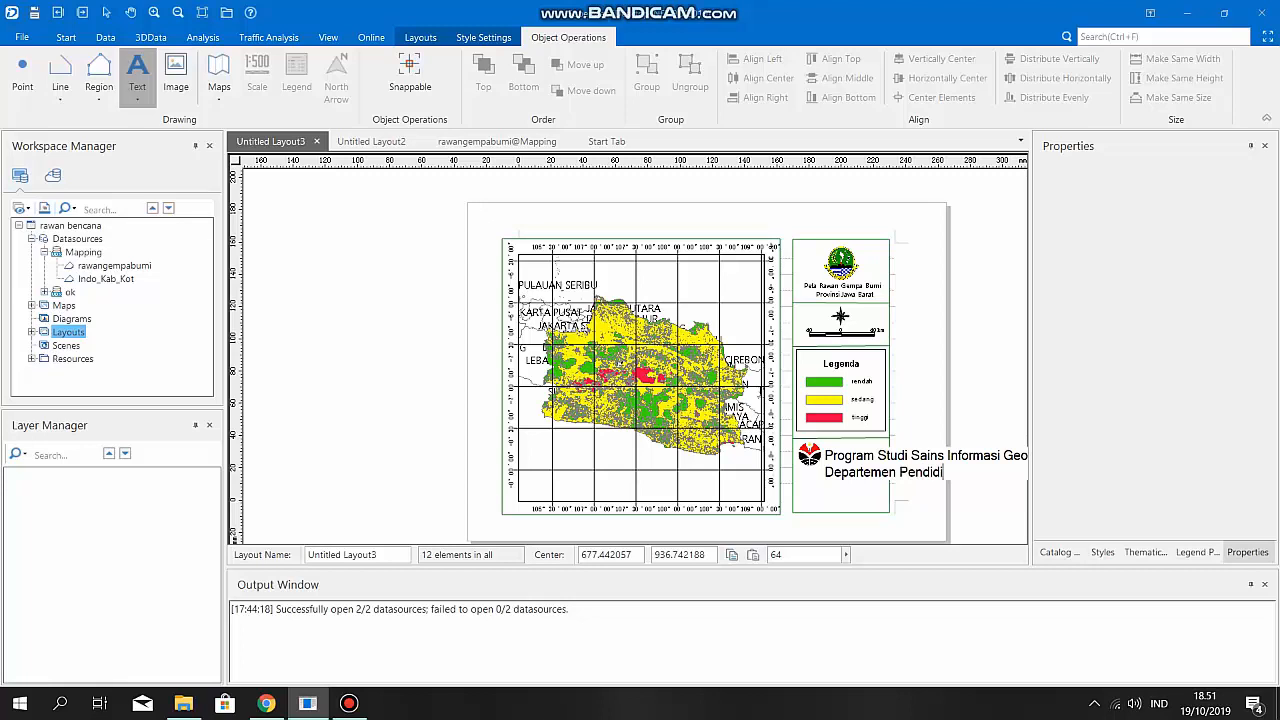
text(kan Geografi)
key(Return)
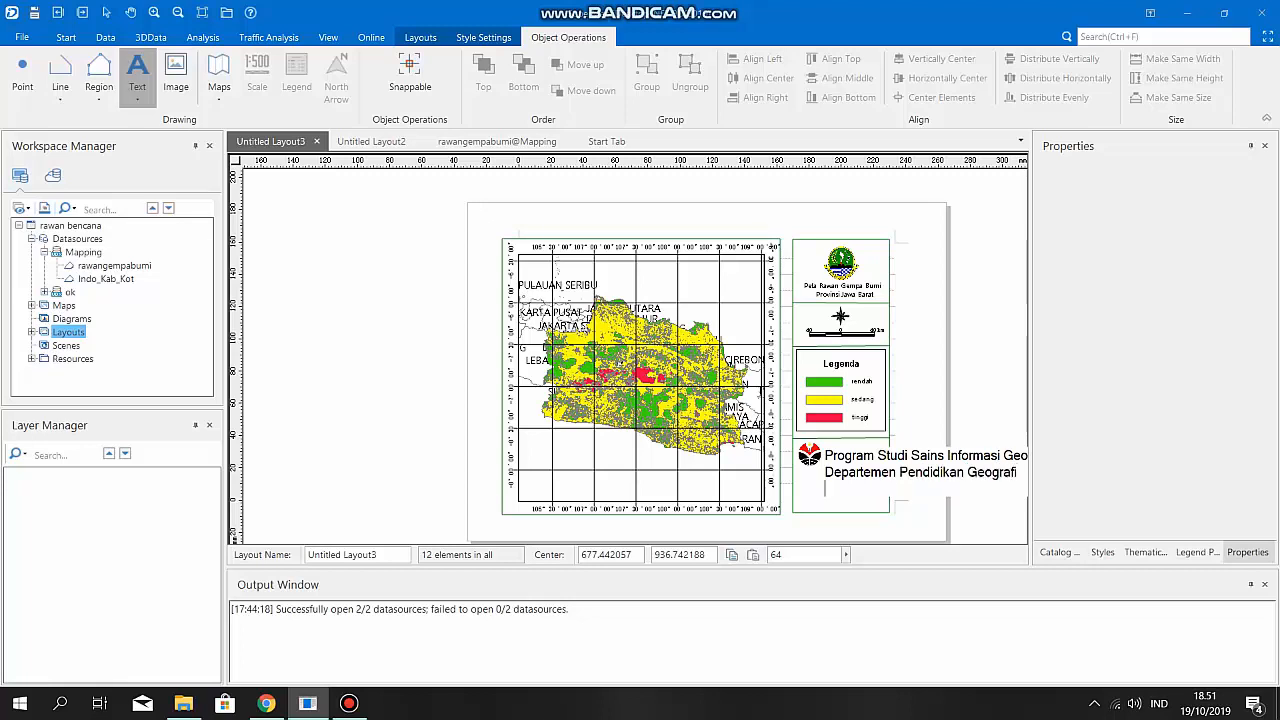
Step: Complete the text block with the lines "Fakultas Pendidikan Ilmu Pengetahuan Sosial" and "Universitas Pendidikan Indonesia"
text(Universitas Pendidikan)
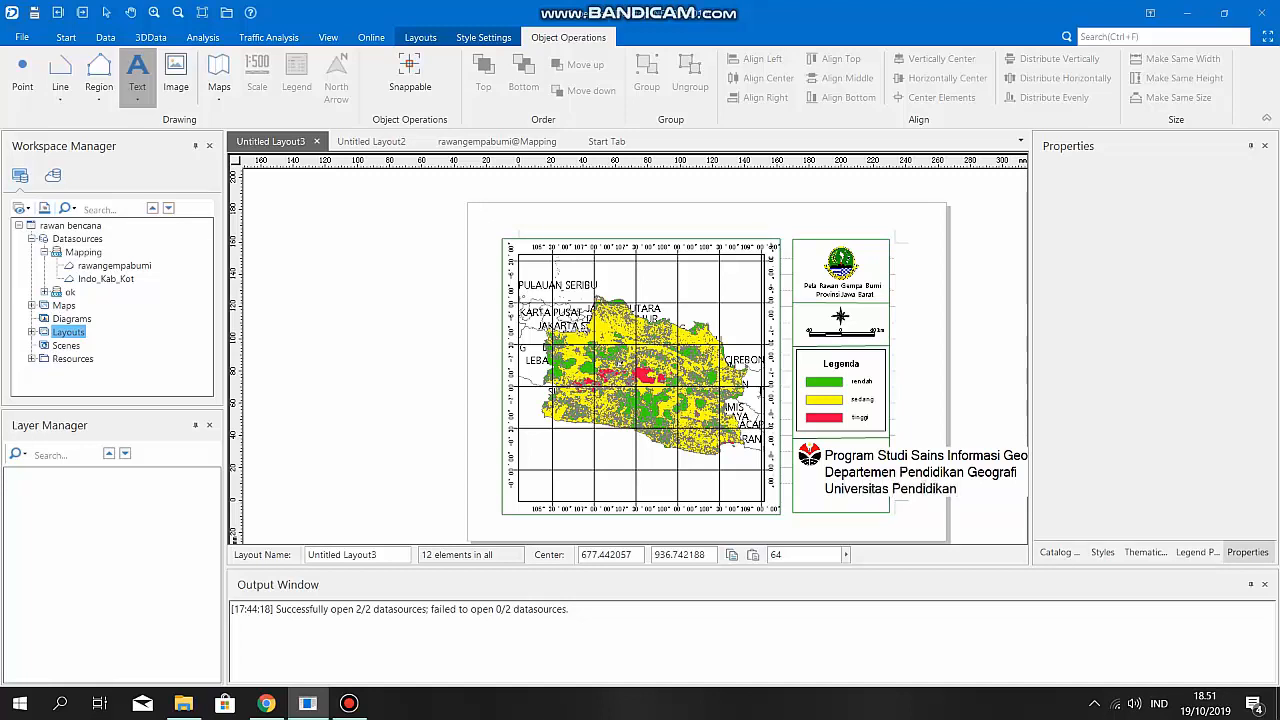
text( Indonesia)
key(Return)
text(Faku)
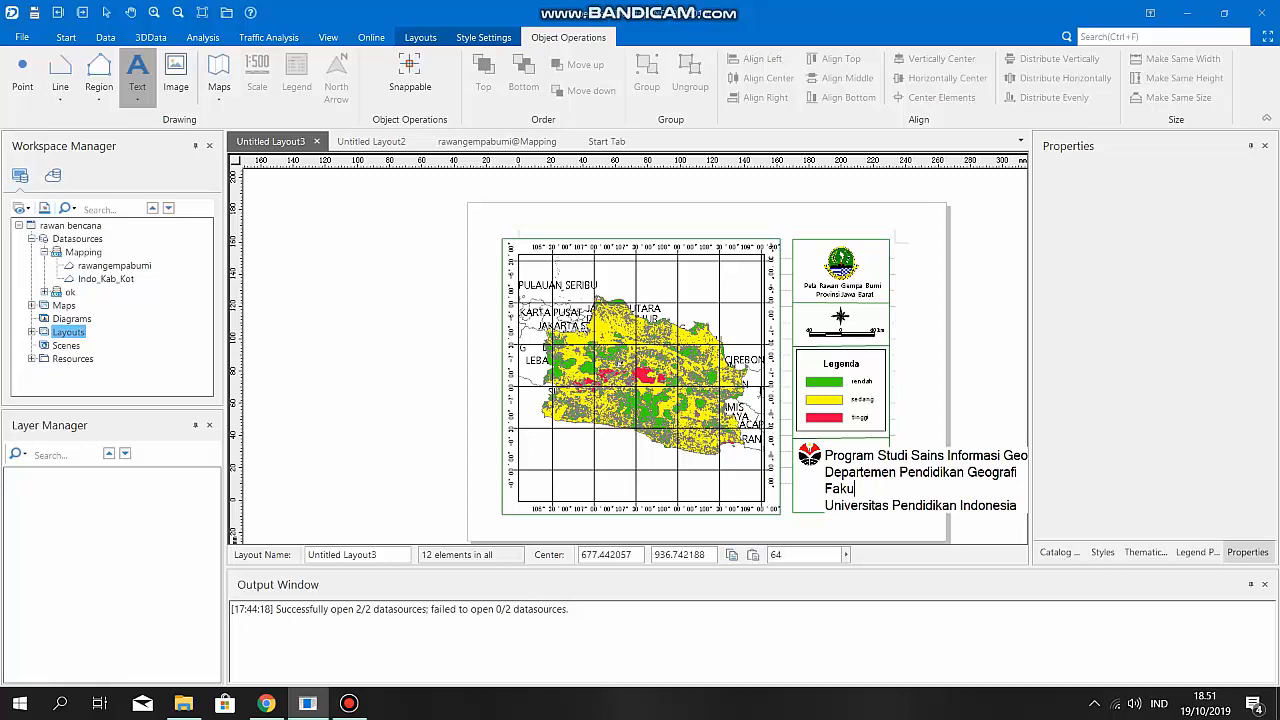
text(ltas Pendidikan Ilmu Penget)
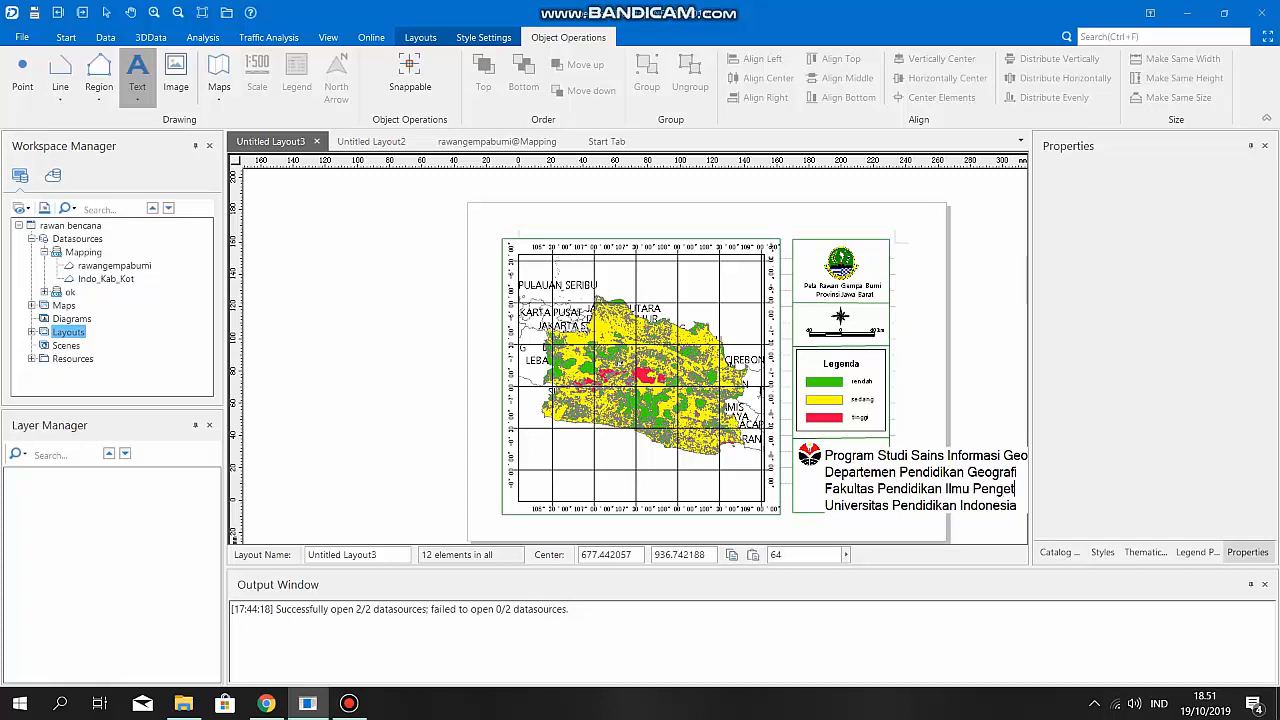
text(ah)
click(988, 399)
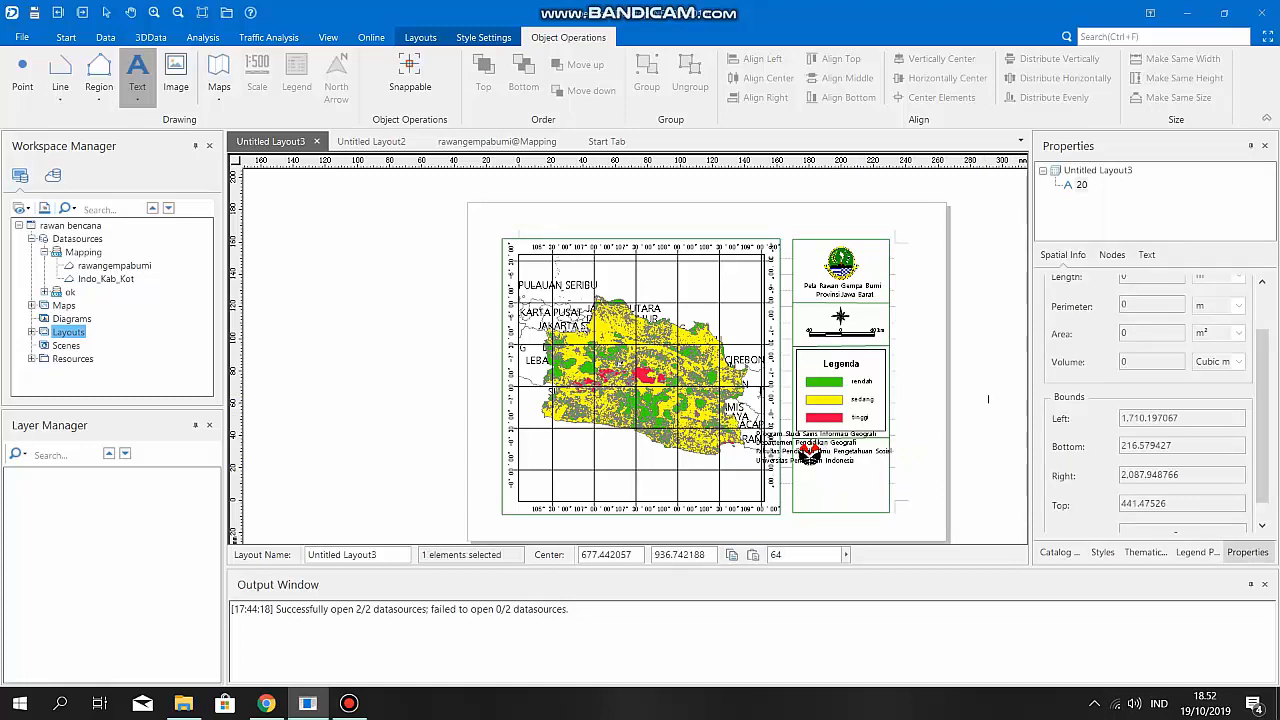
click(832, 447)
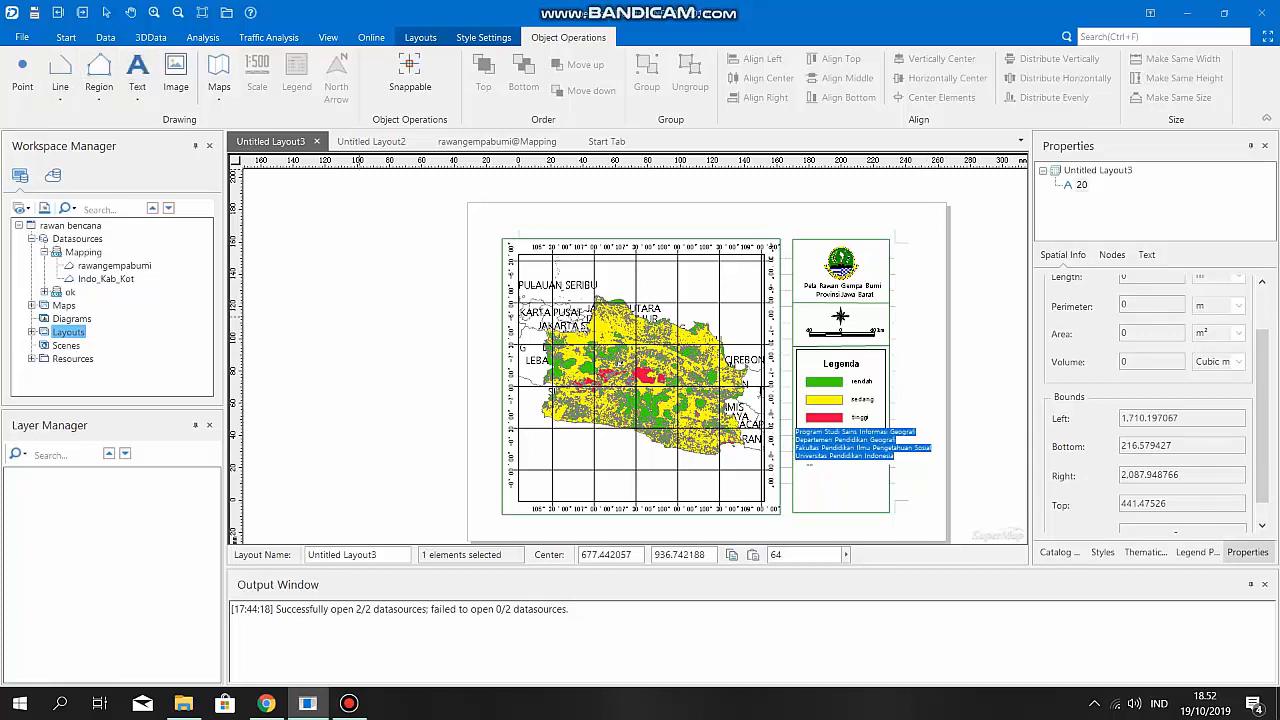
click(886, 440)
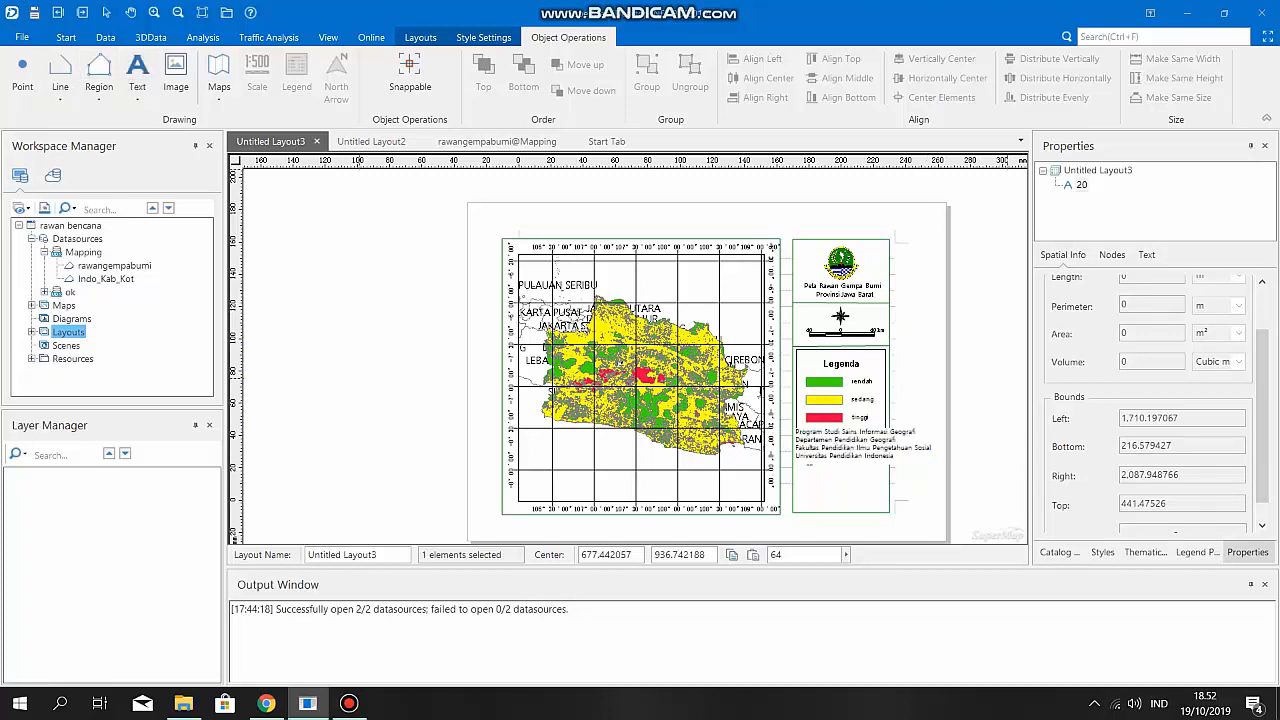
click(852, 486)
Step: Examine the institution text's spatial properties and the legend and thematic map settings for a font size option
click(852, 451)
right_click(852, 451)
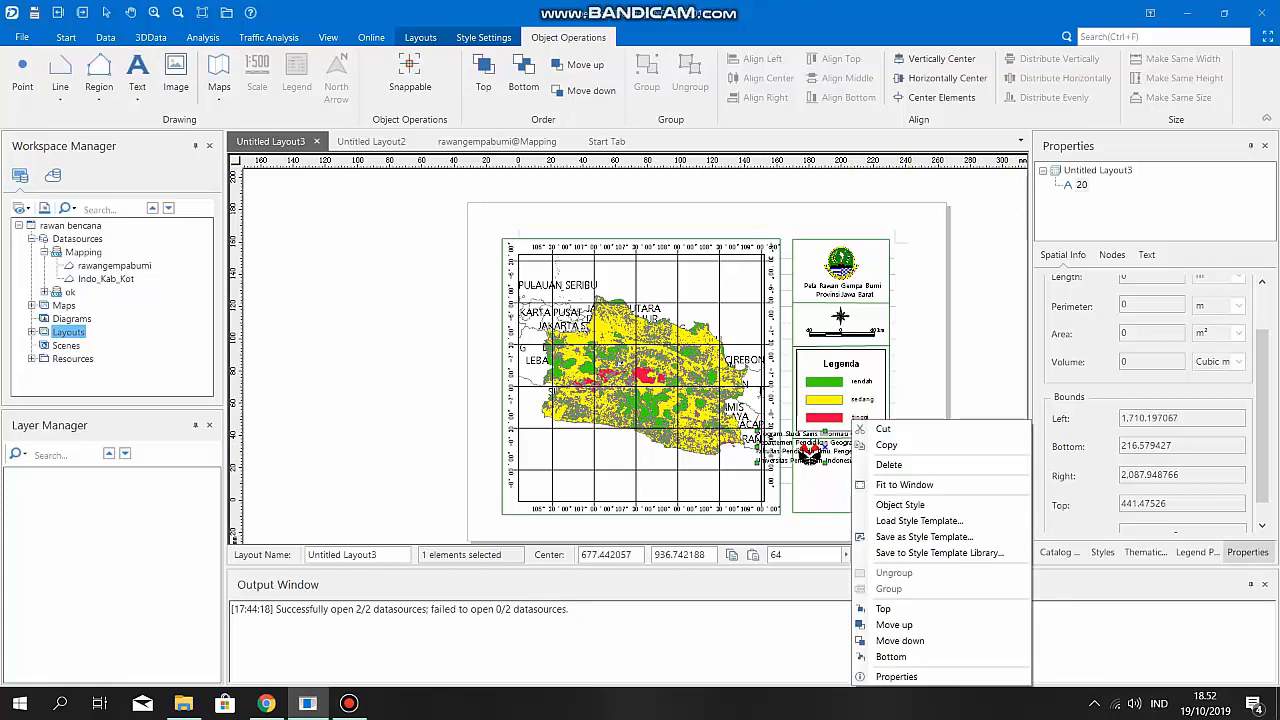
click(897, 677)
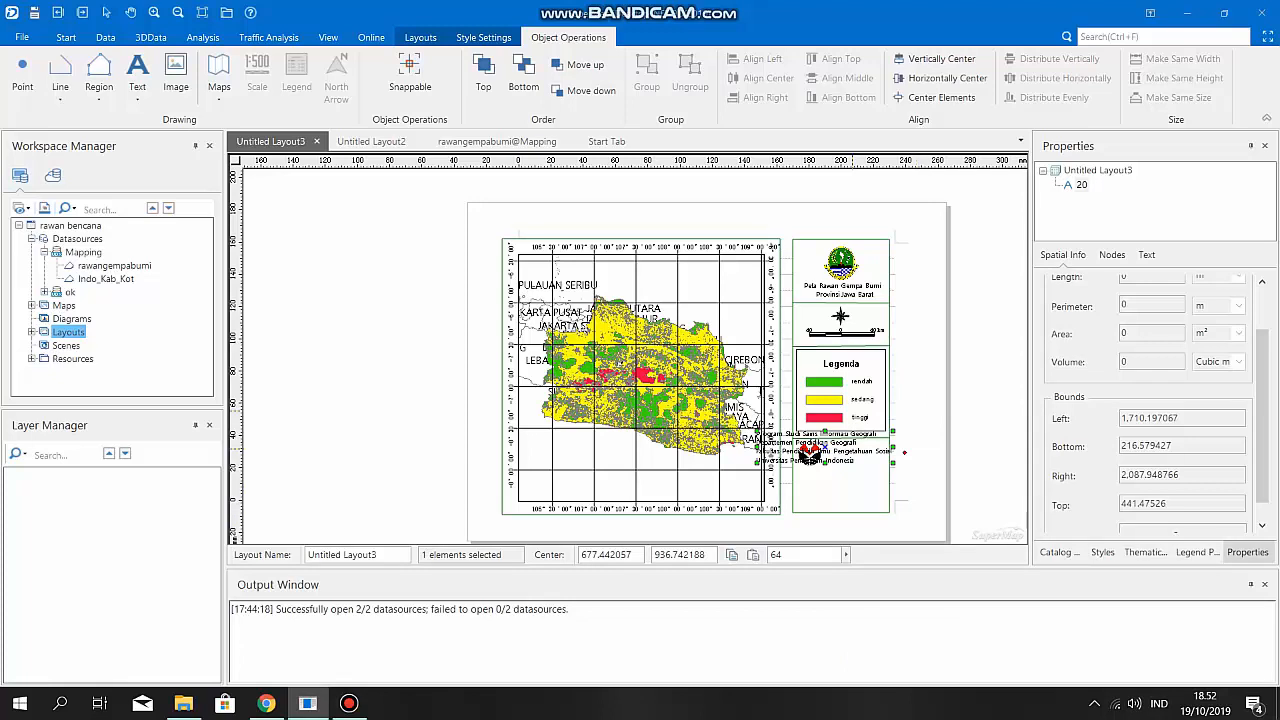
scroll(1150, 405, down, 1)
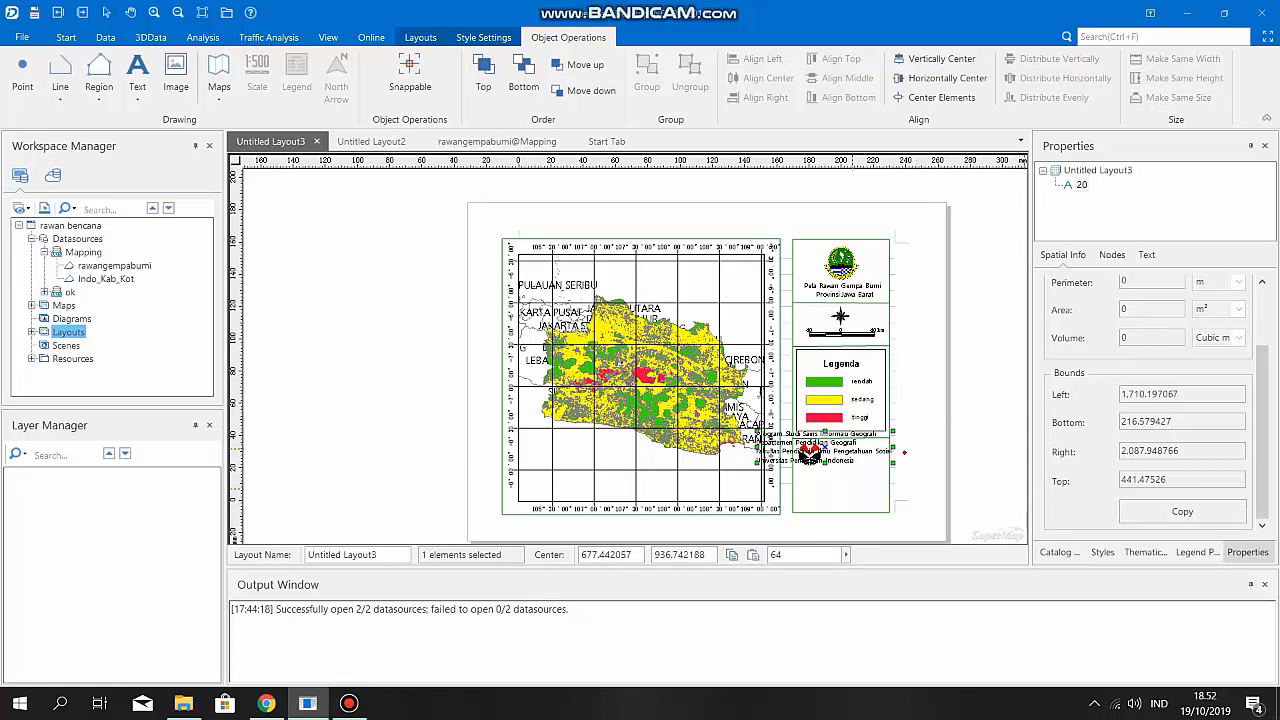
scroll(1150, 405, up, 2)
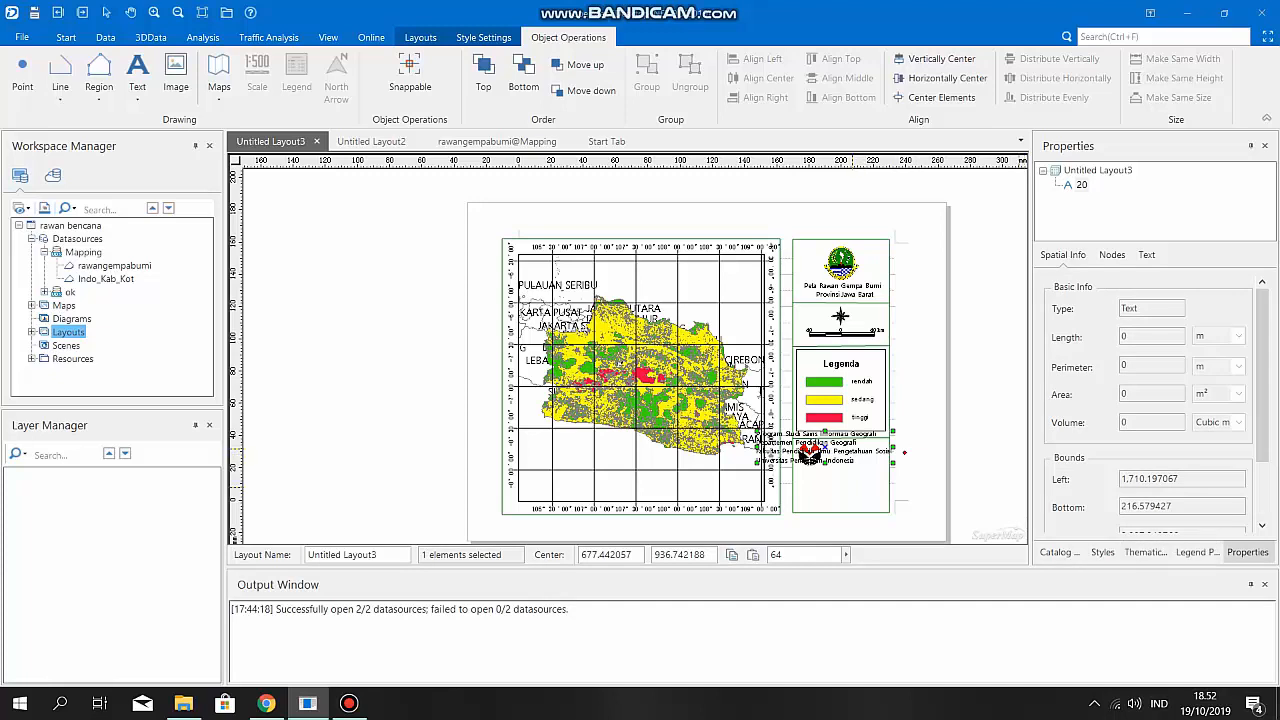
scroll(1150, 400, down, 1)
click(1197, 552)
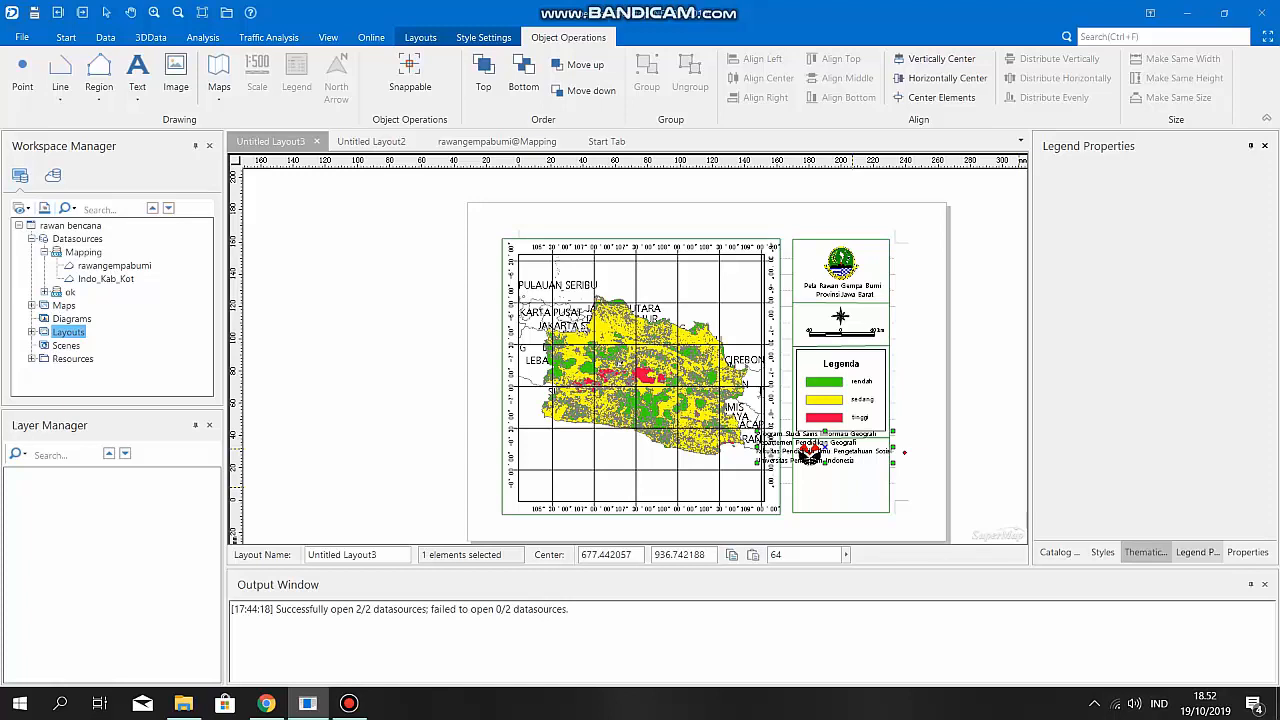
click(1145, 552)
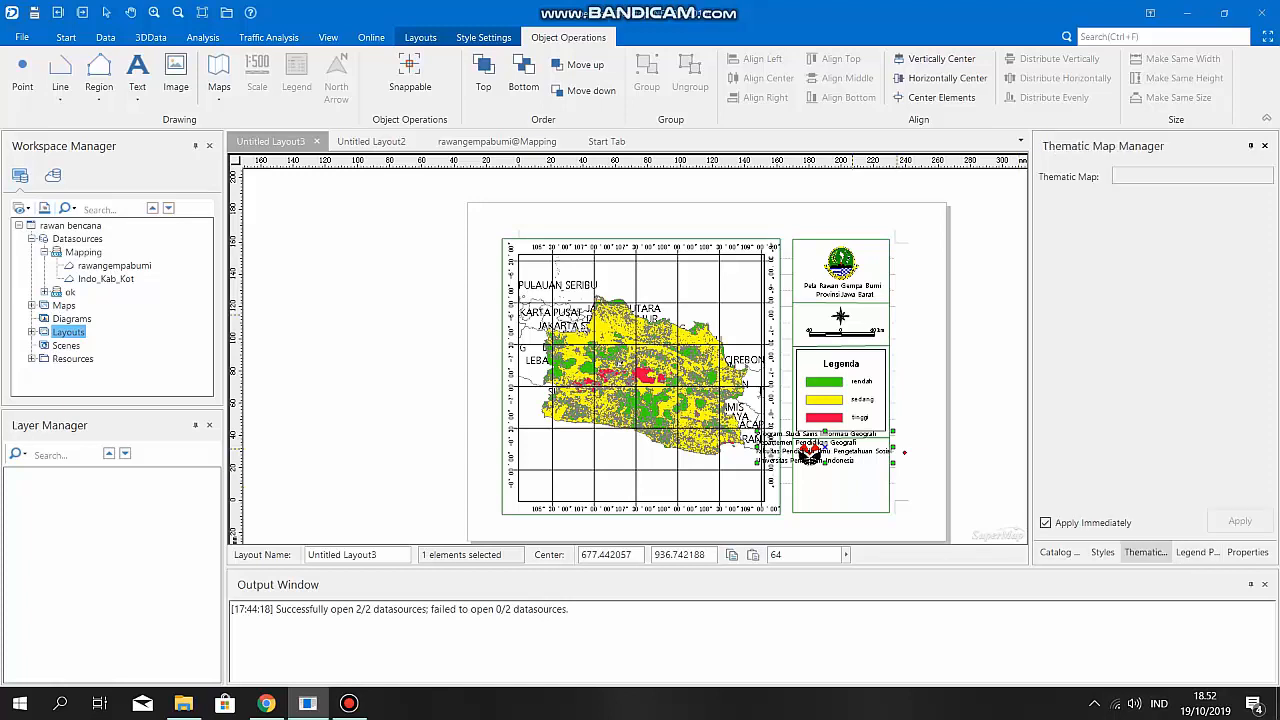
Step: Set the institution text's font size to 6.5 in its text properties
right_click(831, 417)
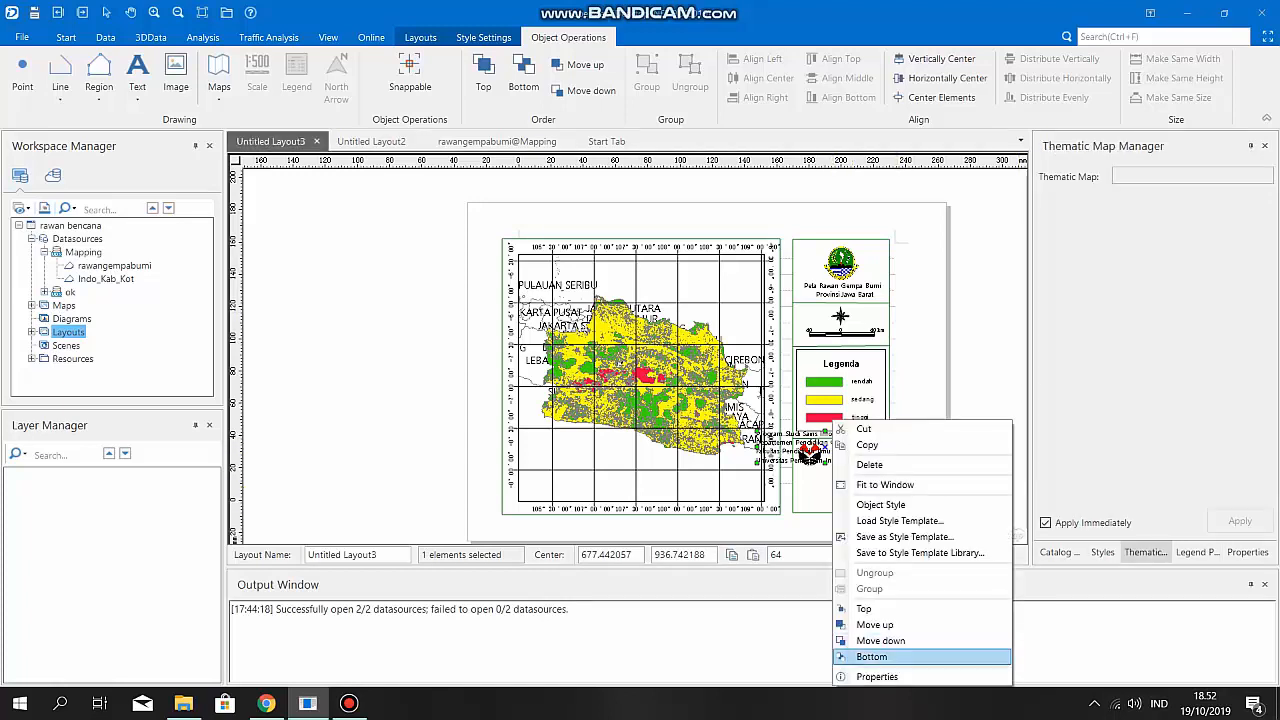
click(880, 677)
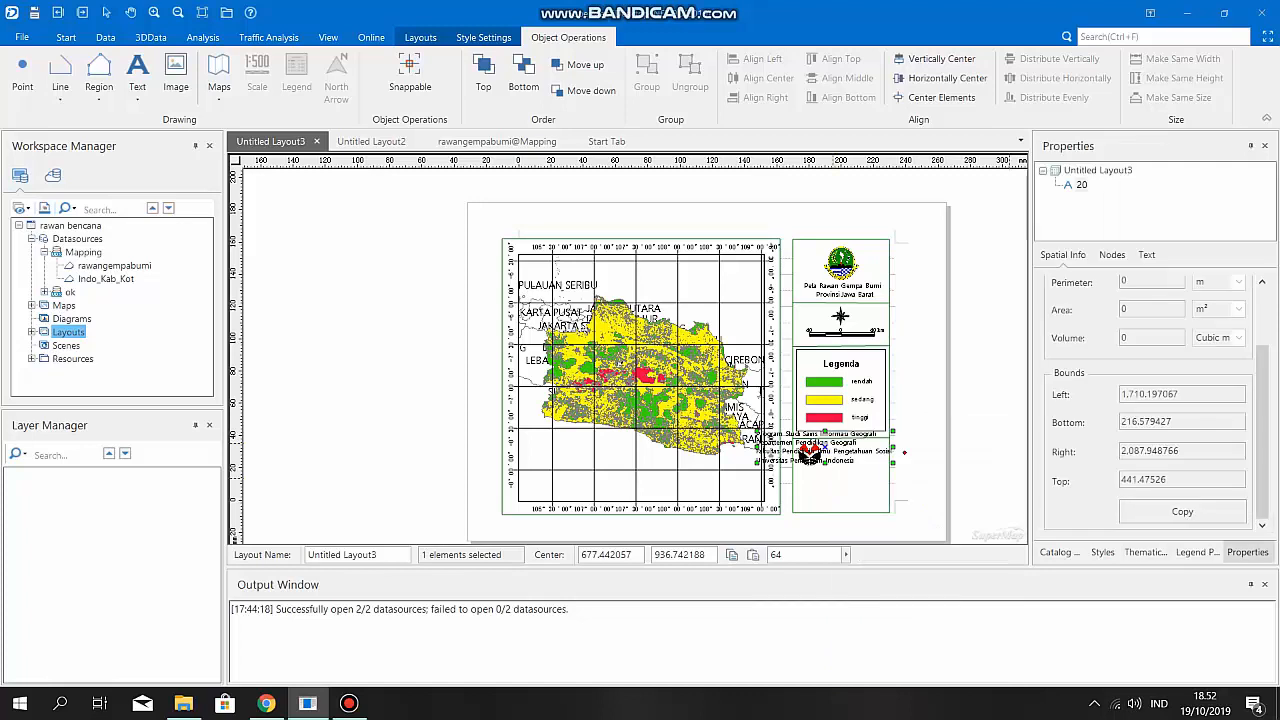
scroll(1153, 400, up, 2)
click(1112, 254)
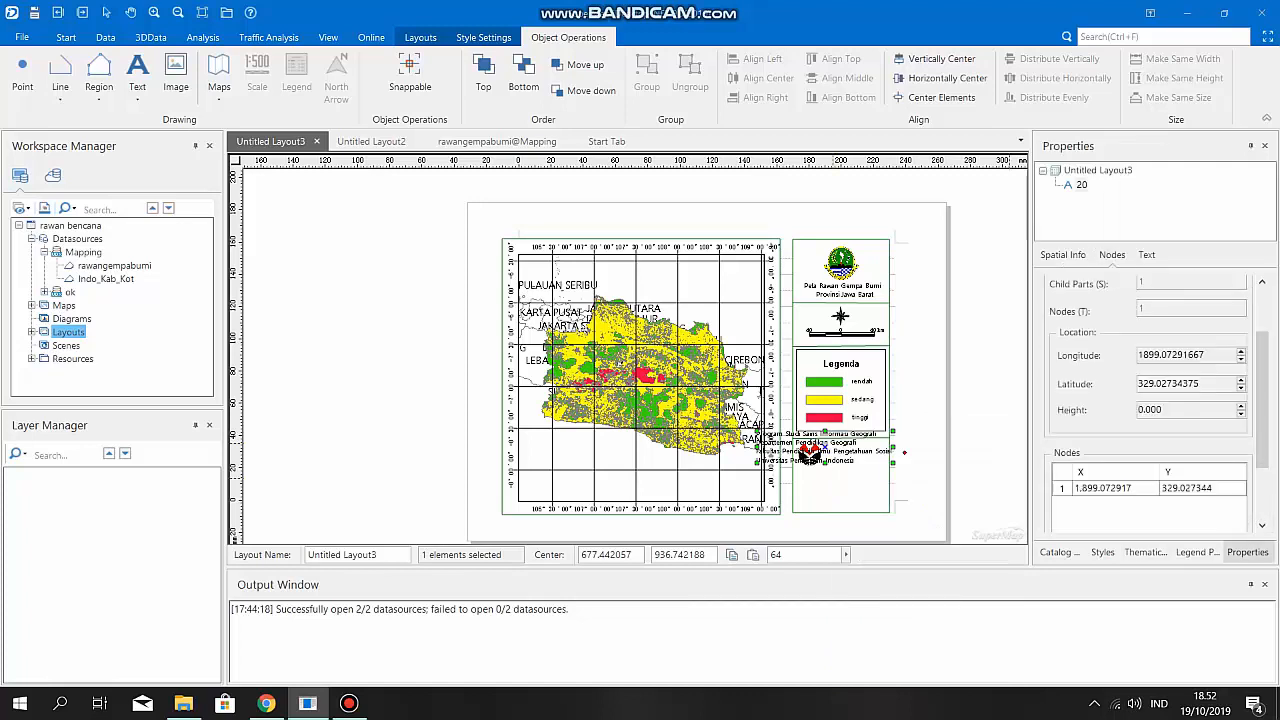
click(1146, 254)
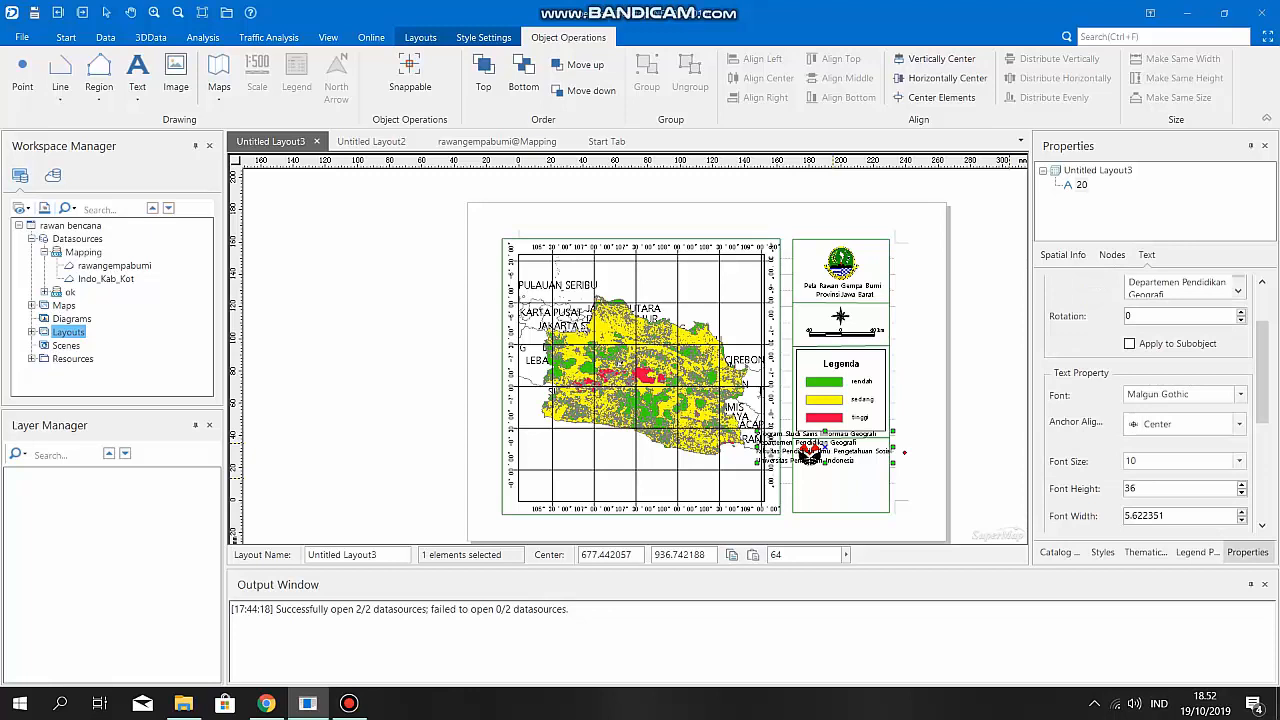
click(1239, 461)
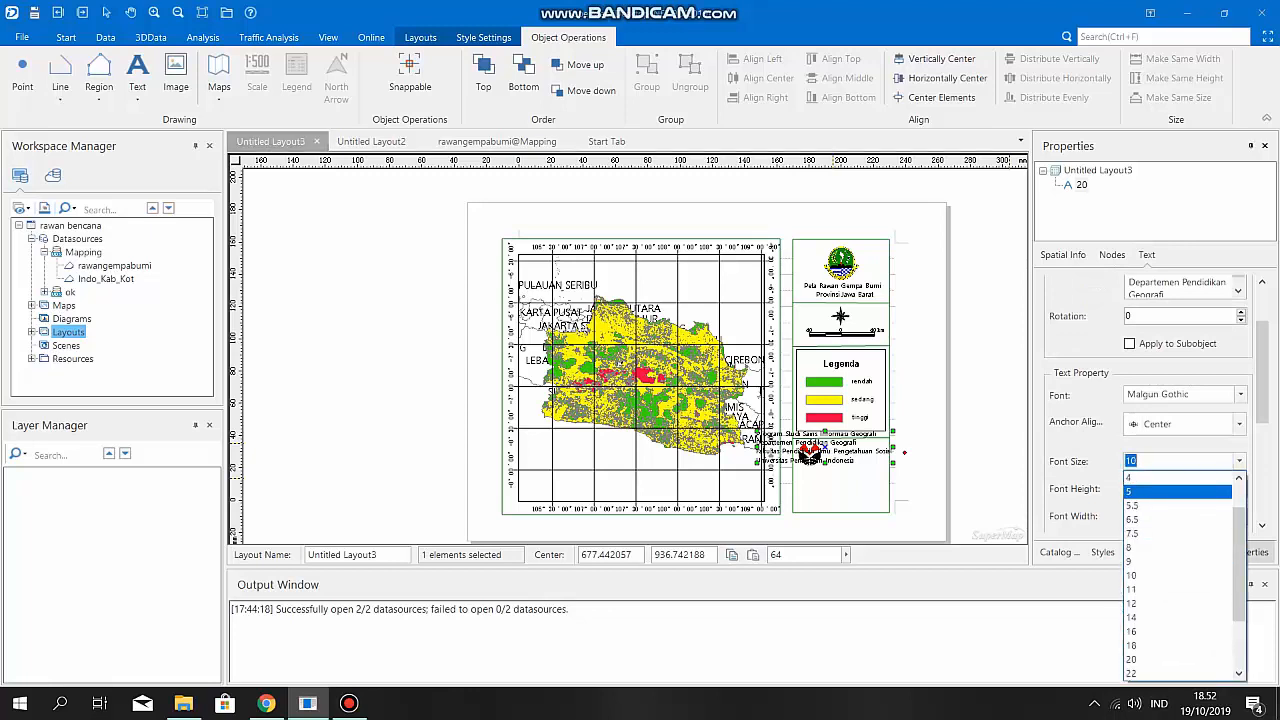
click(1135, 533)
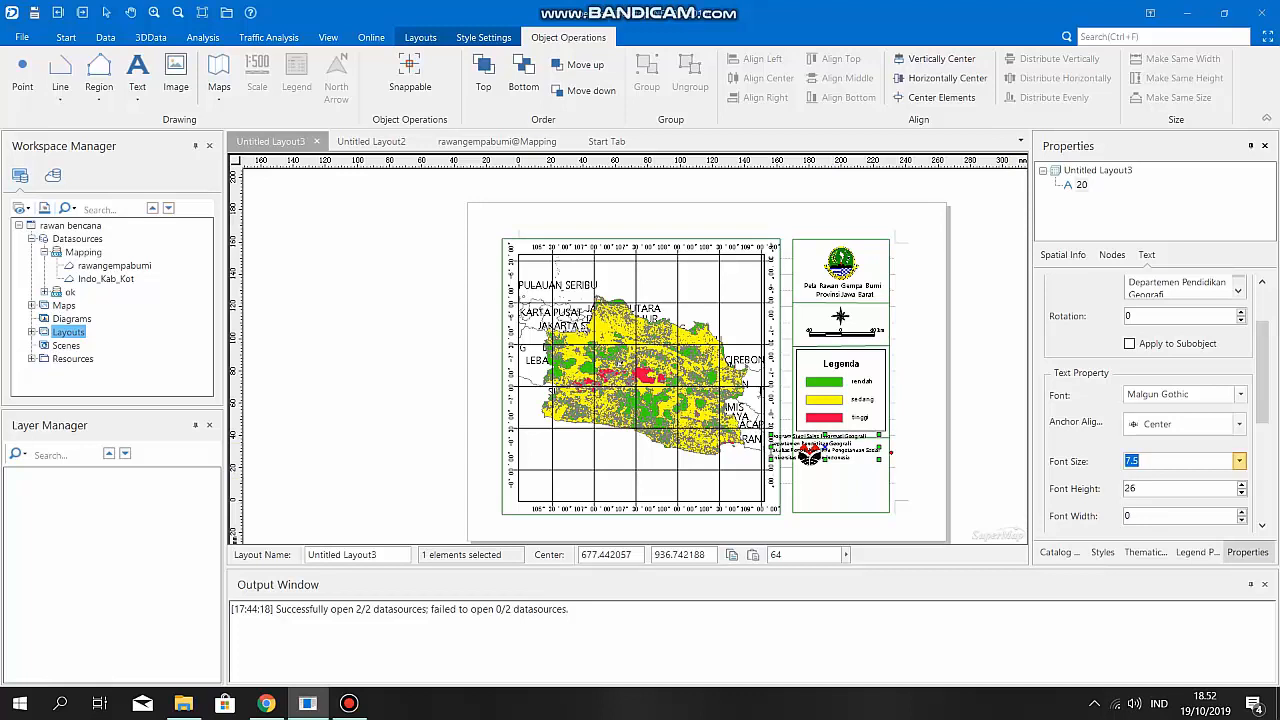
click(1239, 461)
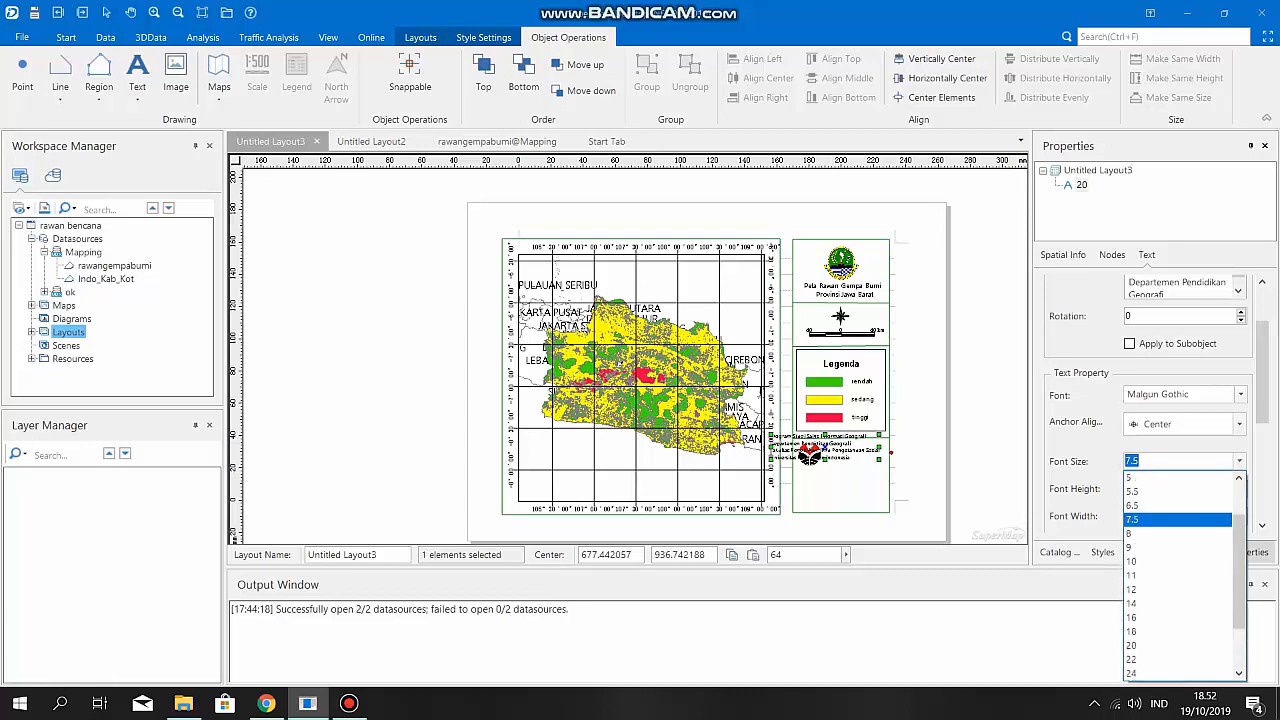
click(1135, 505)
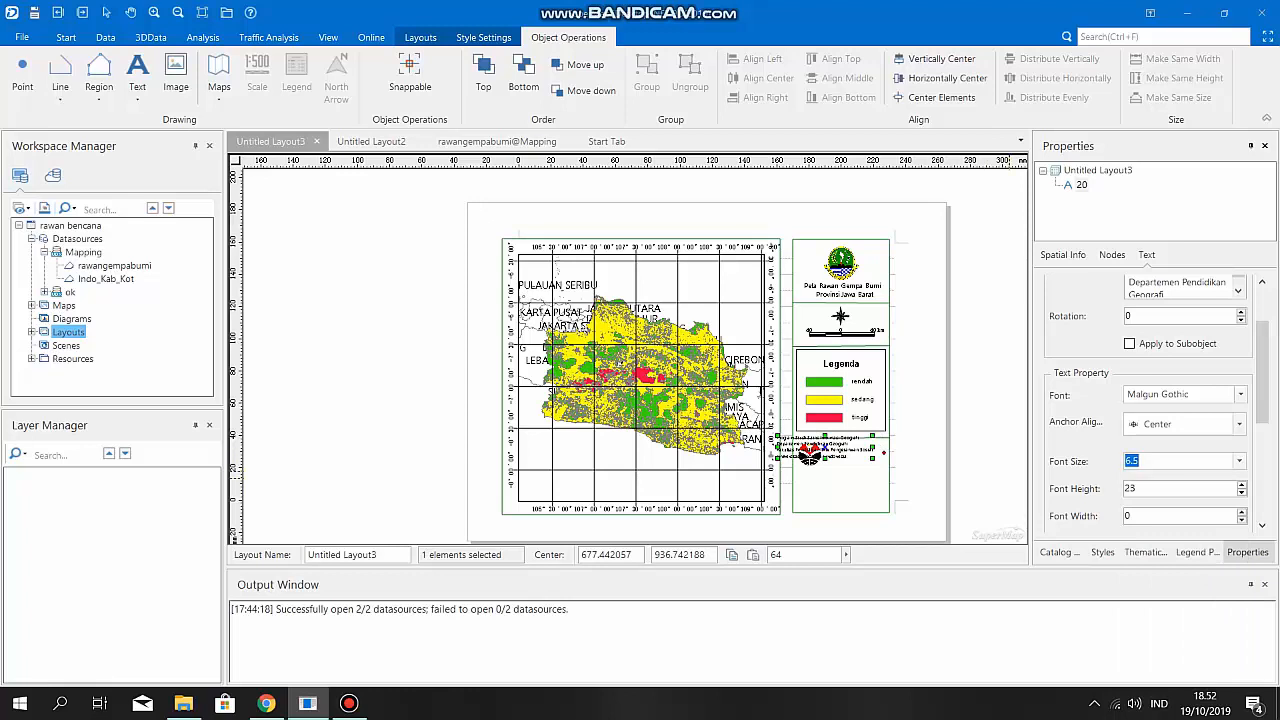
Step: Move the institution text to just right of the UPI logo, below the legend
click(985, 472)
click(802, 448)
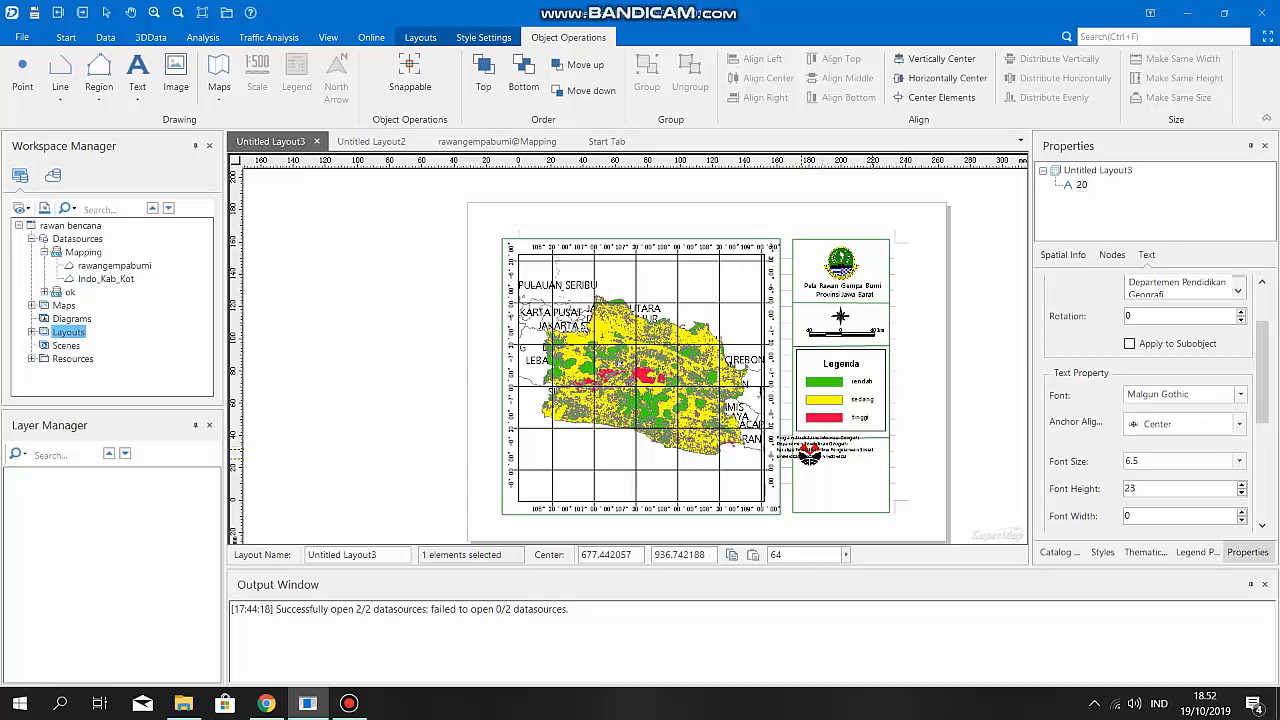
drag(848, 452, 897, 458)
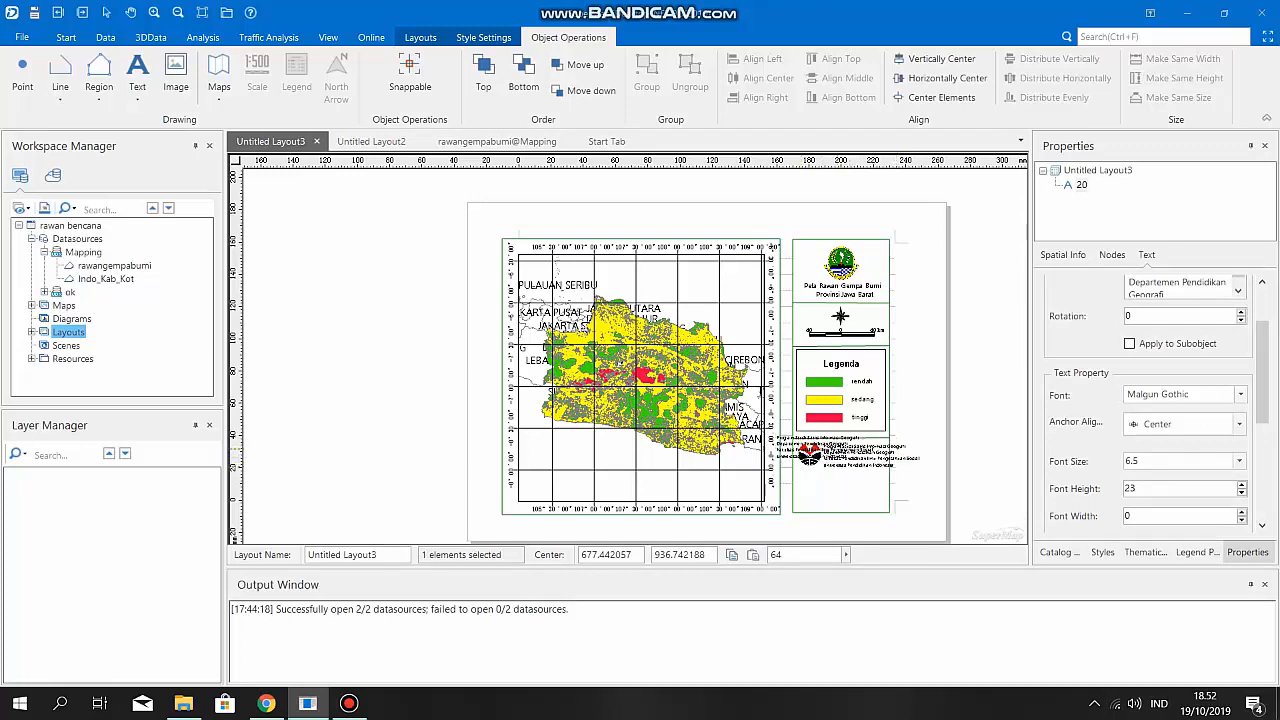
click(950, 450)
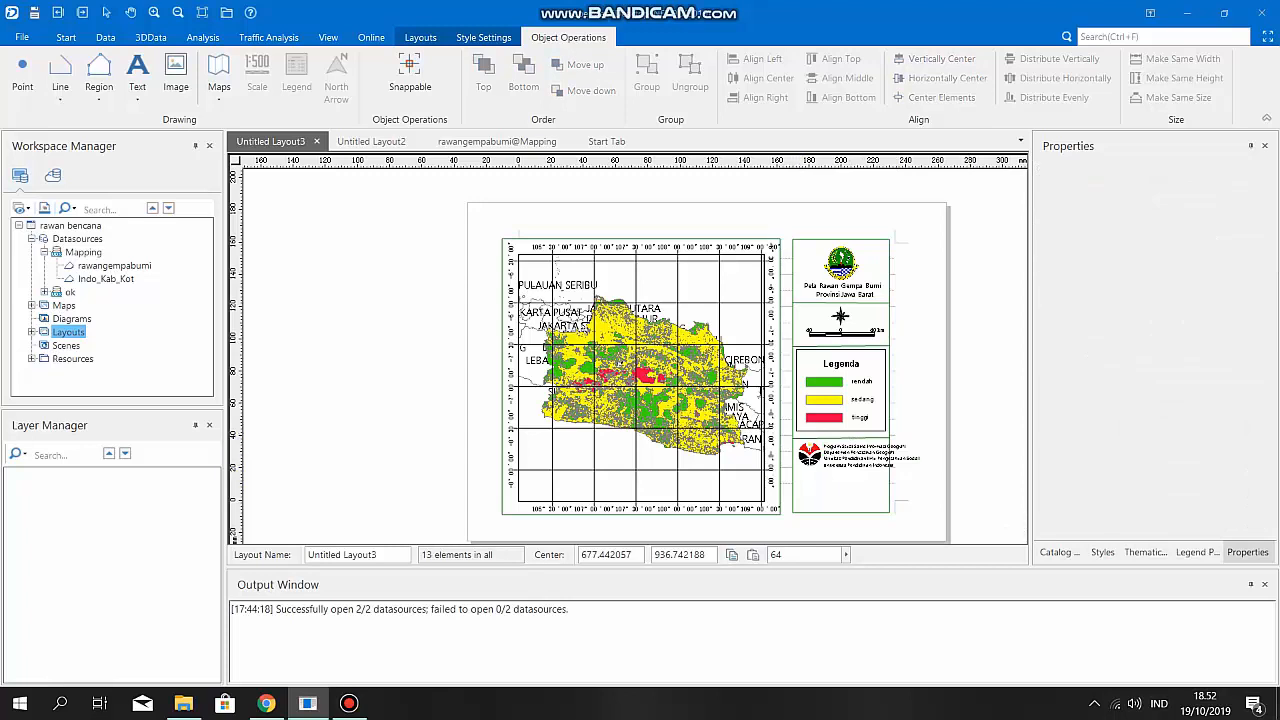
Step: Shrink the UPI logo slightly and shift it closer to the left edge of the box below the legend
click(818, 459)
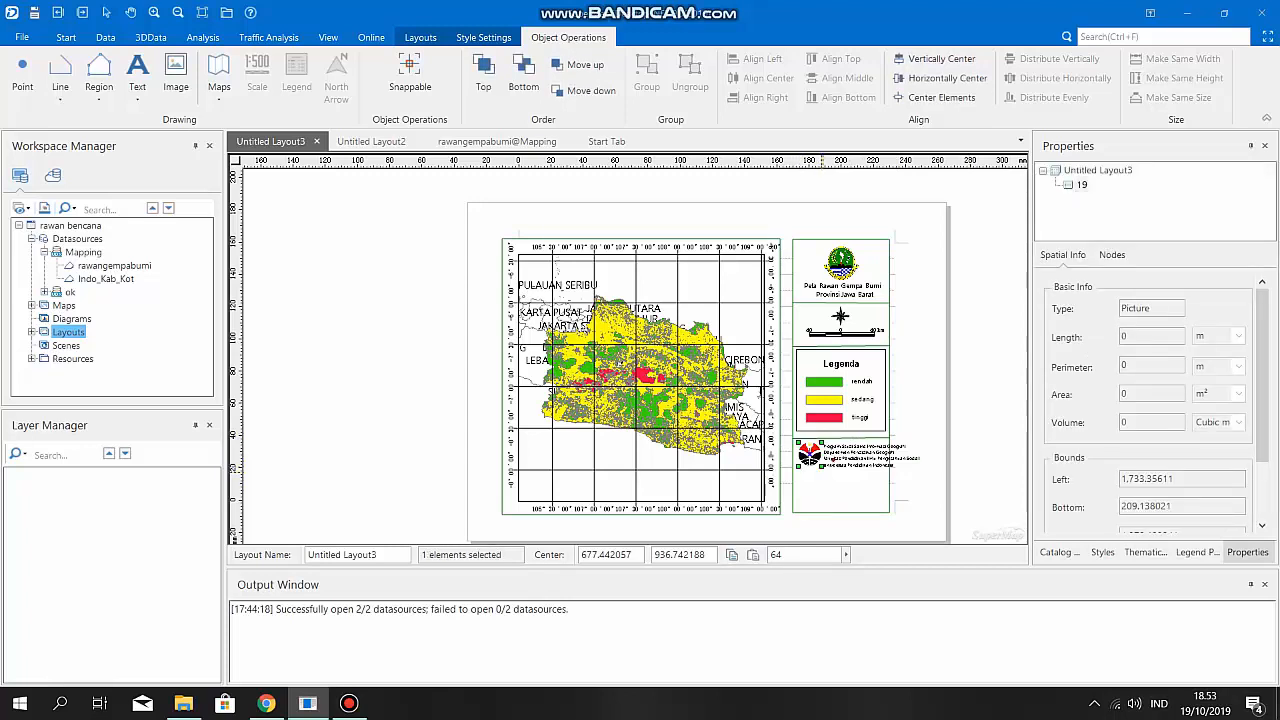
drag(819, 460, 814, 459)
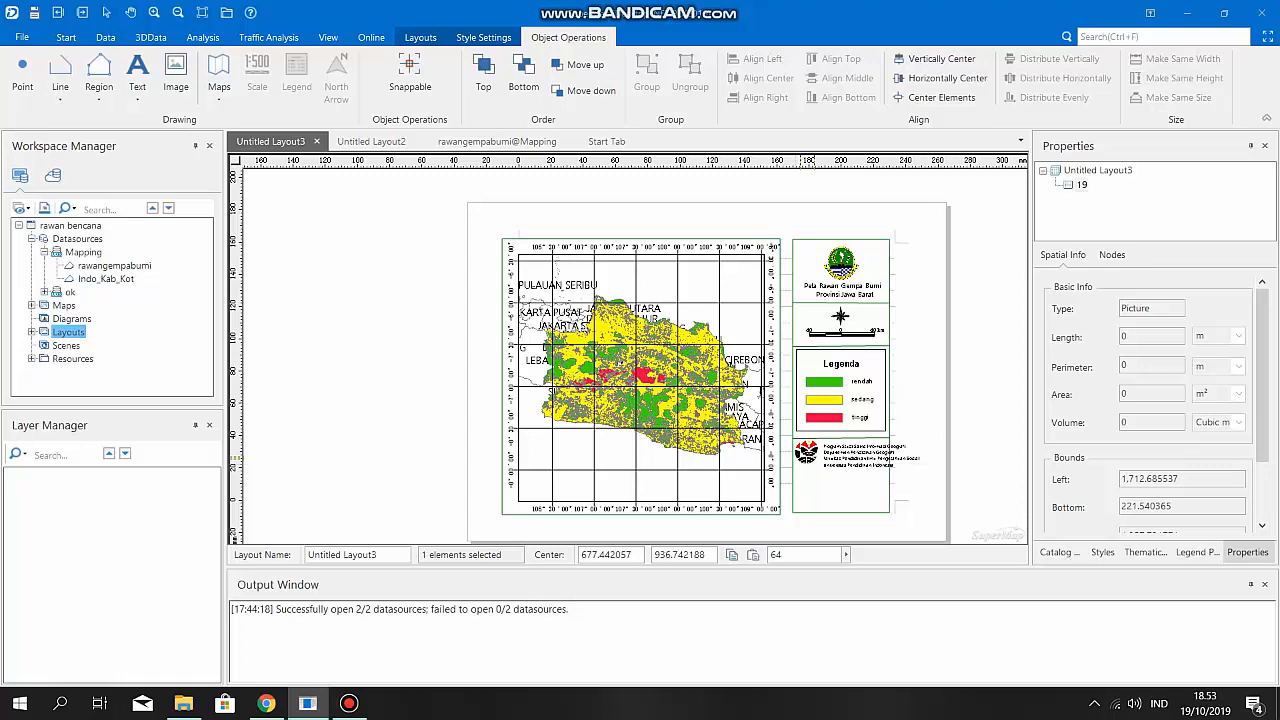
drag(808, 452, 811, 449)
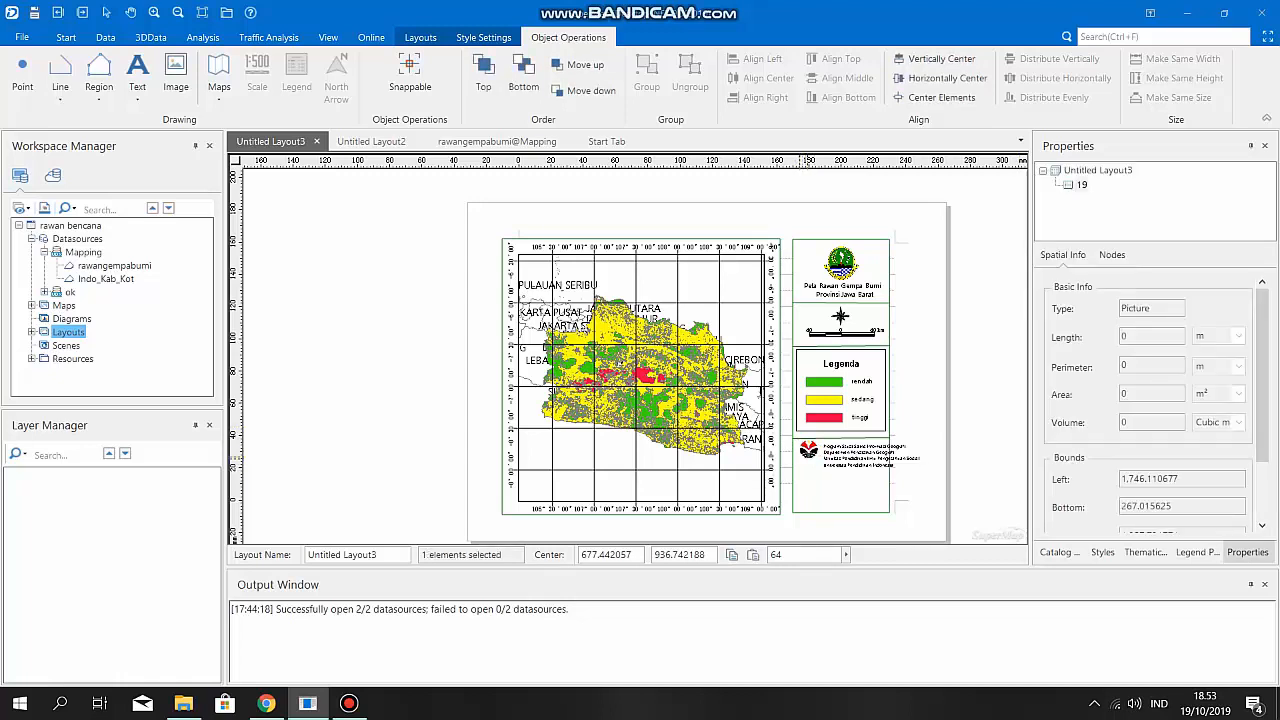
drag(810, 449, 810, 450)
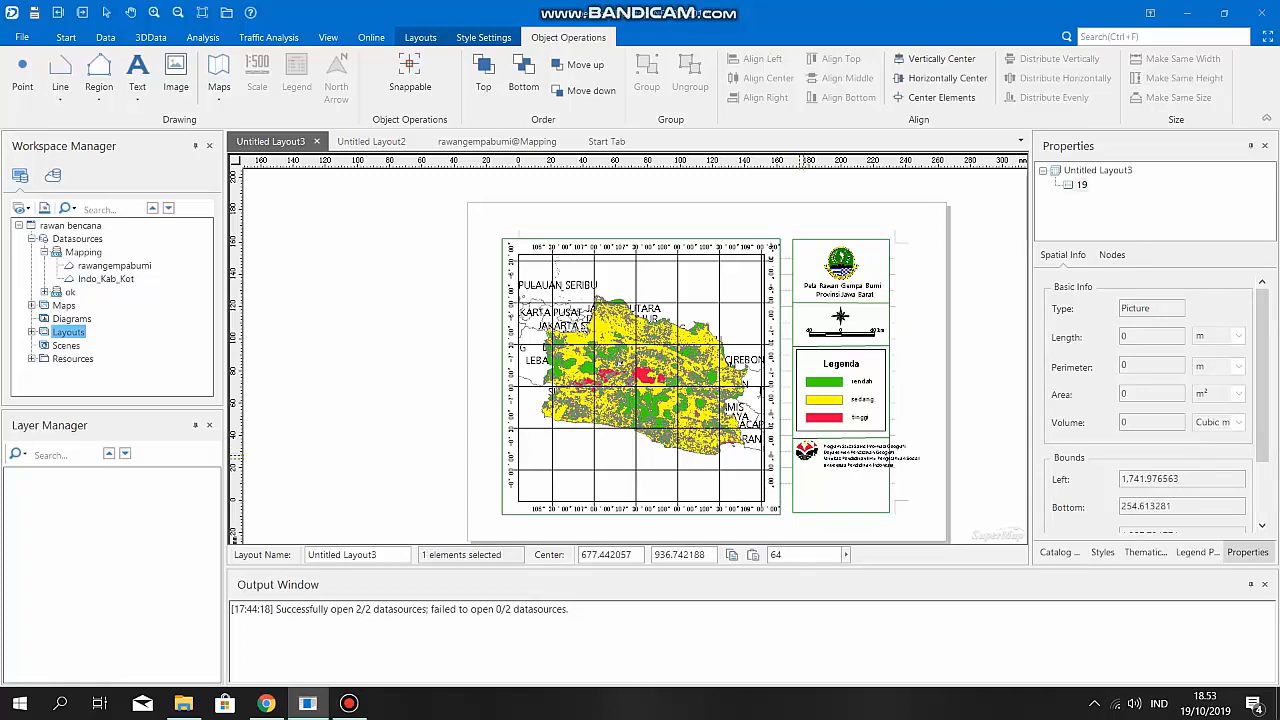
Step: Narrow the institution text to fit inside the box beside the UPI logo and nudge it up level with the logo
drag(810, 450, 842, 458)
click(863, 455)
click(846, 482)
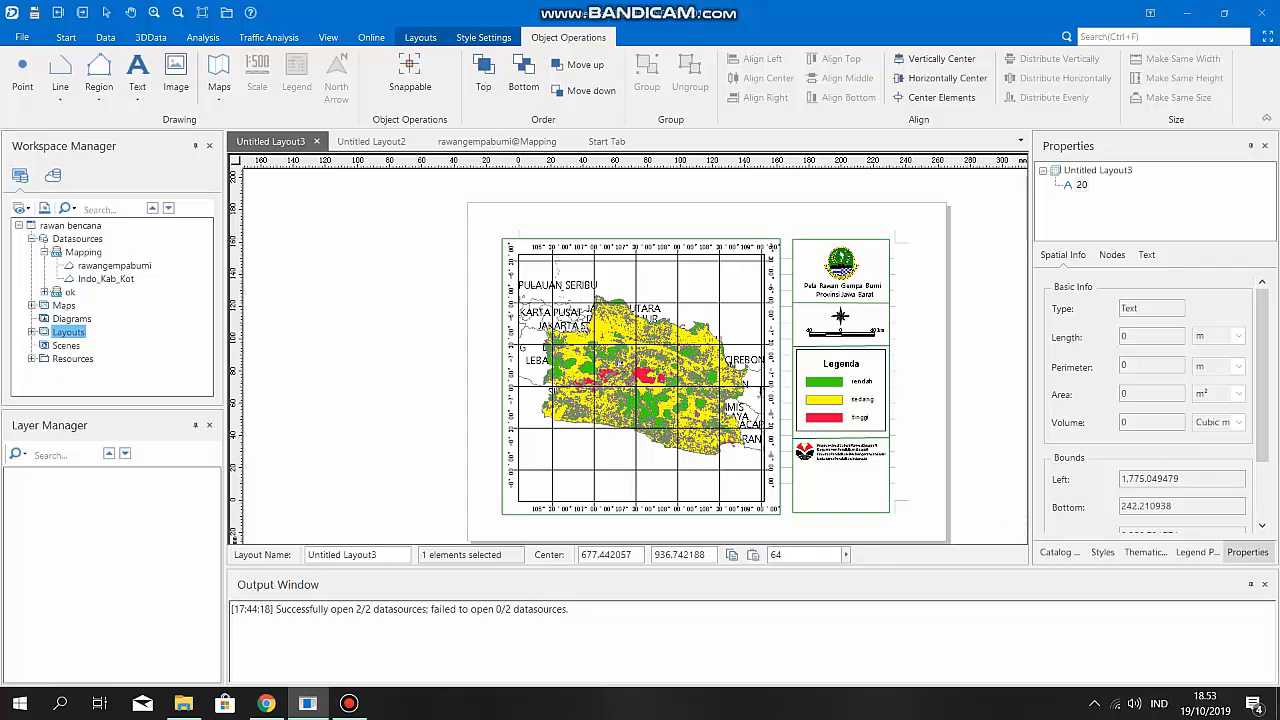
click(846, 456)
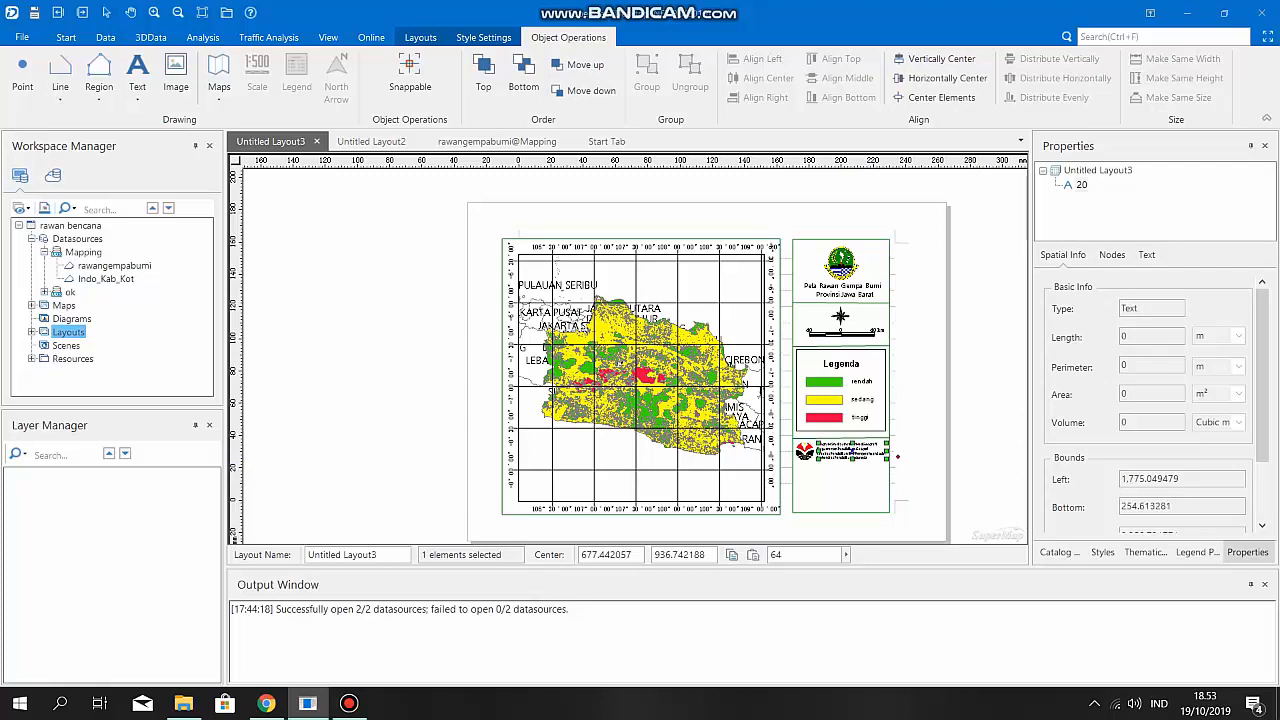
click(964, 456)
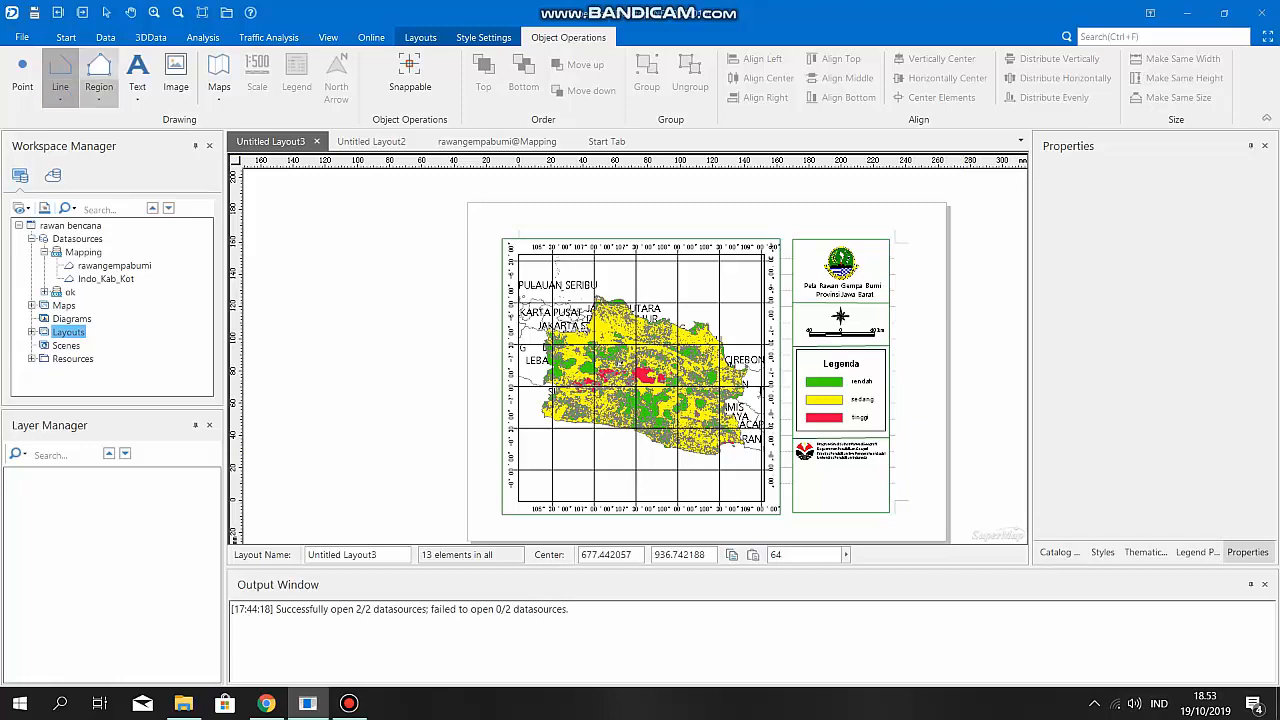
Step: Draw a horizontal dividing line across the full width of the side box, snapped to both edges, just below the UPI logo and institution text
click(60, 95)
click(86, 177)
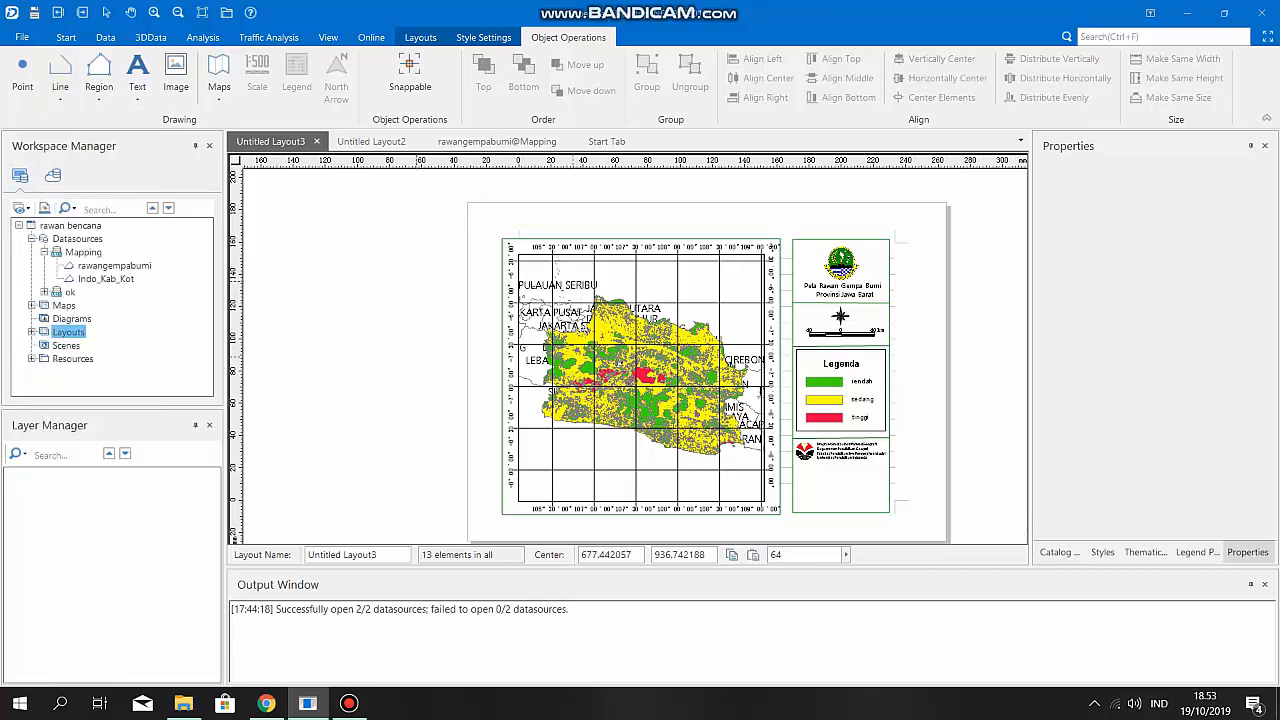
click(410, 70)
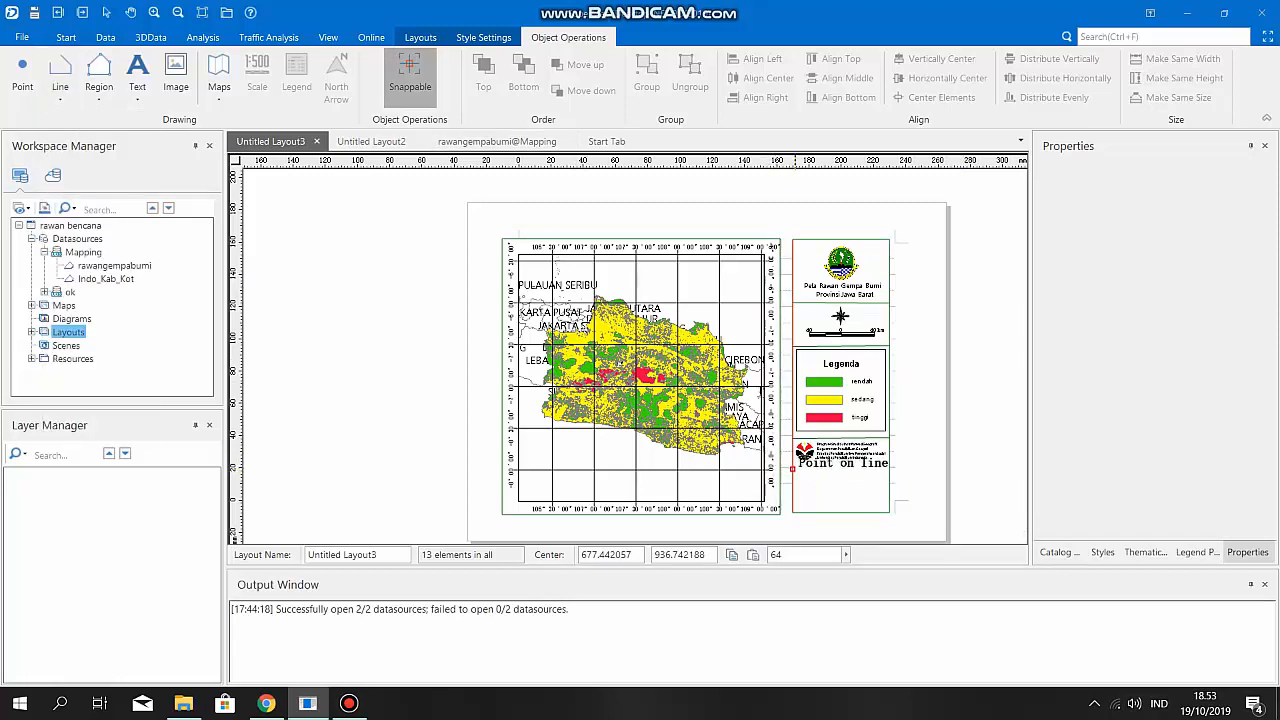
click(793, 467)
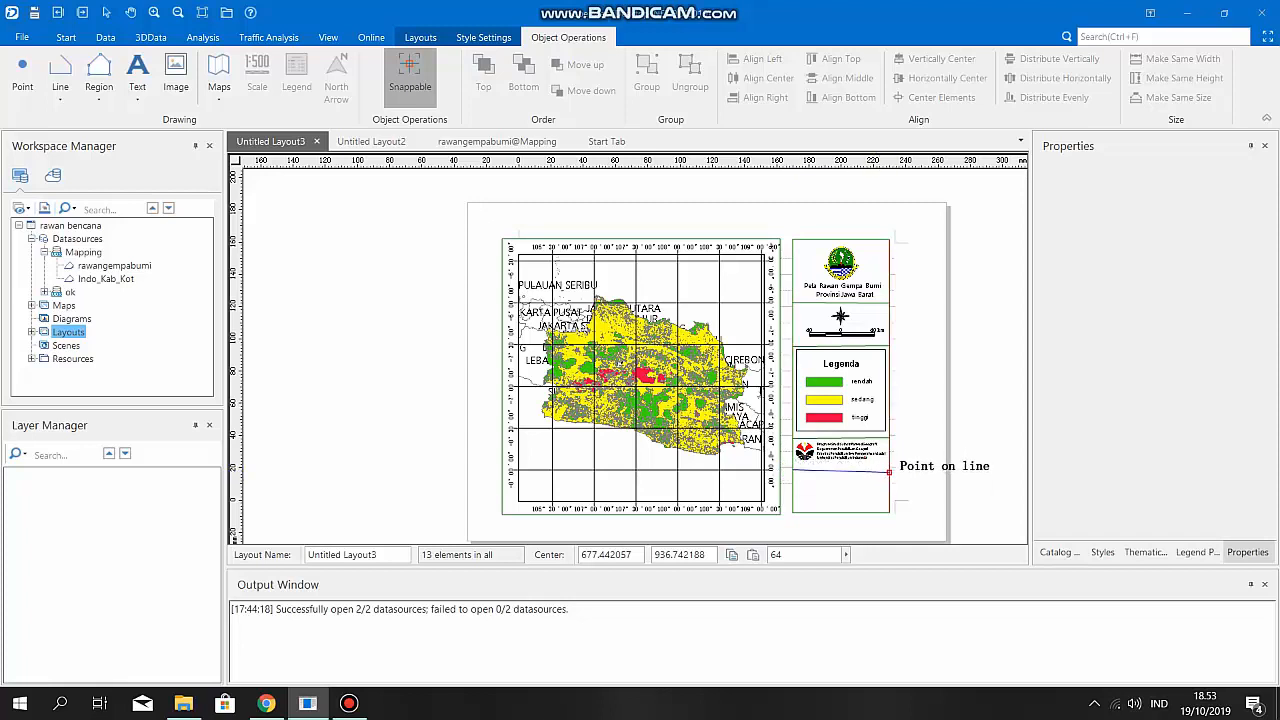
click(889, 469)
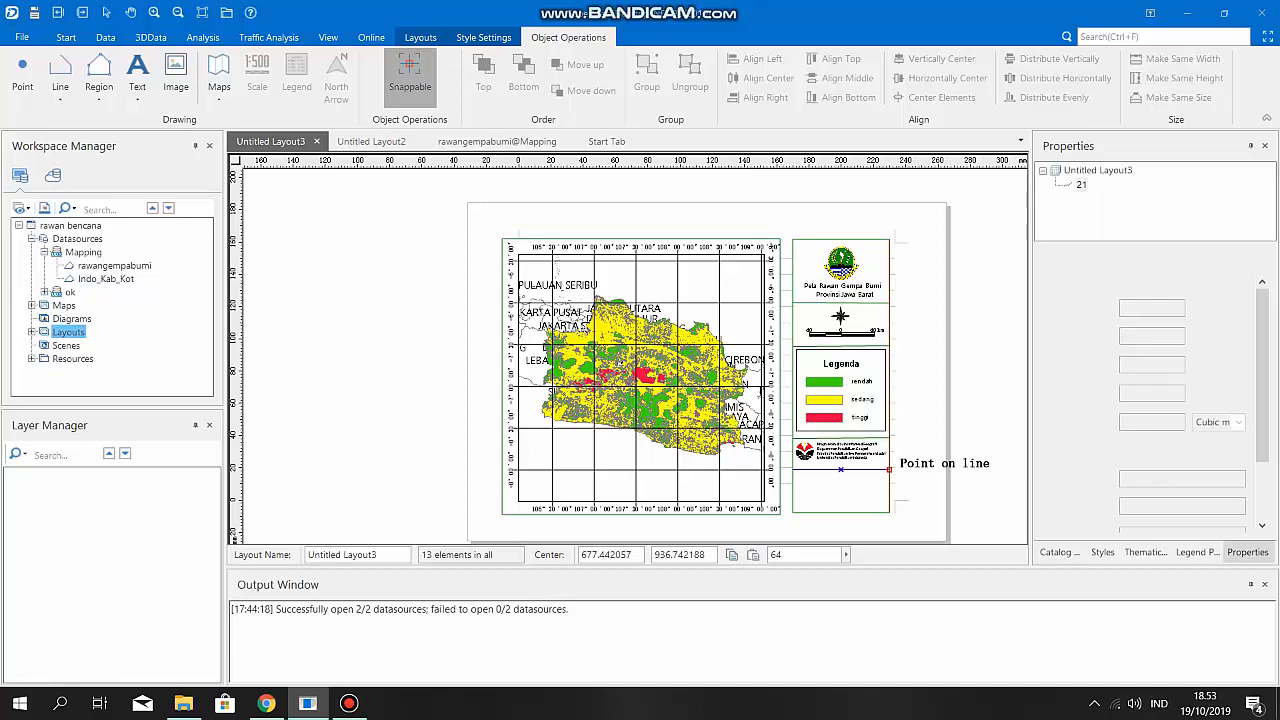
click(889, 469)
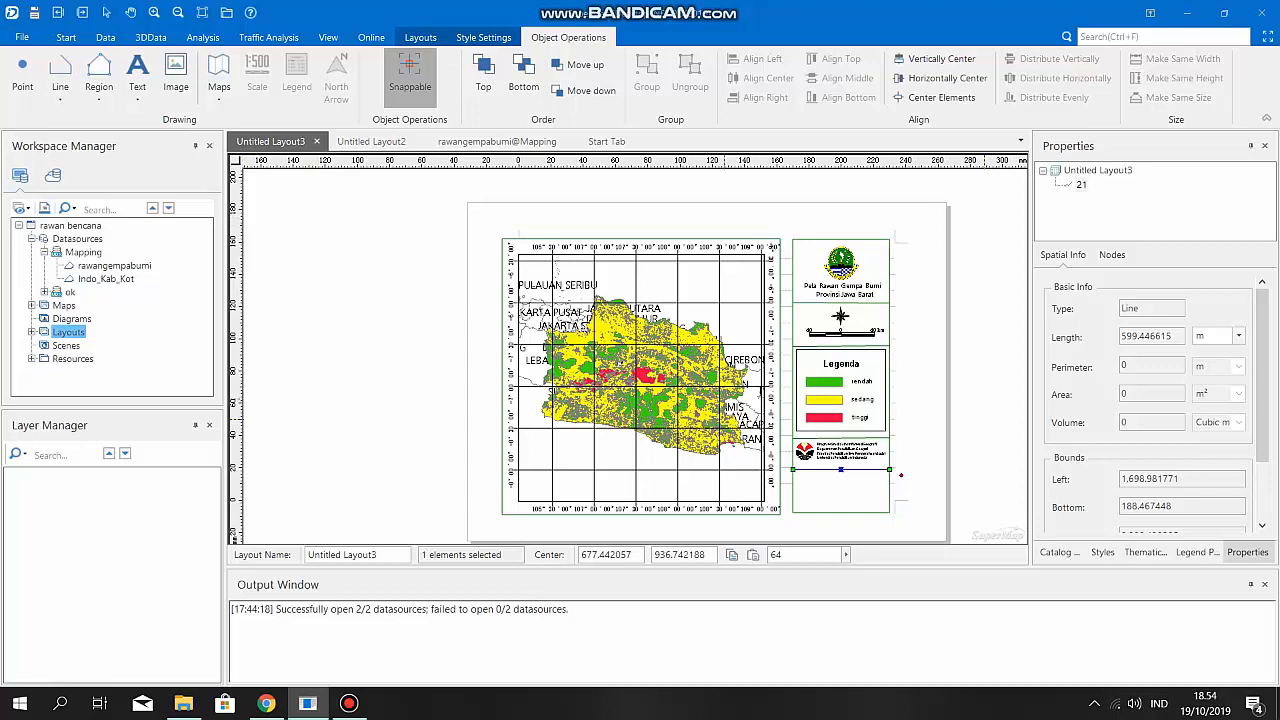
Step: Add a "Dibuat oleh :" text with the makers' names and student numbers, and fit it inside the box just below the new dividing line
click(137, 72)
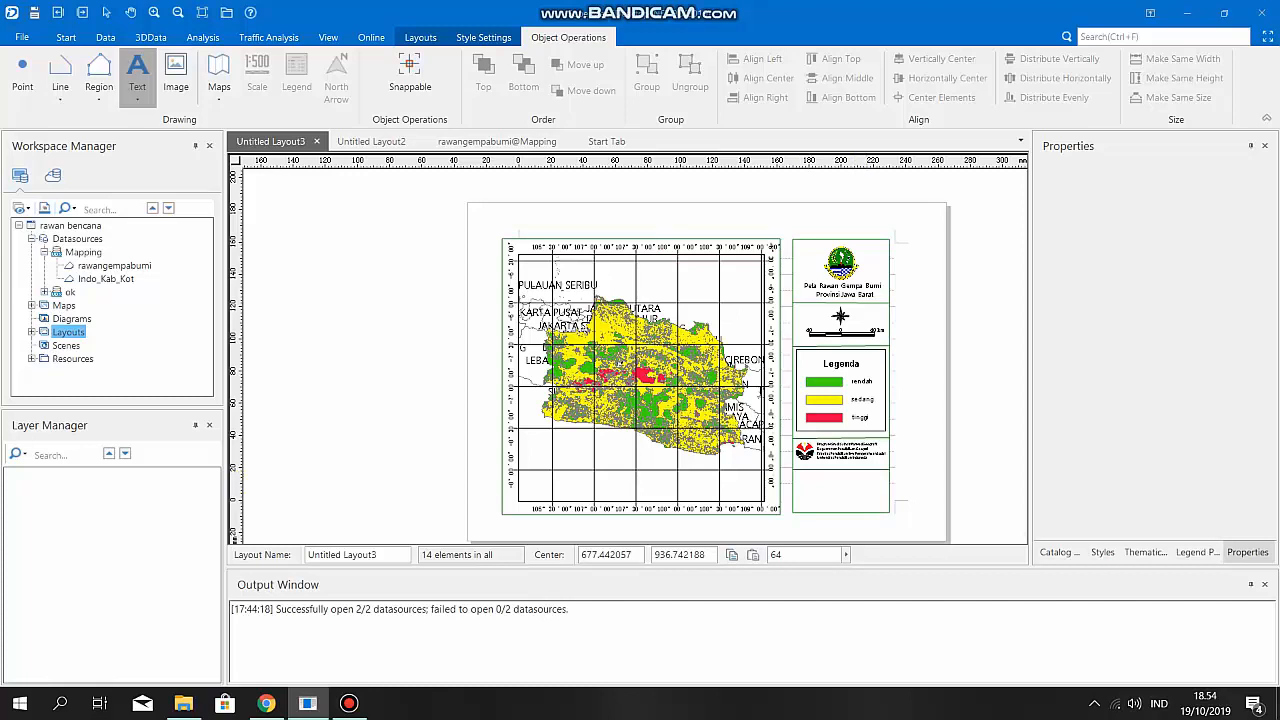
text(Dibuat oleh :)
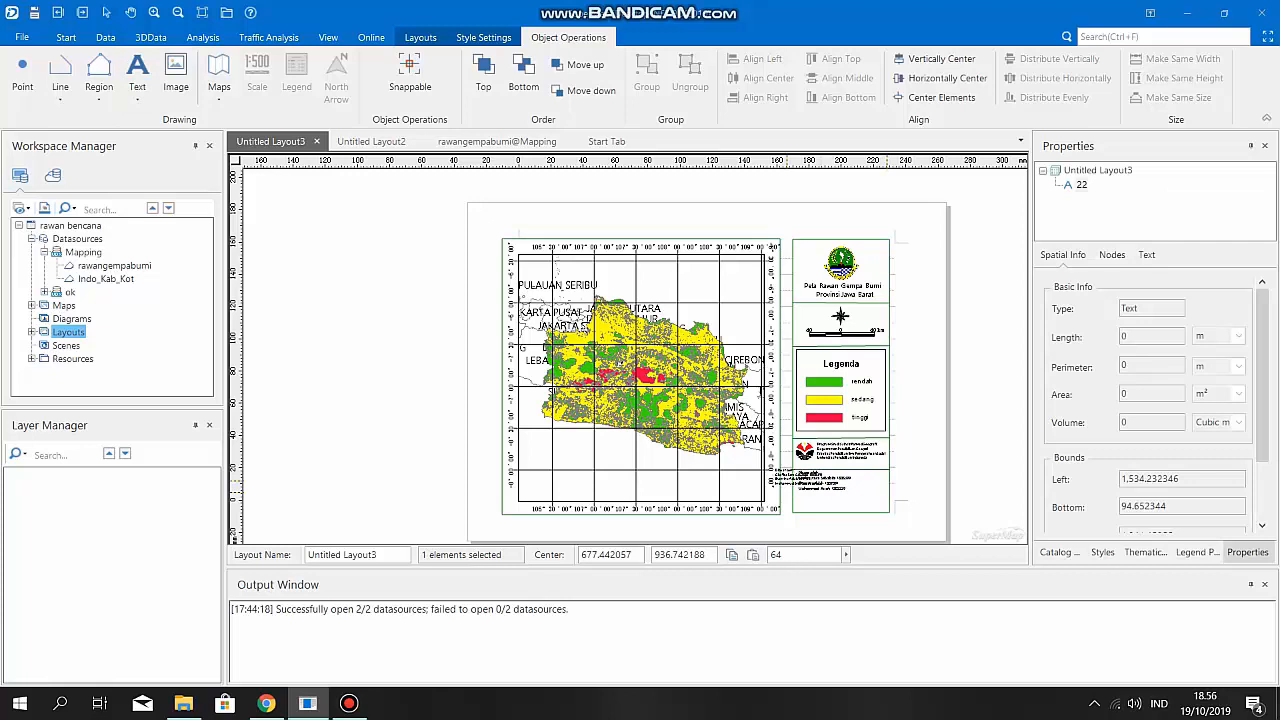
drag(787, 480, 811, 483)
click(825, 525)
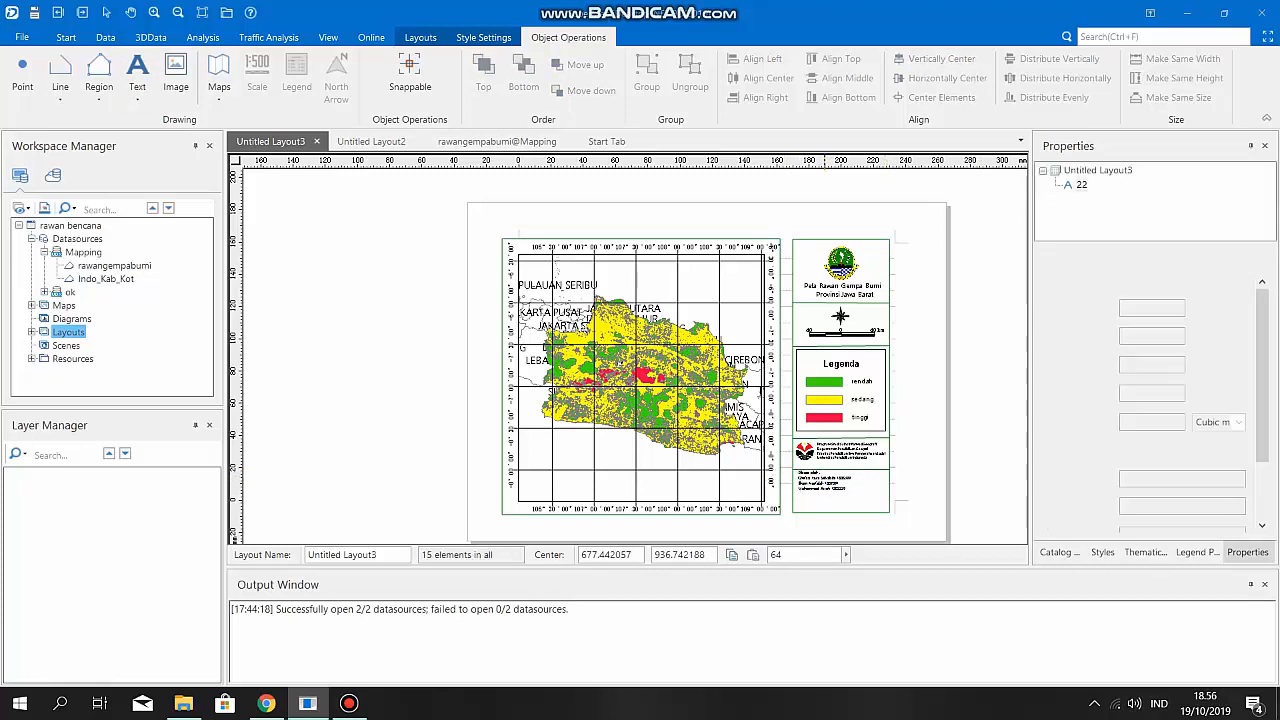
click(828, 481)
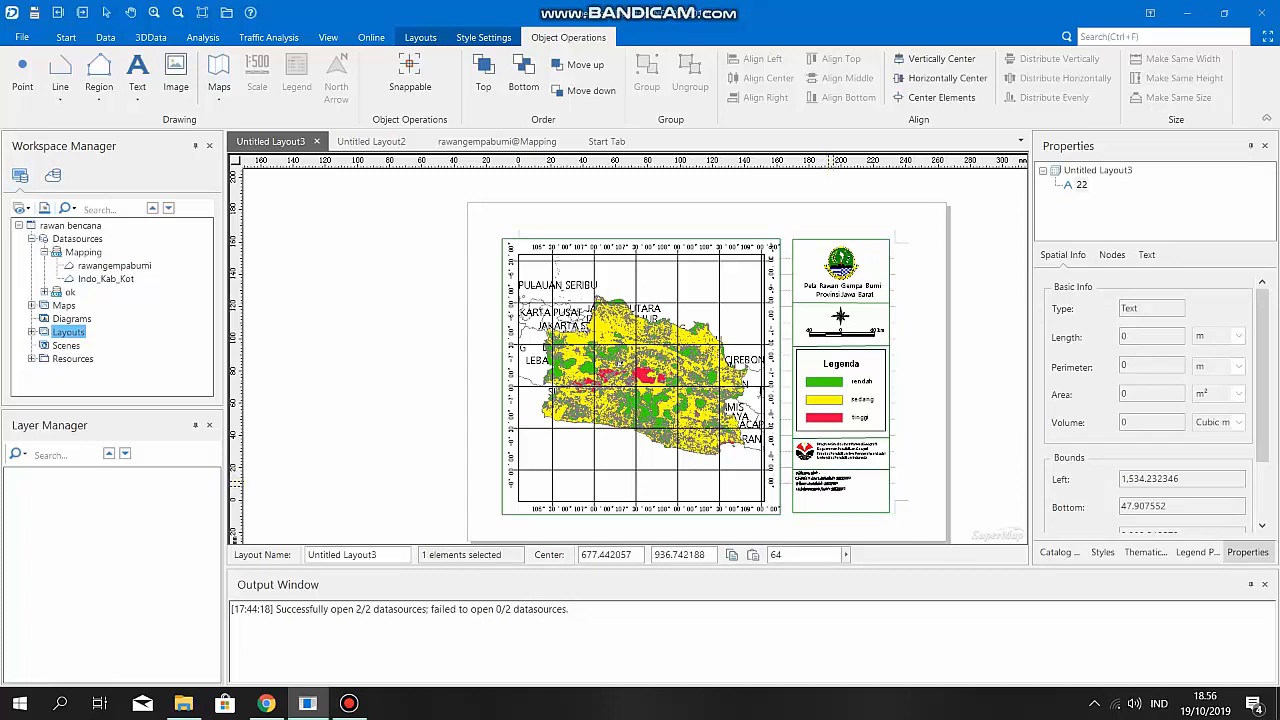
drag(831, 484, 829, 485)
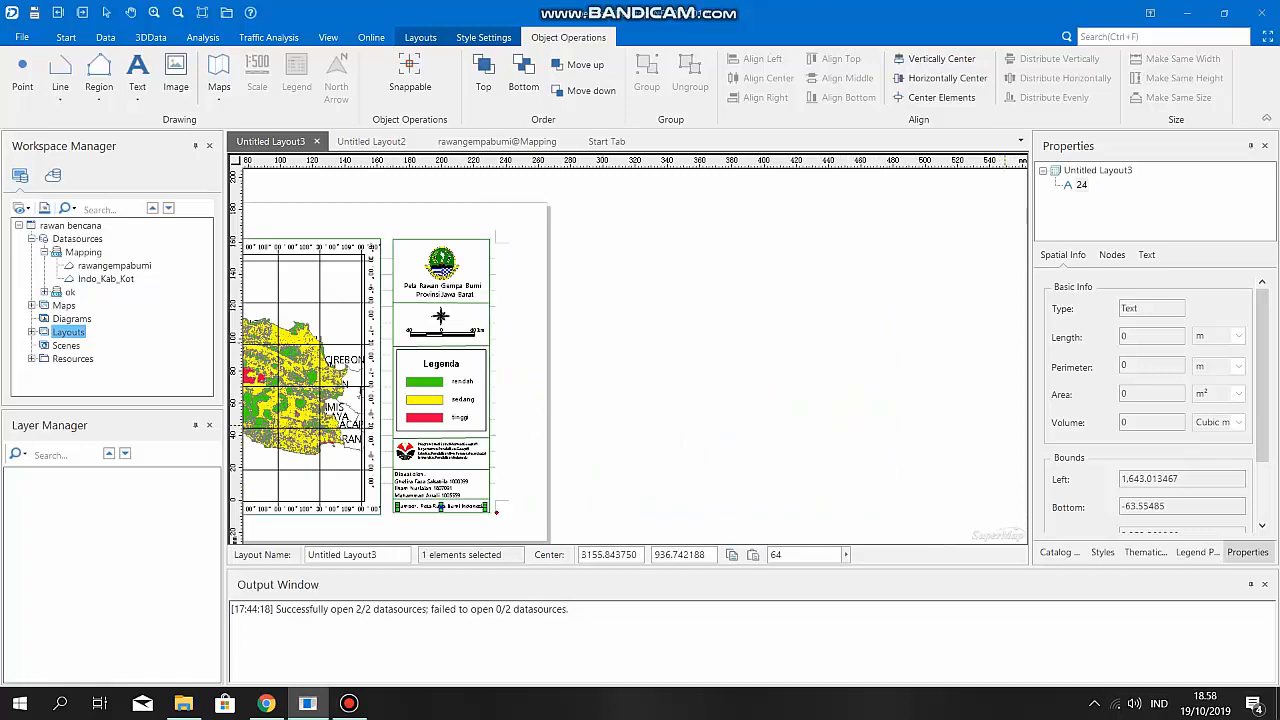
Step: Export the layout as the JPG picture LayoutImage to D:\Supermap at a resolution of 300 DPI
drag(440, 380, 704, 342)
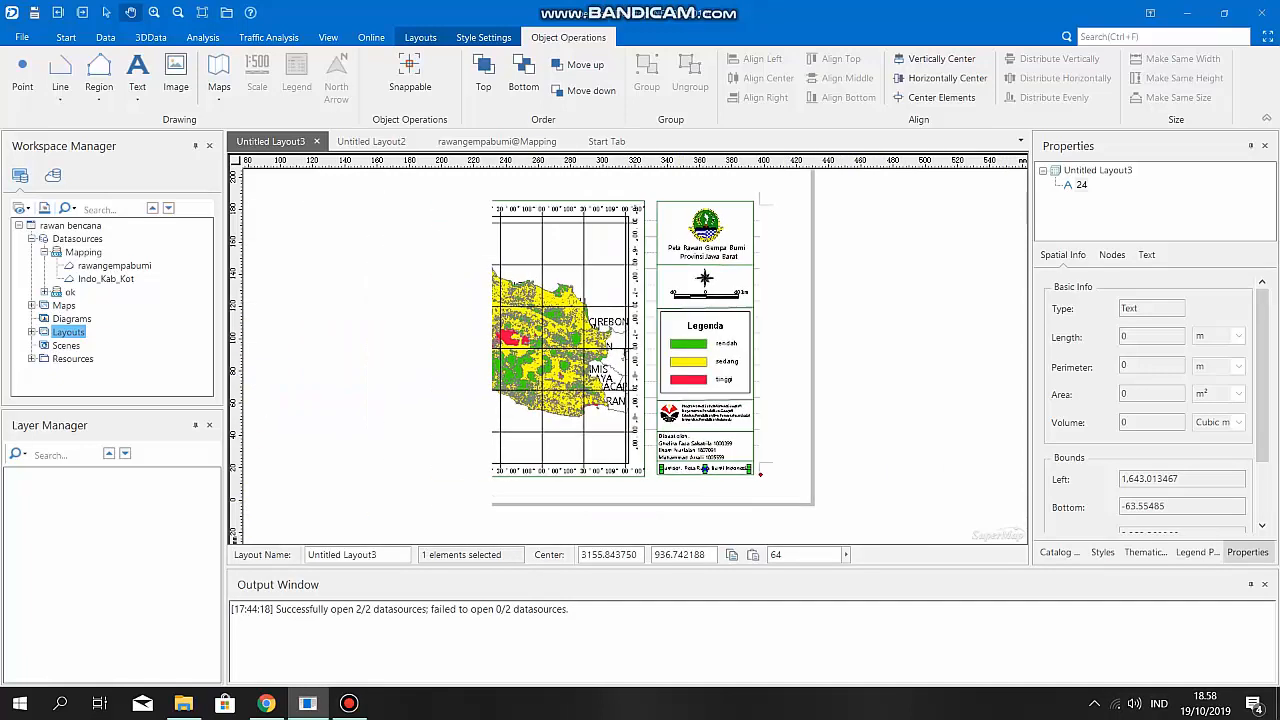
drag(870, 342, 901, 361)
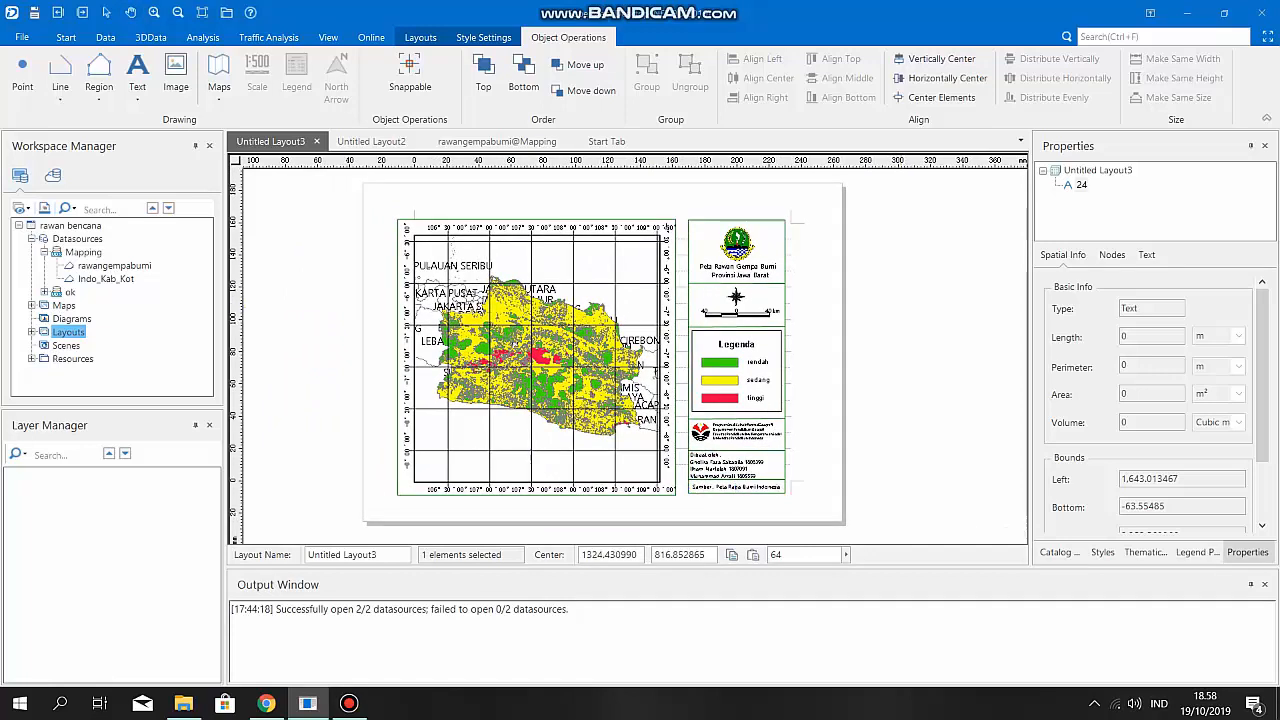
click(906, 308)
scroll(420, 37, up, 2)
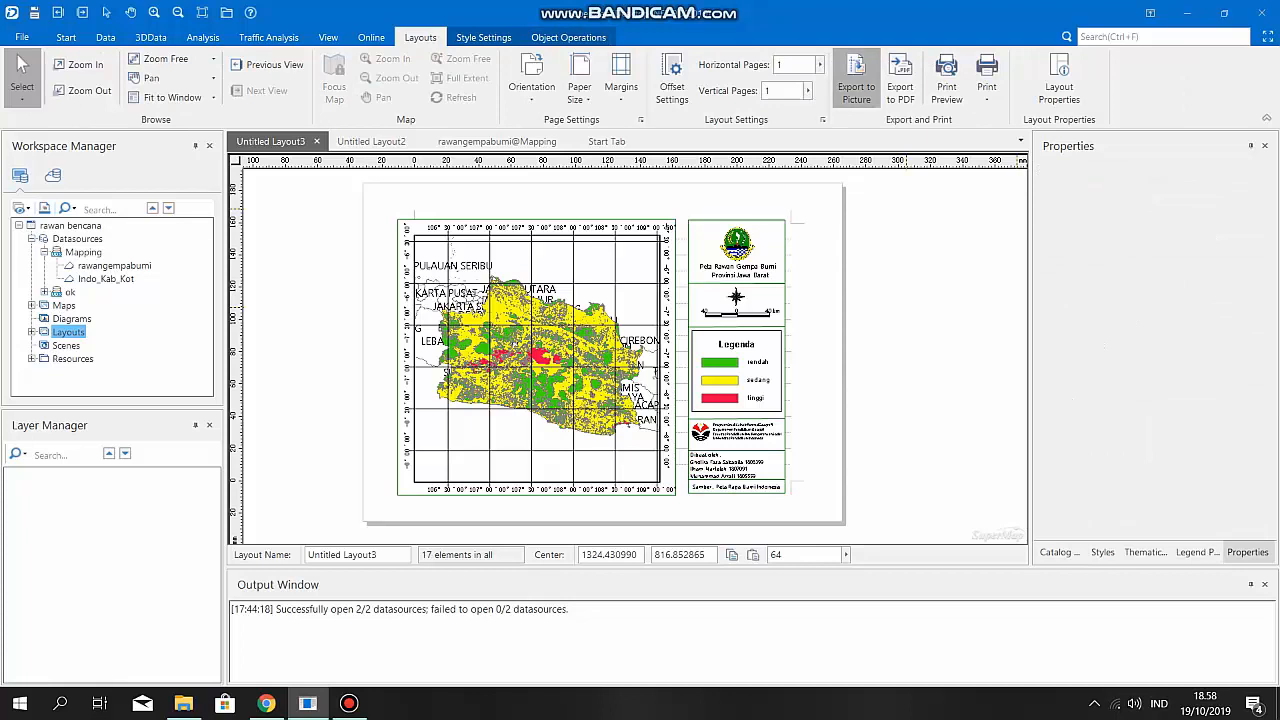
click(856, 80)
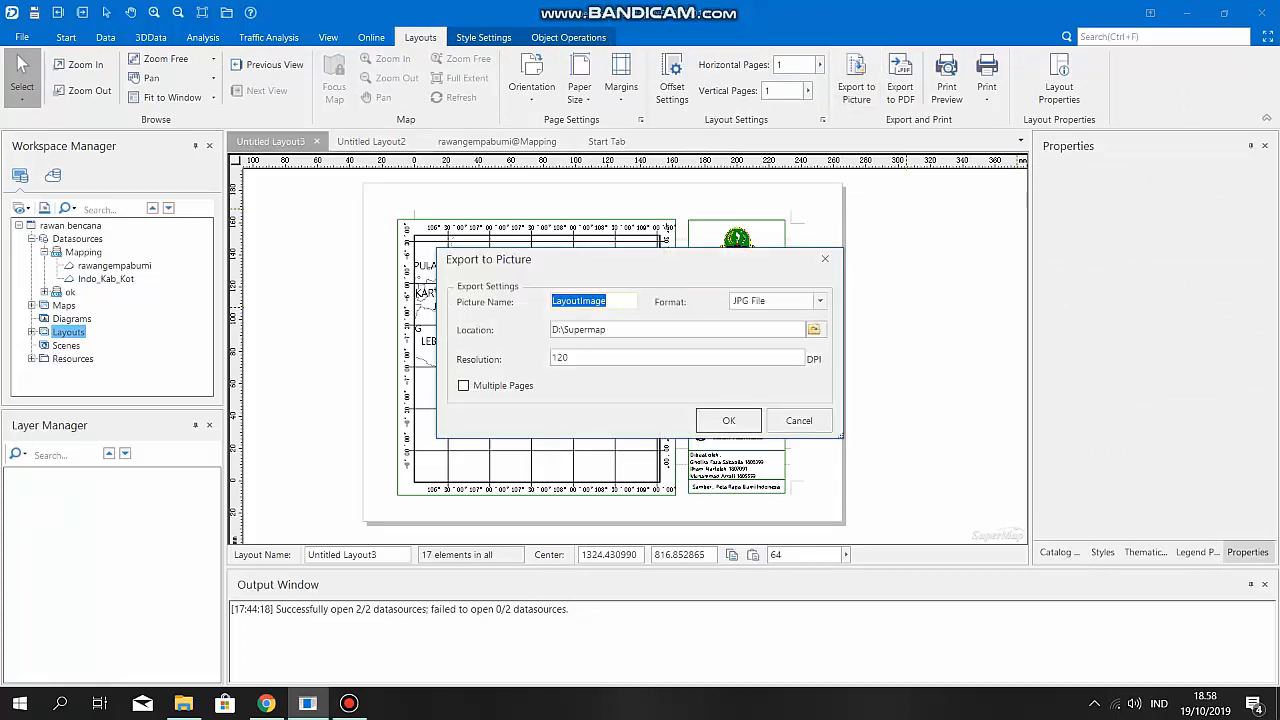
double_click(563, 358)
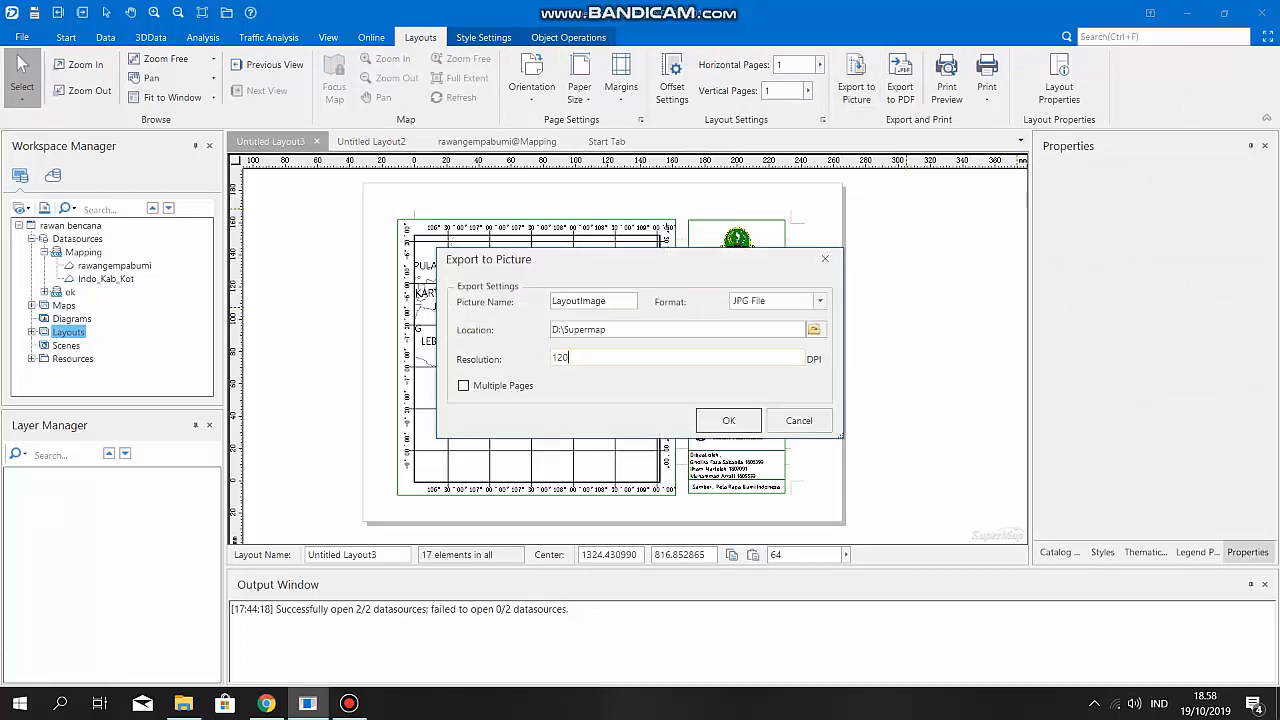
text(300)
click(729, 420)
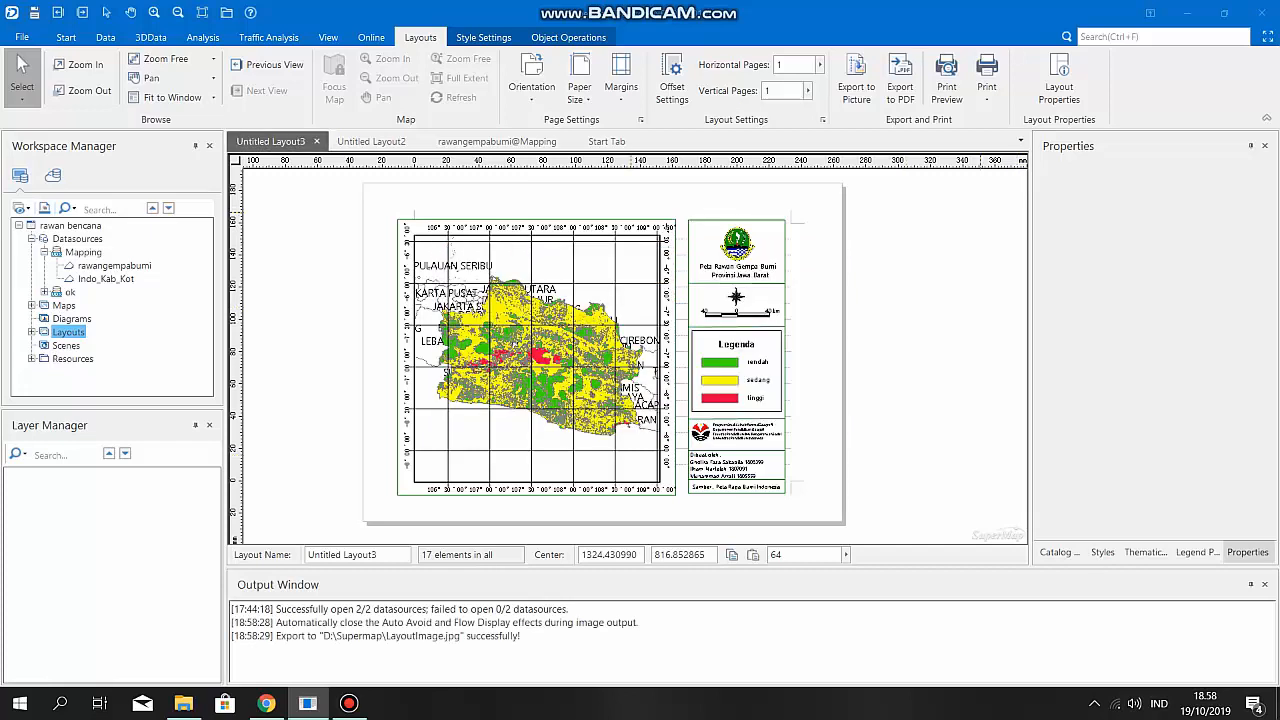
Step: Open the export of the layout to PDF
click(900, 79)
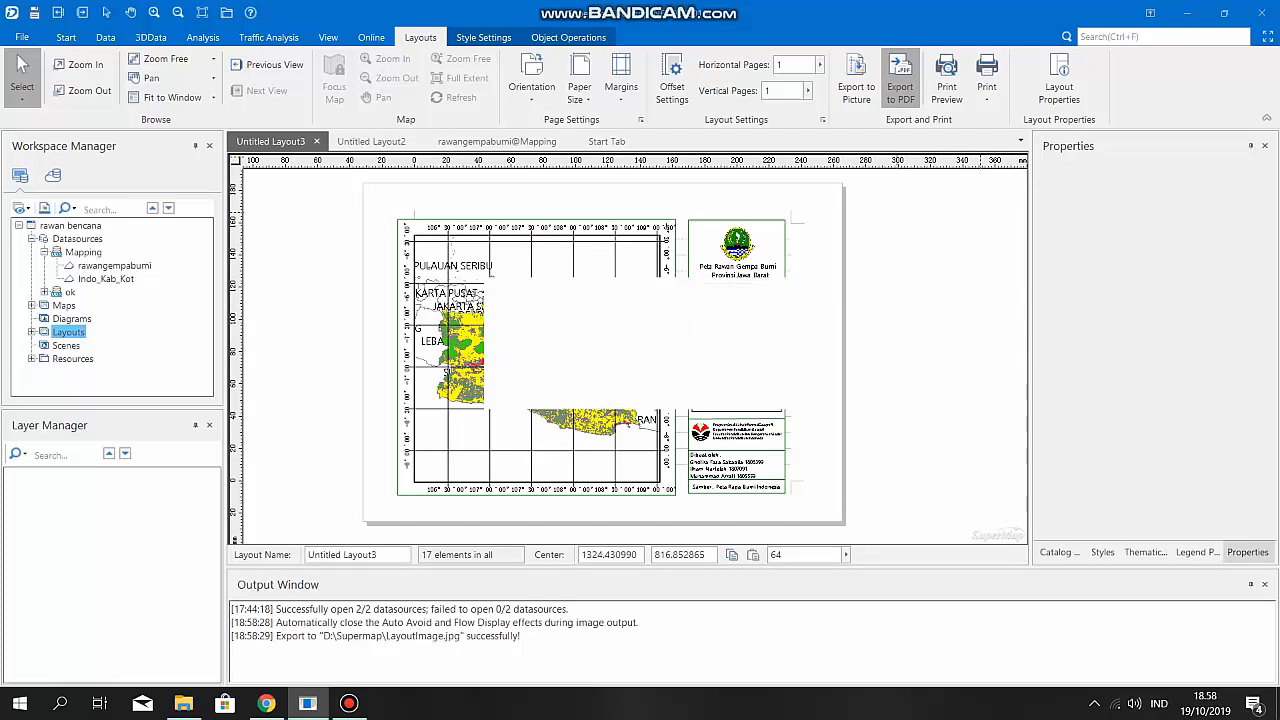